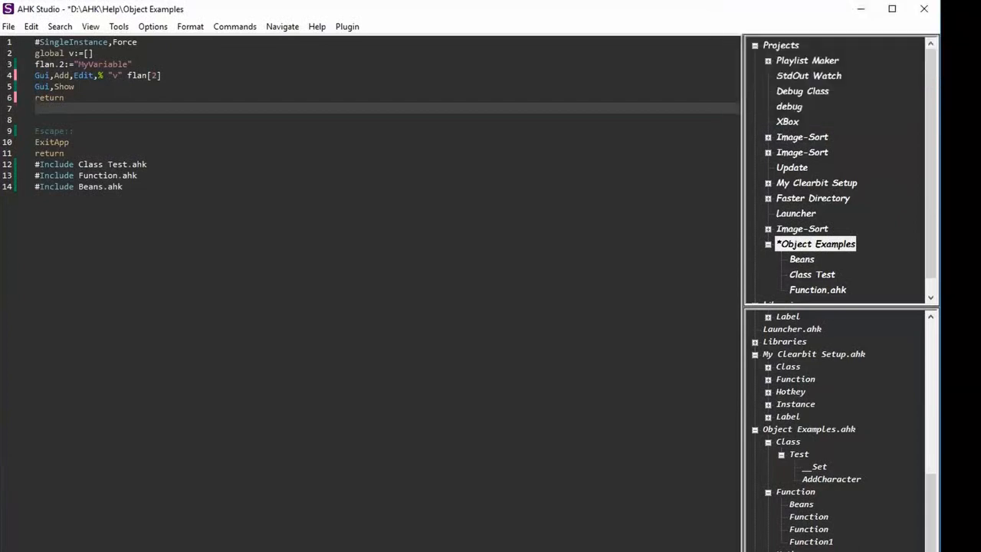
type("fl1:")
Under f1:: add GuiControl,,% flan[2],New Information and return, then save and run
key("Return")
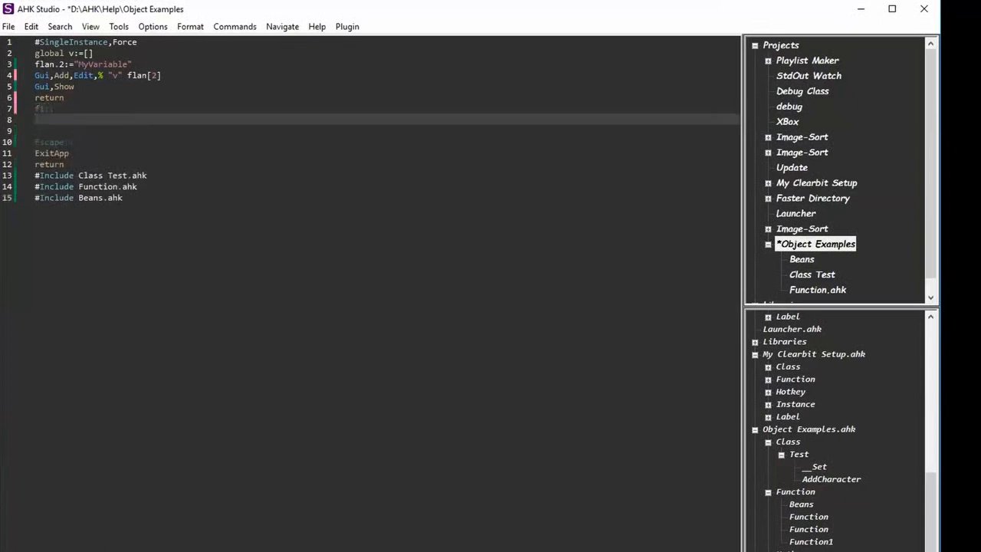
type("gui")
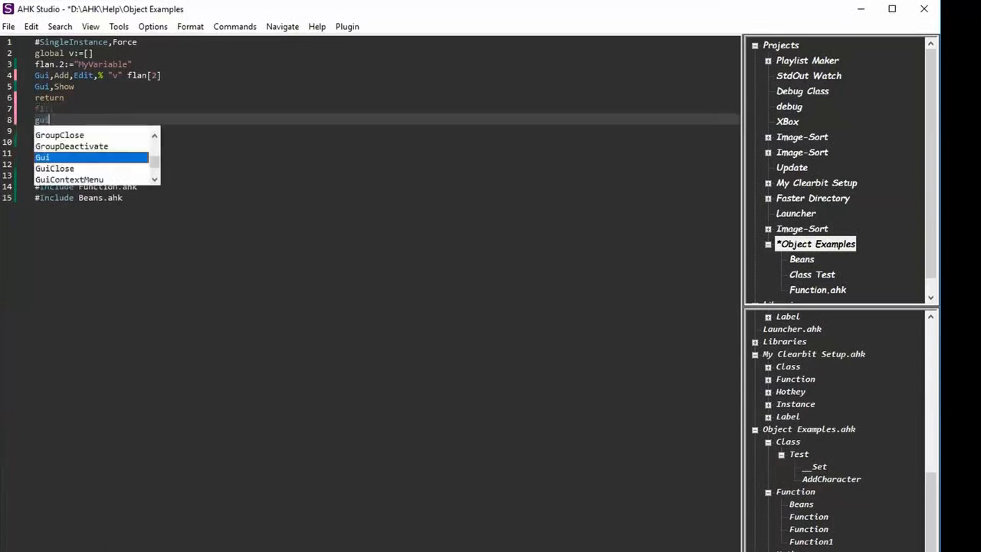
type("contro")
key("Tab")
type(",")
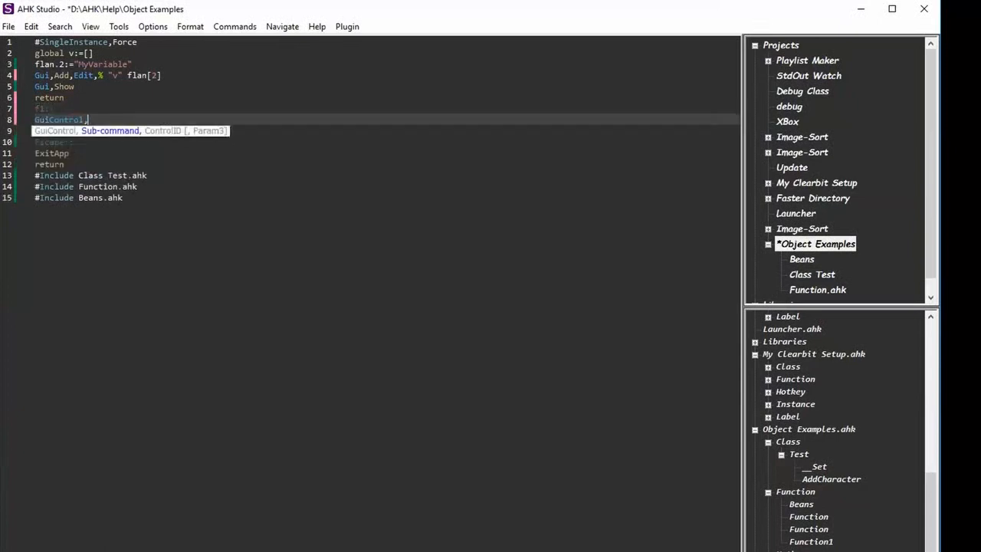
type(",% flan.2],")
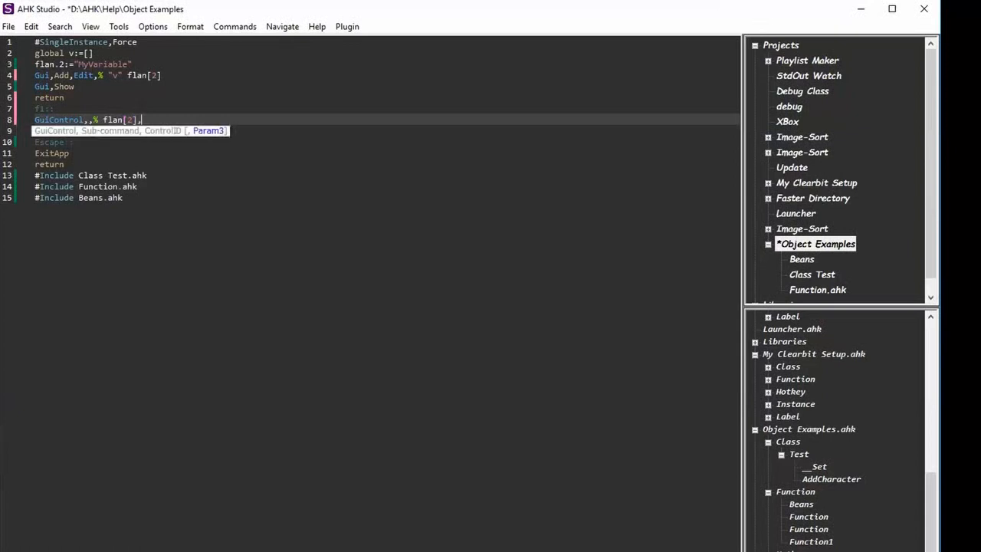
key("BackSpace")
key("BackSpace")
type("New Information")
key("Return")
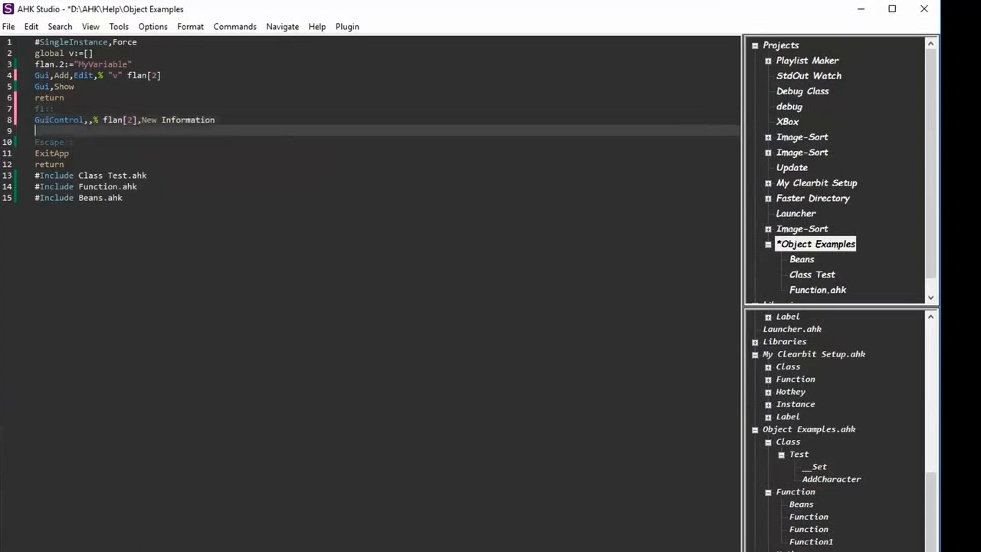
type("return")
key("ctrl+s")
key("alt+r")
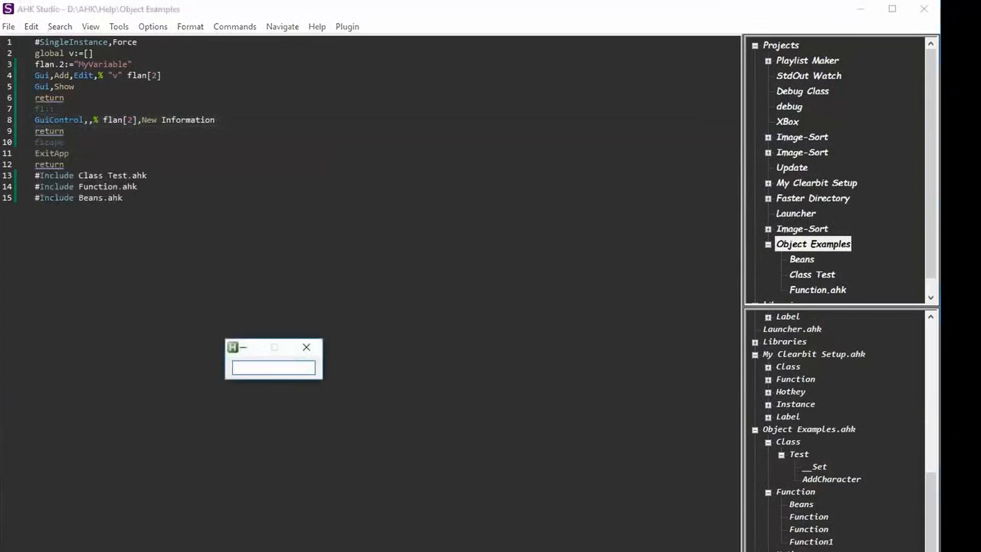
Add a test m() message showing flan's second value, then save and run to check it
key("Escape")
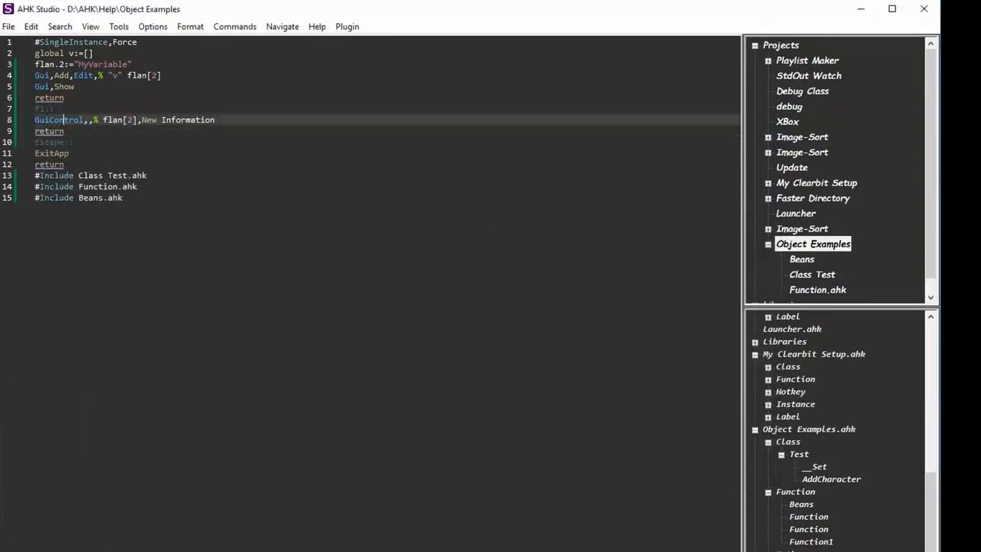
key("End")
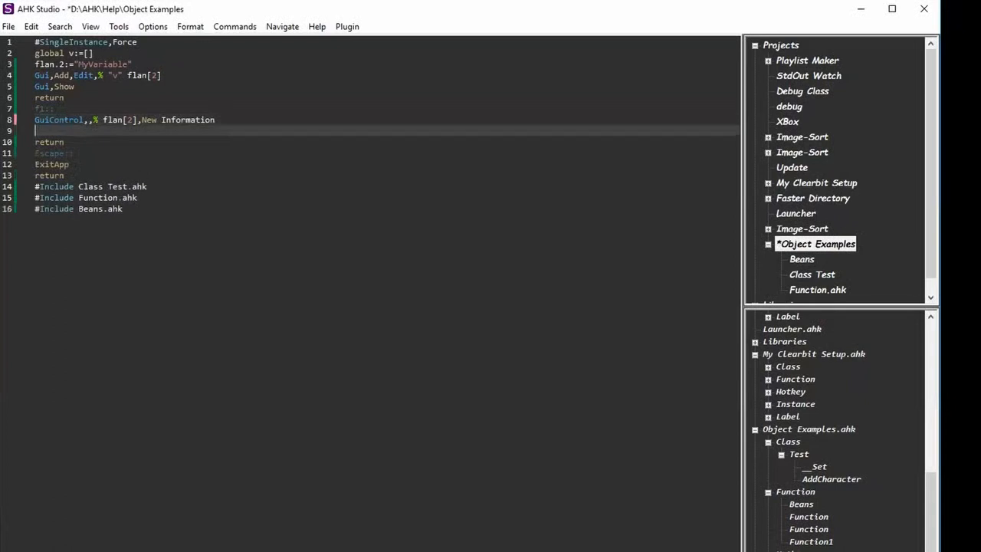
key("Return")
type("m")
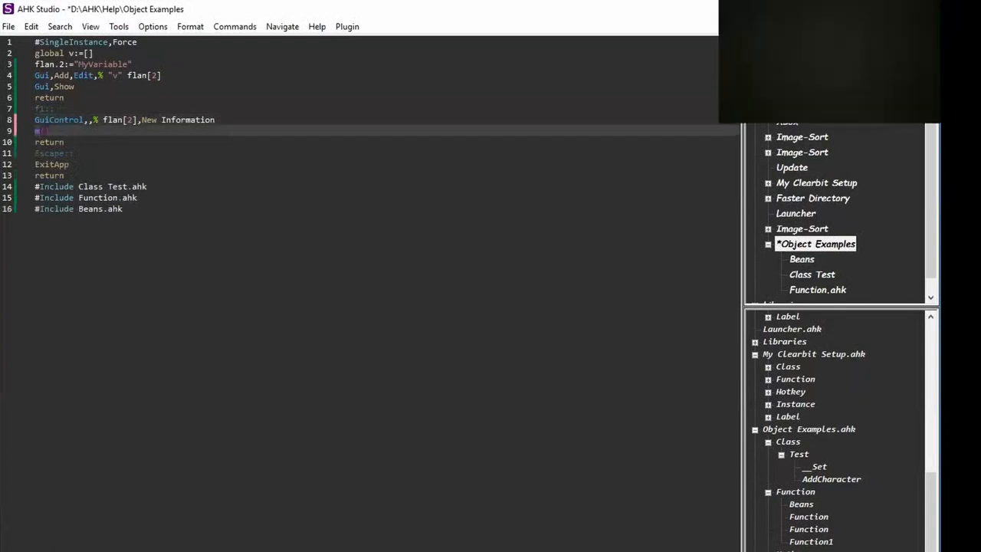
type("(flan")
type("[2")
key("ctrl+s")
key("alt+r")
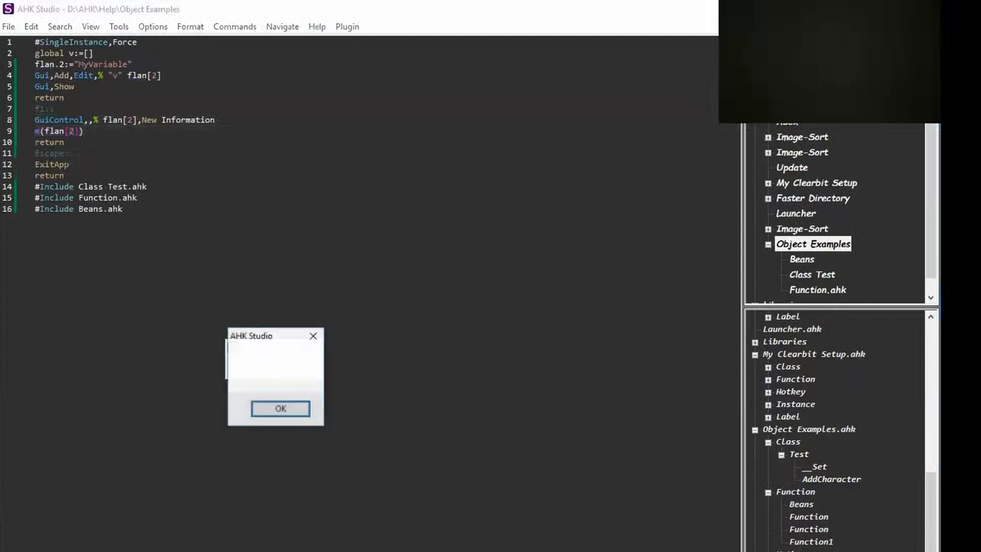
key("Escape")
Change the message to m(flan.2), rerun, dismiss the empty message box and press F1
key("Up")
key("Up")
key("Up")
key("End")
key("Return")
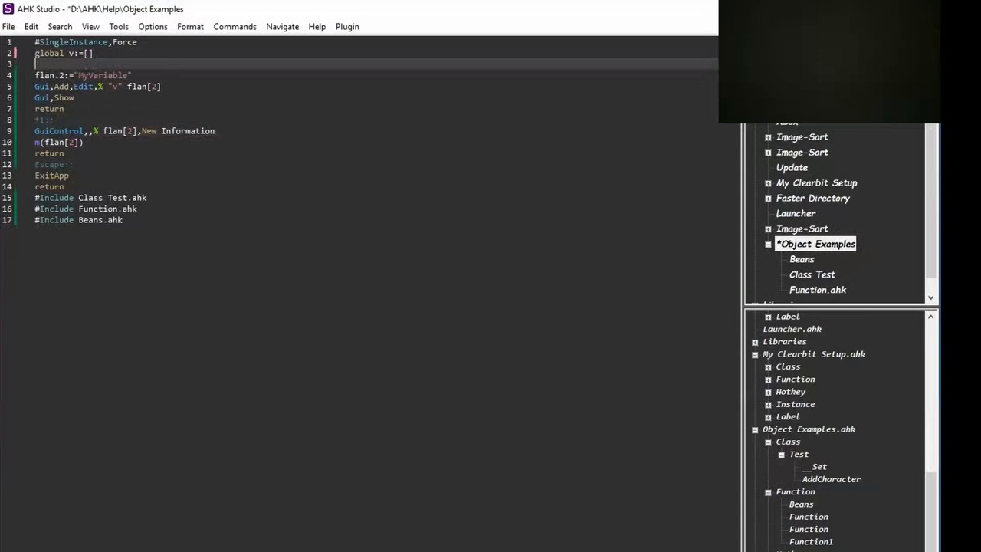
key("BackSpace")
key("Down")
key("Down")
key("Down")
key("Down")
key("Down")
key("Down")
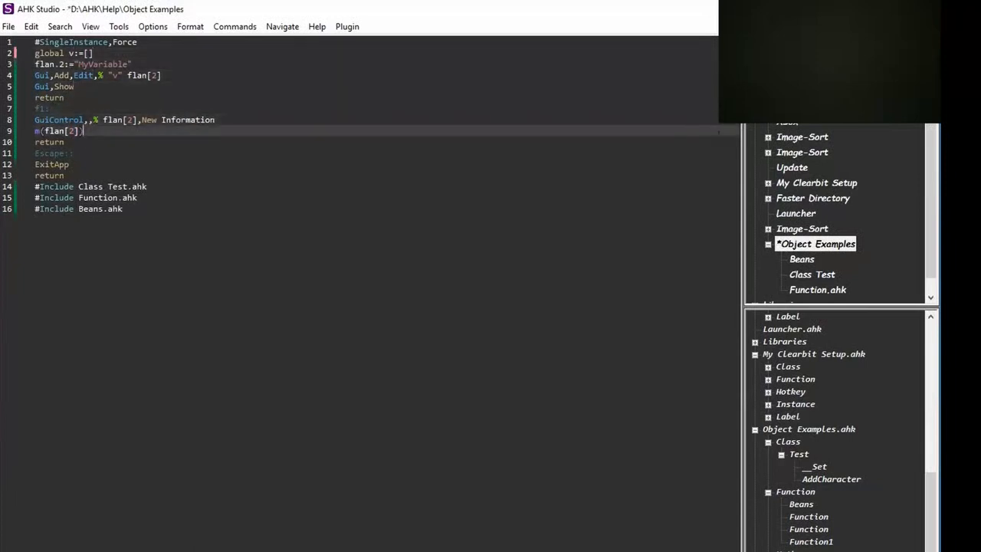
key("End")
key("BackSpace")
key("BackSpace")
key("BackSpace")
type("2")
key("BackSpace")
type(".2)")
key("Escape")
key("alt+r")
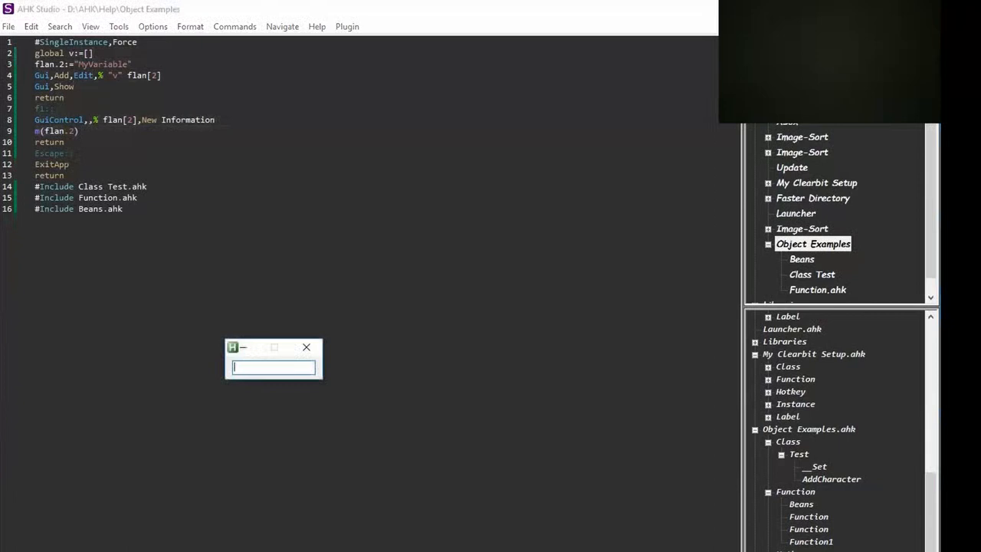
key("F1")
key("Return")
key("Escape")
Initialize flan:=[] under the global line, rerun and confirm the MyVariable message
key("Up")
key("Up")
key("Up")
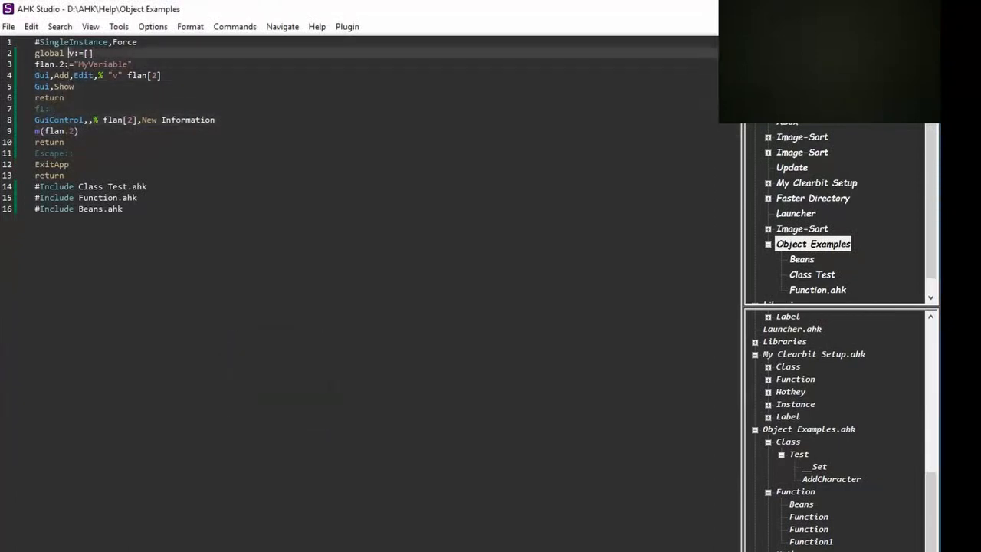
key("Down")
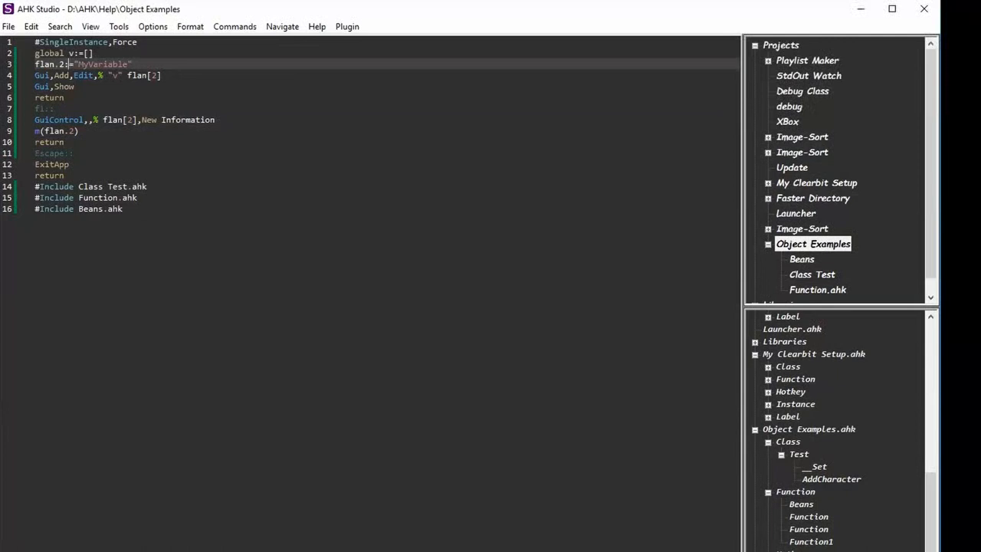
key("BackSpace")
key("BackSpace")
key("Return")
type("clan")
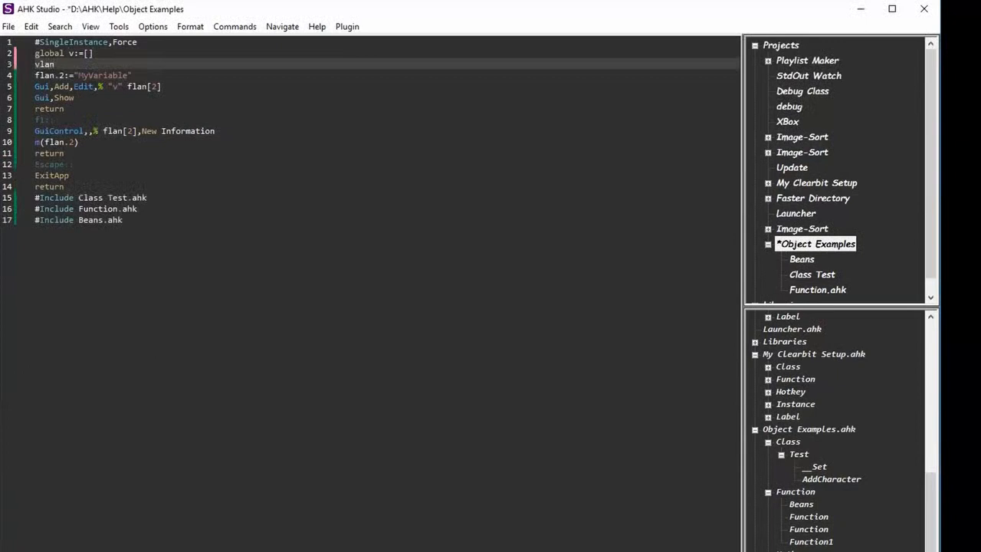
key("BackSpace")
key("BackSpace")
key("BackSpace")
type("flan:=[")
key("alt+r")
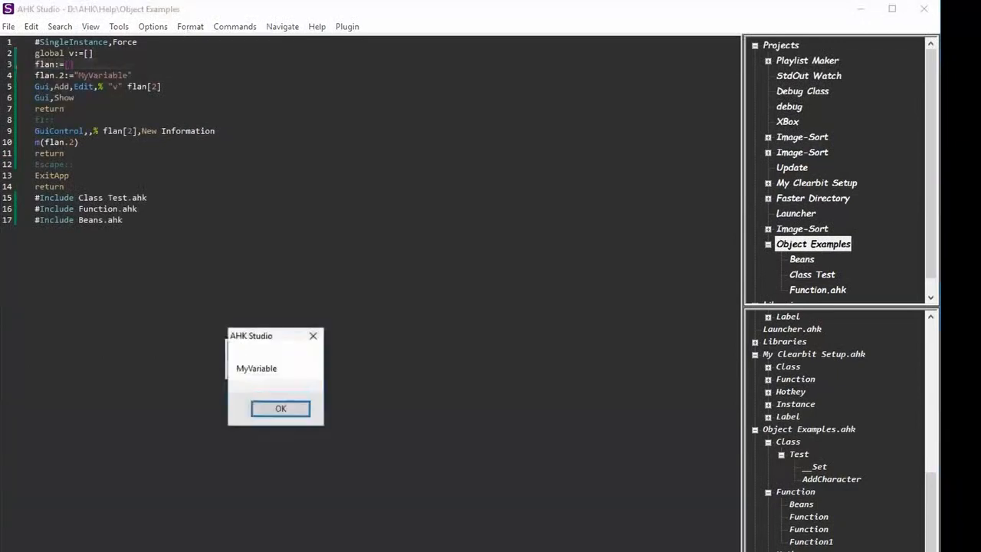
key("Escape")
Delete the m() message line, save and run, and press F1 to fill the edit box
key("Down")
key("Down")
key("Down")
key("Down")
key("Down")
key("Down")
key("ctrl+shift+Delete")
key("Up")
key("Up")
key("Down")
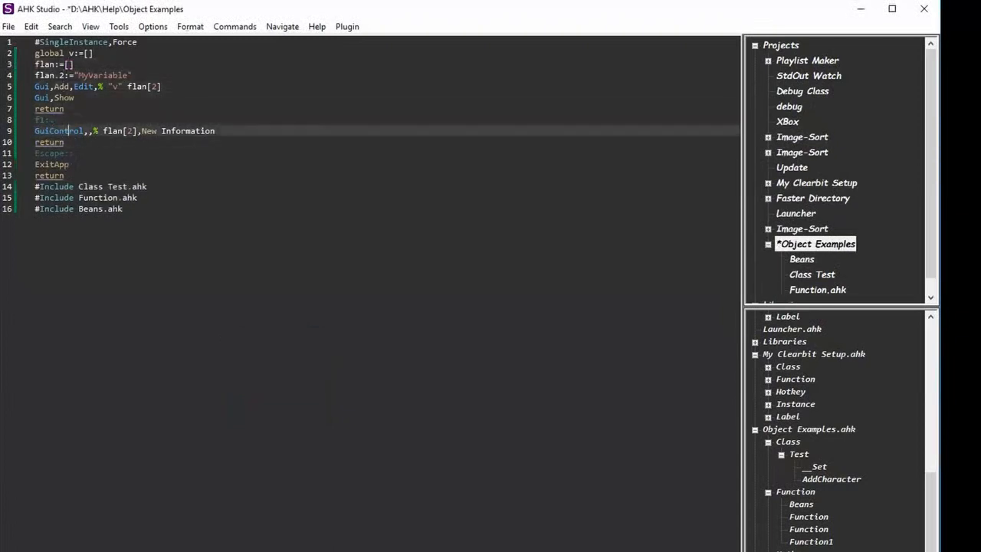
key("alt+r")
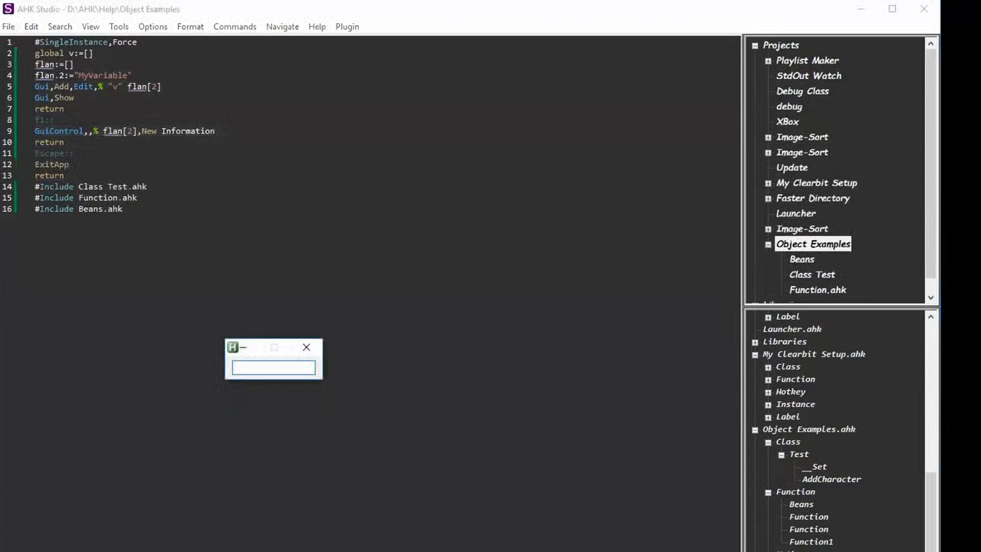
key("F1")
Duplicate the Gui,Add,Edit line for flan[3] and add flan.3:="Other"
left_click(205, 231)
key("Escape")
key("ctrl+d")
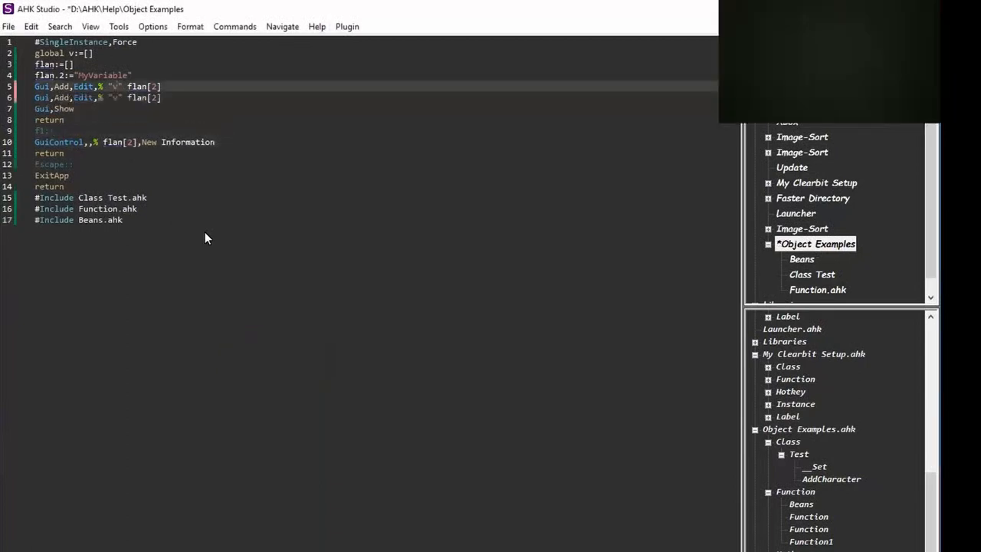
key("BackSpace")
key("End")
key("Left")
key("BackSpace")
type("3")
key("Up")
key("Up")
key("End")
key("Return")
type("flan.:")
type(":=\"Other")
key("Down")
key("Down")
key("Down")
Wrap the GuiControl line in a for a,b in flan loop and auto-indent the code
key("End")
key("Down")
key("Down")
key("End")
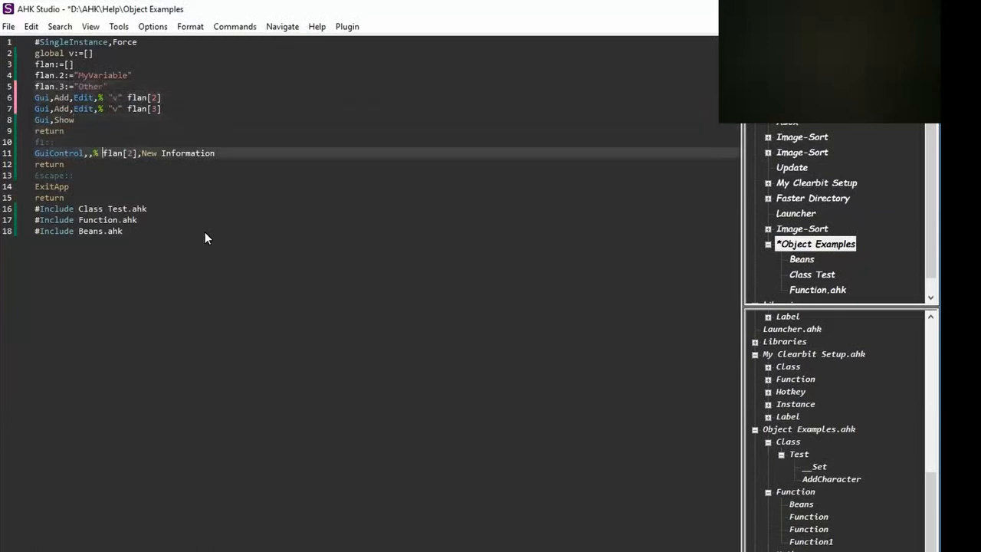
key("Return")
type("for a,b in ")
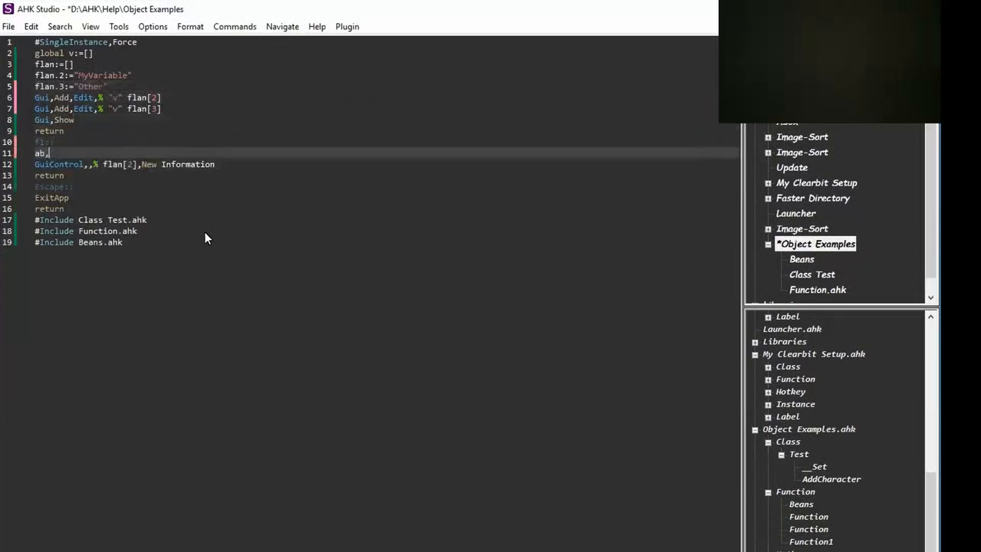
type("fl")
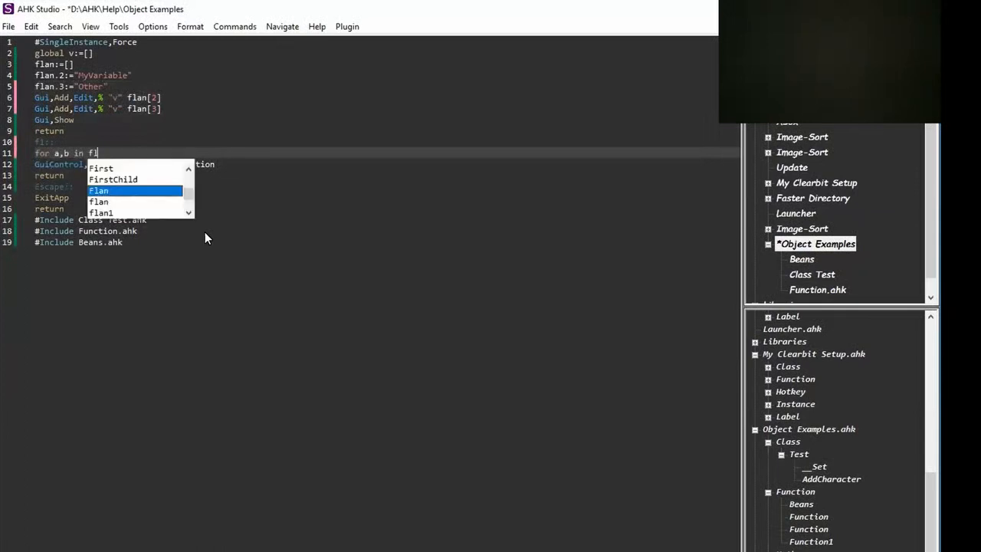
type("an")
key("Escape")
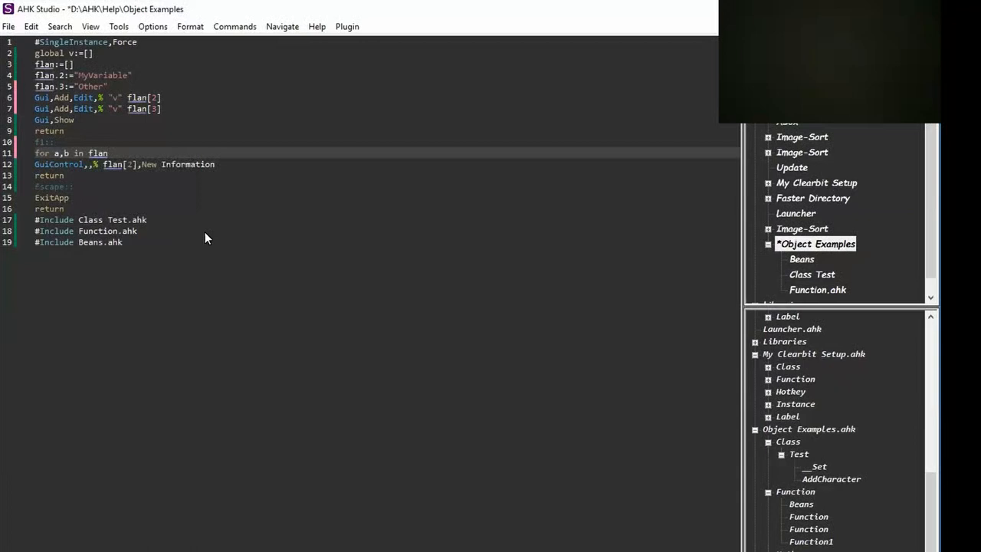
key("Down")
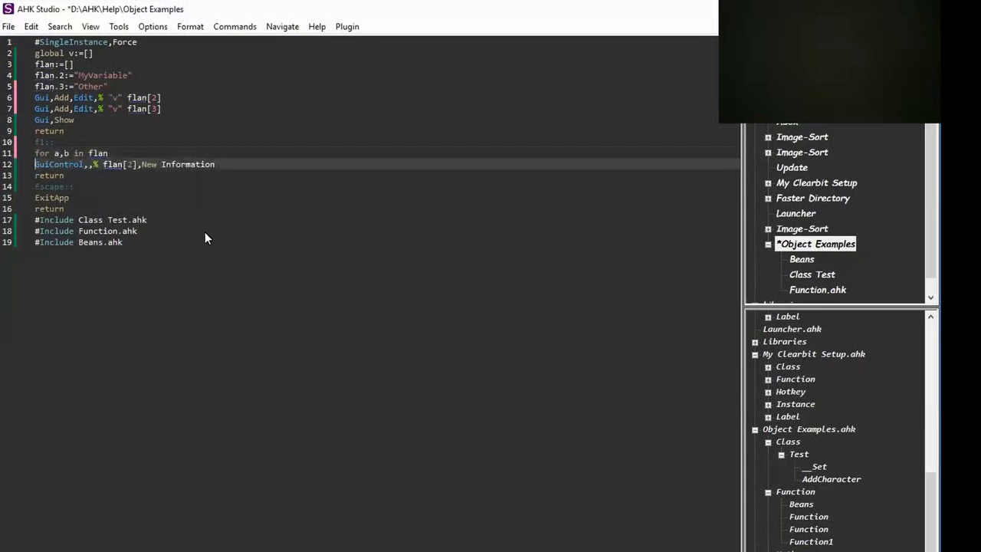
key("alt+m")
type("@full aut")
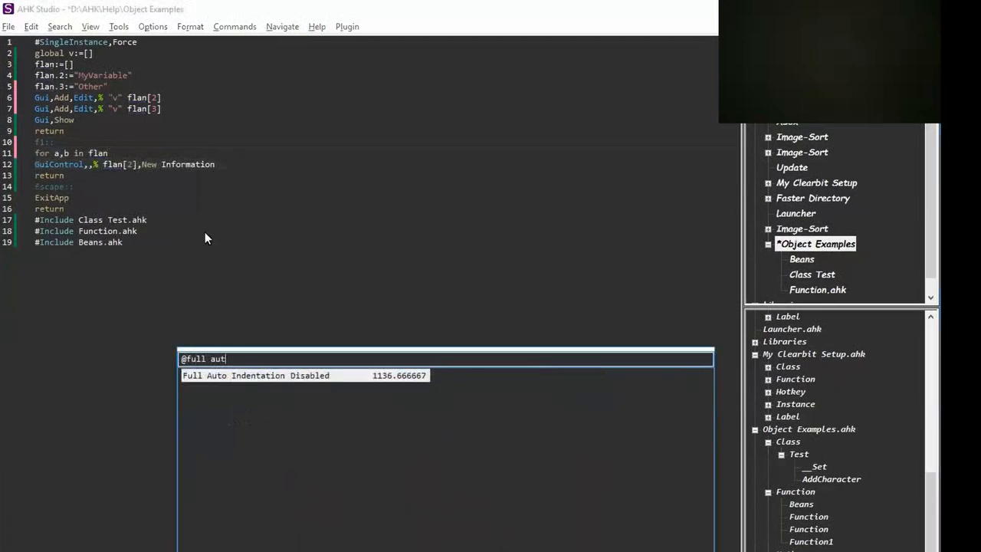
key("Return")
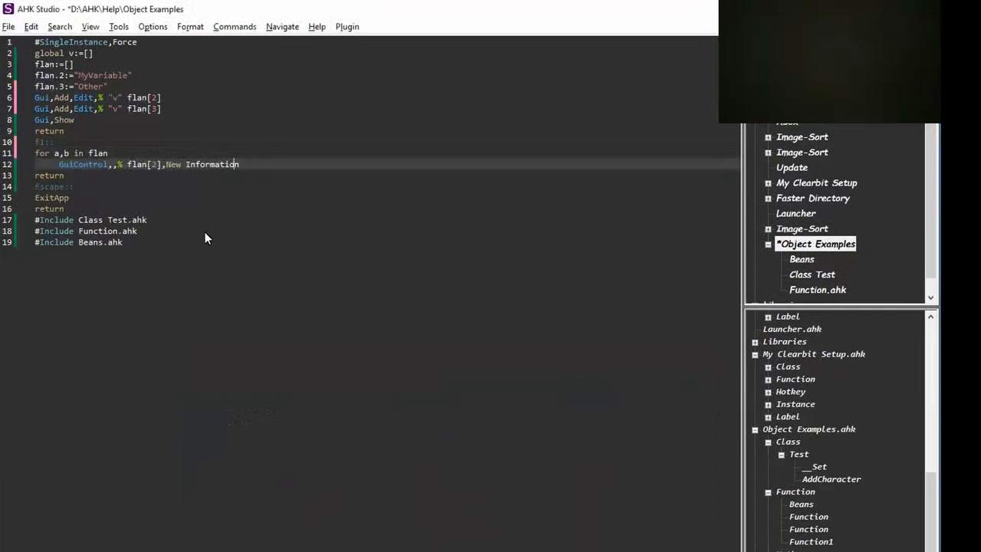
Change the GuiControl target to flan[A_Index], then save and run
key("ctrl+Left")
key("ctrl+Left")
key("Left")
key("BackSpace")
key("BackSpace")
key("BackSpace")
type("[a_i")
key("Tab")
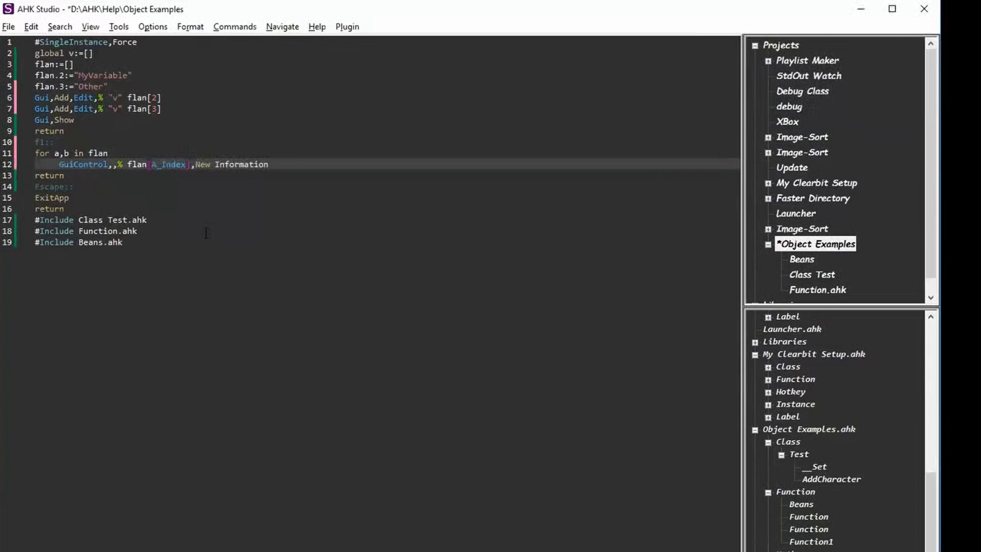
key("alt+r")
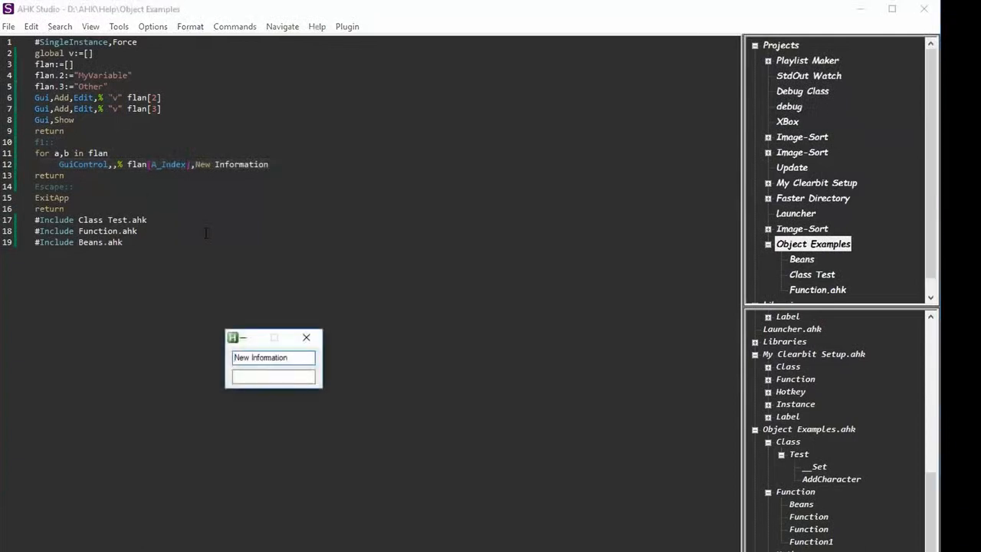
Replace A_Index with a inside flan[ ] on the loop's GuiControl line, save and run
key("Escape")
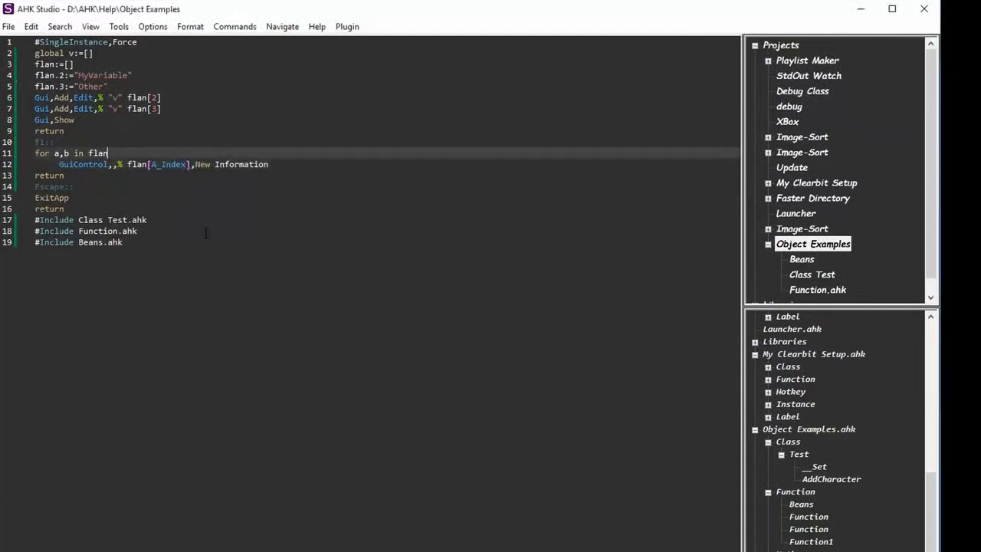
key("Up")
key("Up")
key("Up")
key("Up")
key("Up")
key("Up")
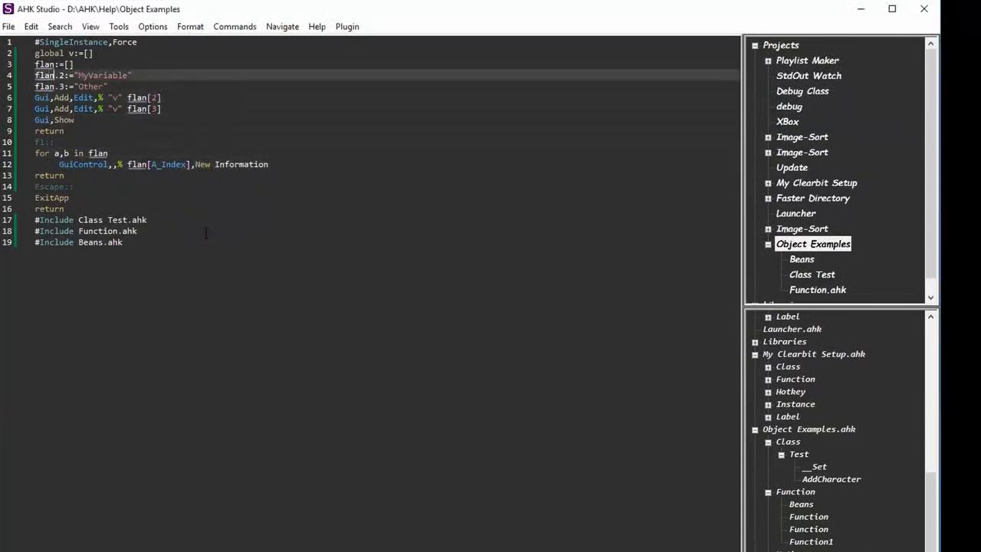
key("Down")
key("Down")
key("Down")
key("Down")
key("Down")
key("Down")
key("Down")
key("End")
key("ctrl+Left")
key("ctrl+Left")
key("Left")
key("Left")
key("BackSpace")
key("BackSpace")
key("BackSpace")
key("BackSpace")
key("BackSpace")
key("BackSpace")
type("a")
key("ctrl+s")
key("alt+r")
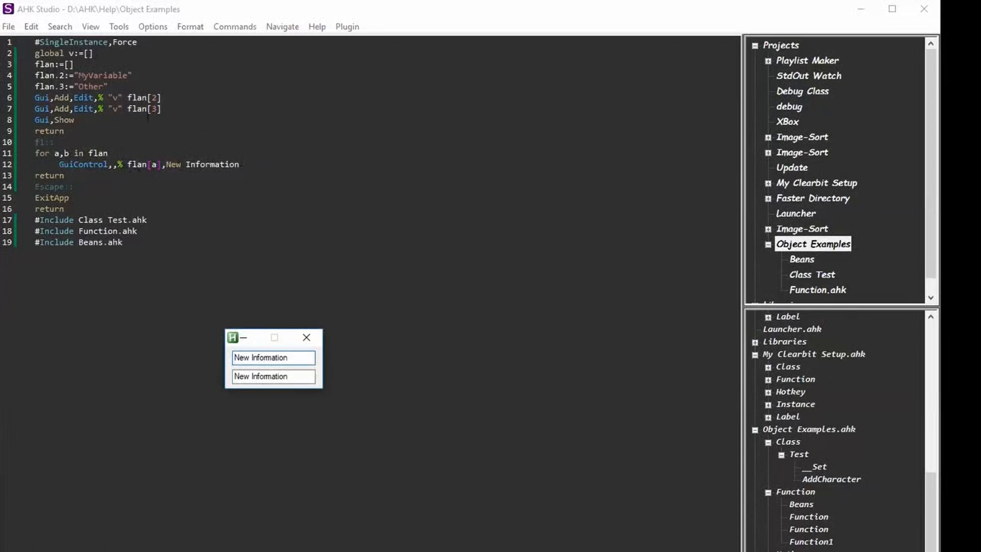
Close the script window and undo to restore the first edit-control line's original text
key("Escape")
left_click_drag(35, 98, 161, 97)
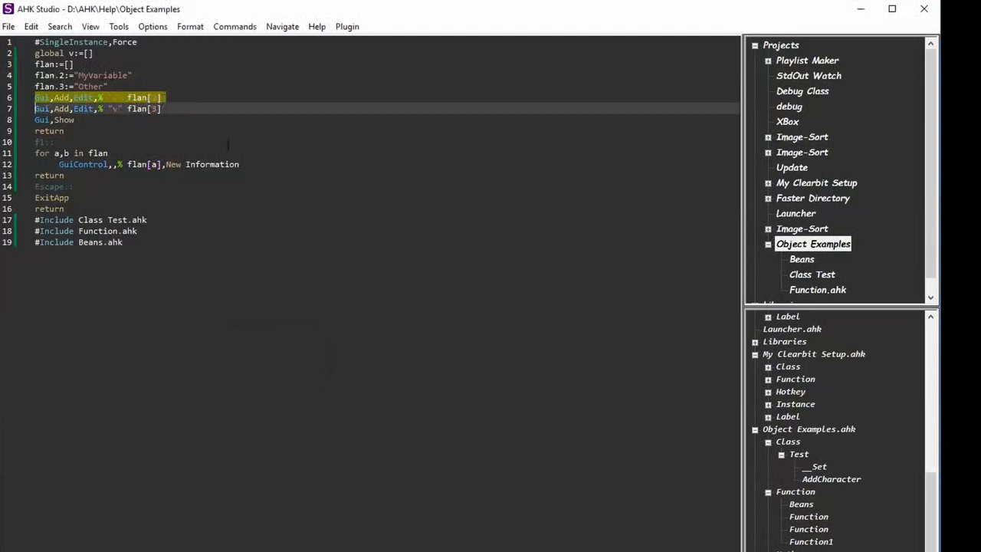
key("ctrl+z")
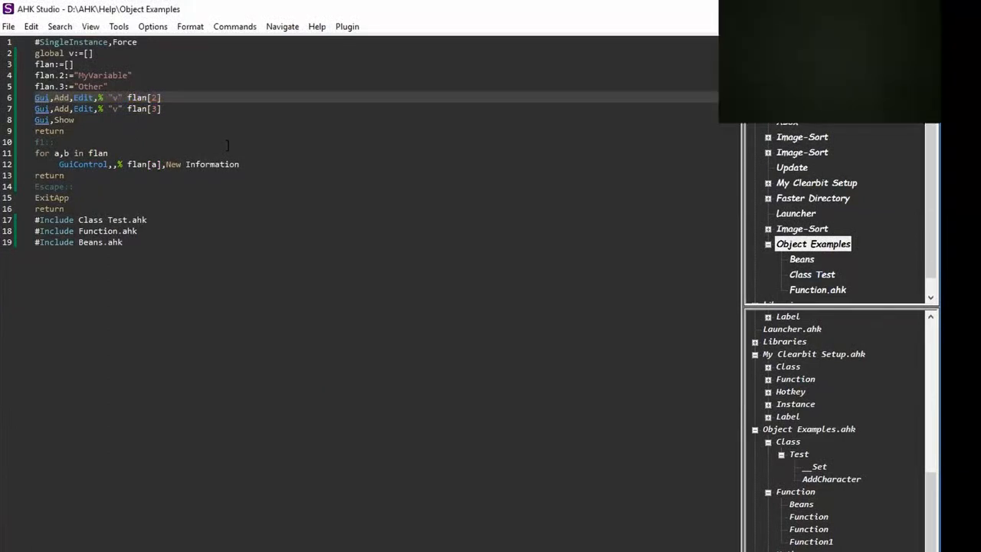
key("Up")
key("Up")
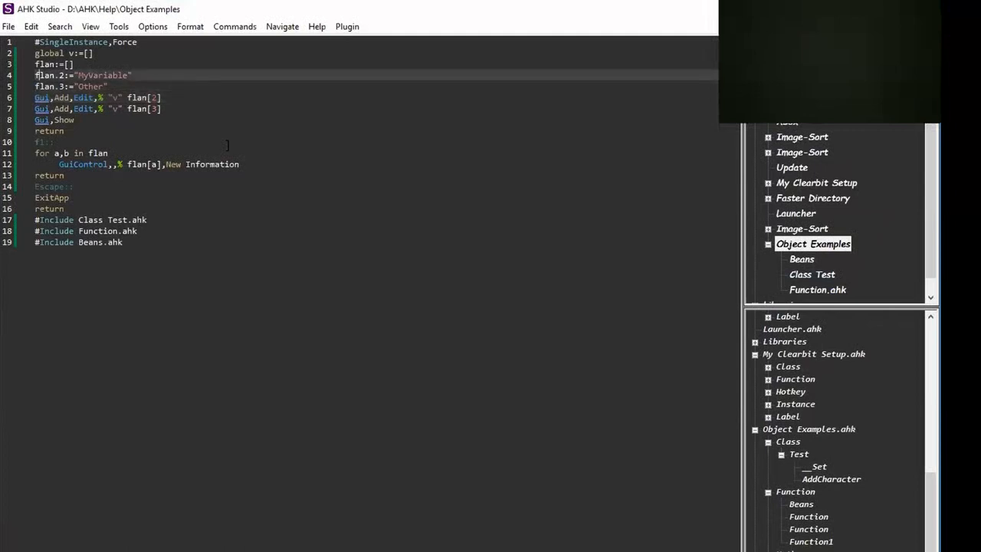
Delete the MyVariable value from flan.2, save and run, then close the script window
key("ctrl+shift+Left")
key("Delete")
key("alt+r")
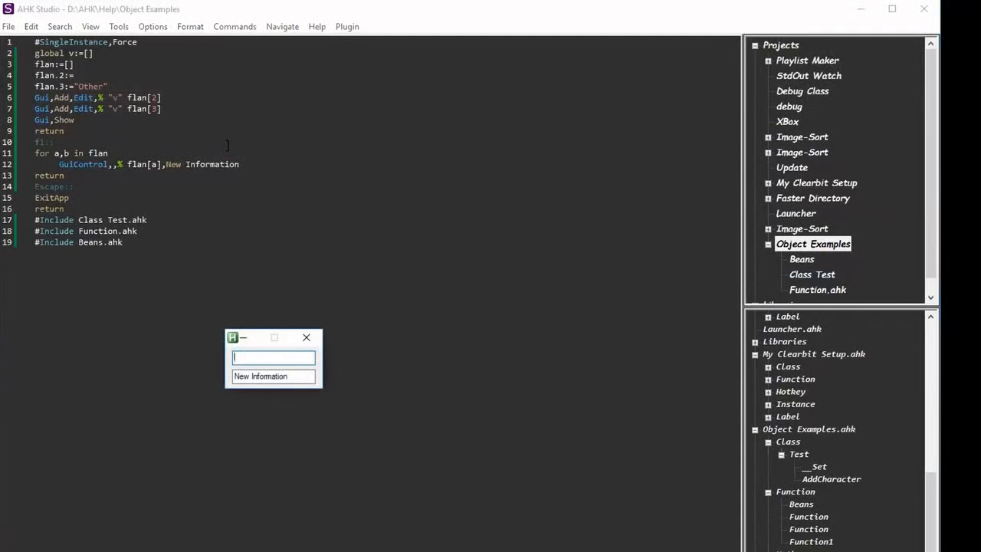
key("Escape")
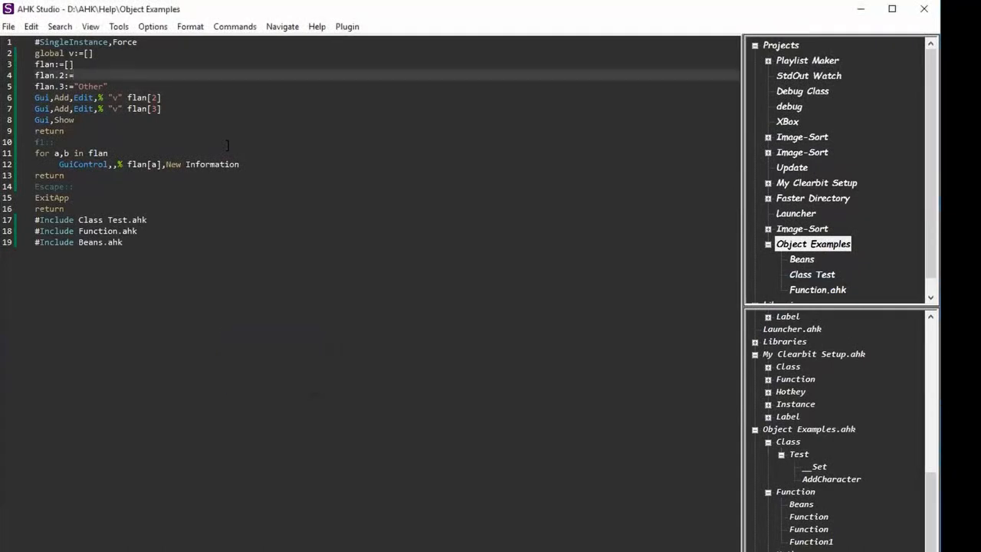
Review lines 4-6, highlighting the whole edit-control line during the walkthrough
key("Down")
key("Down")
key("Down")
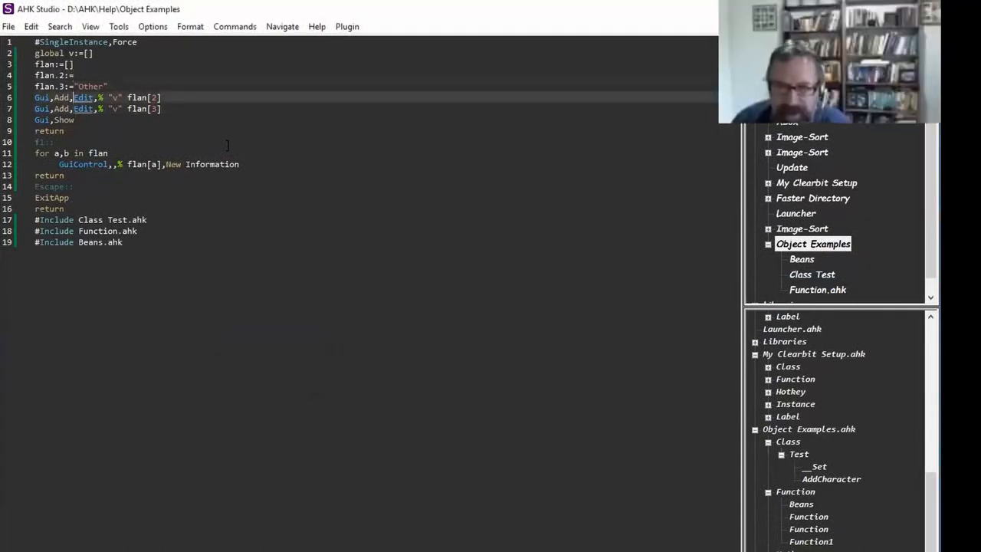
key("Up")
key("Up")
key("Up")
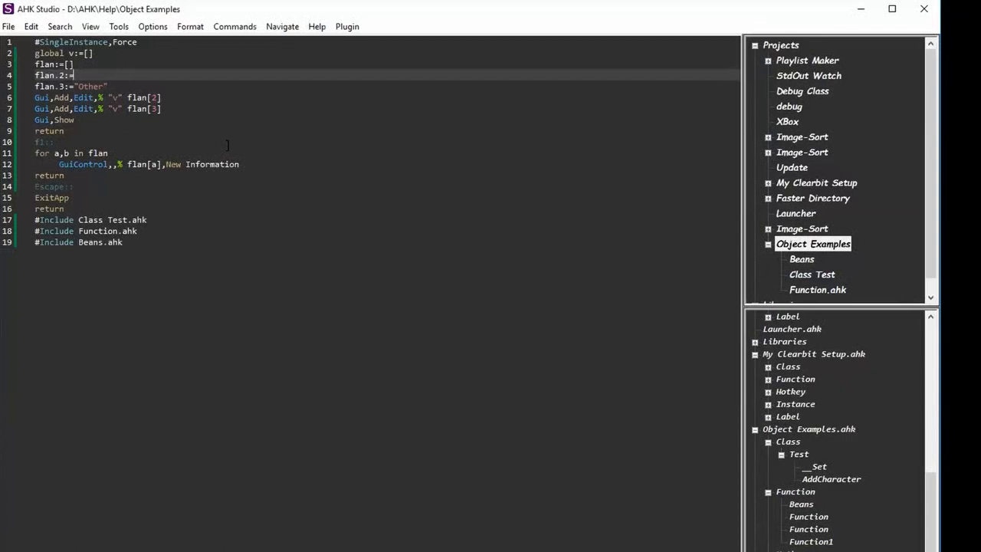
key("Down")
key("Down")
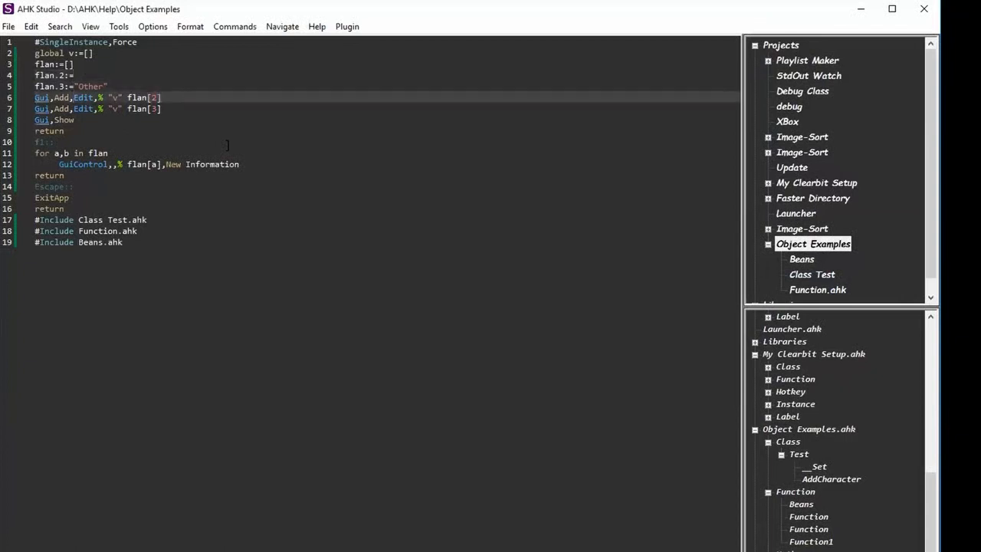
key("shift+End")
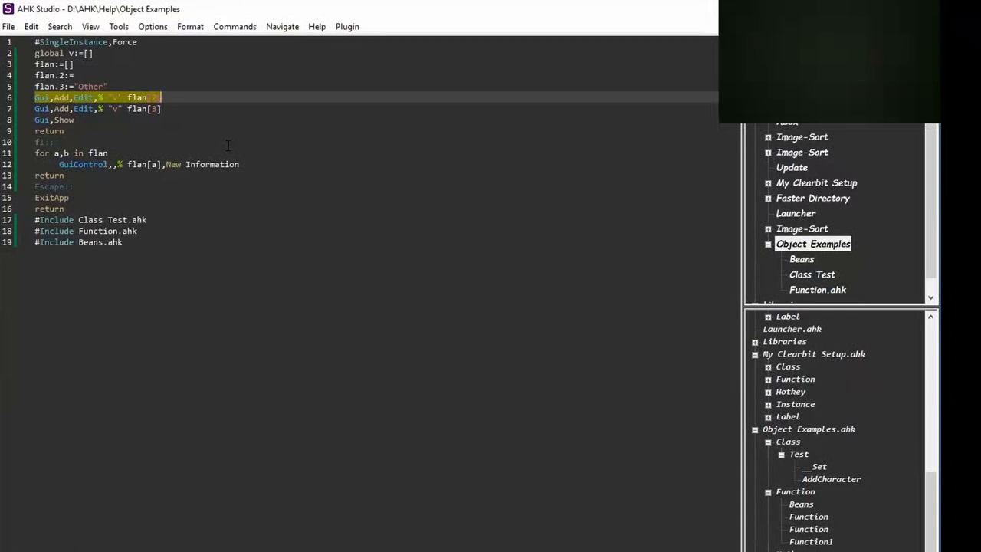
key("Up")
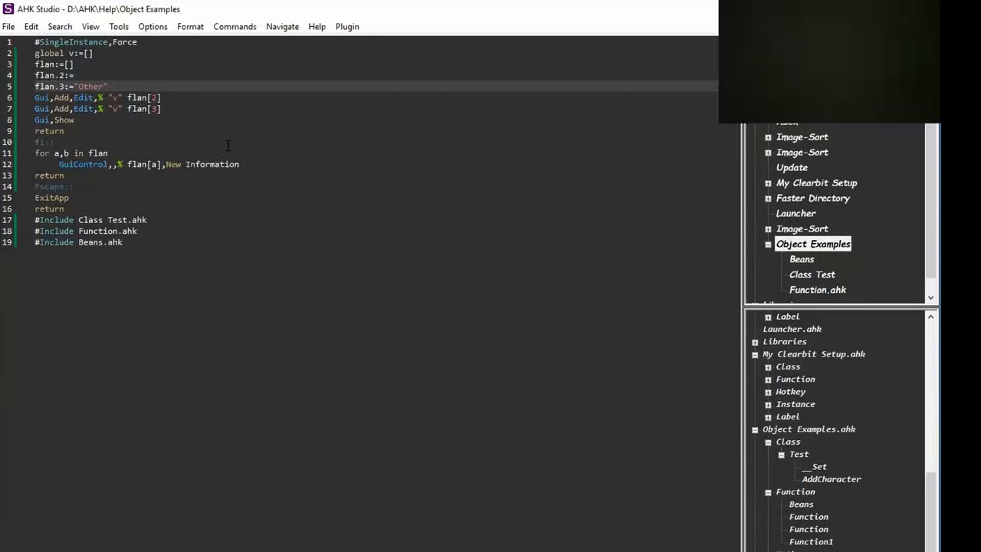
key("Down")
key("Down")
key("Down")
key("Down")
key("Down")
Add Gui,Submit,NoHide and m(Edit1) under f1::, run, trigger F1 and dismiss the message
key("Return")
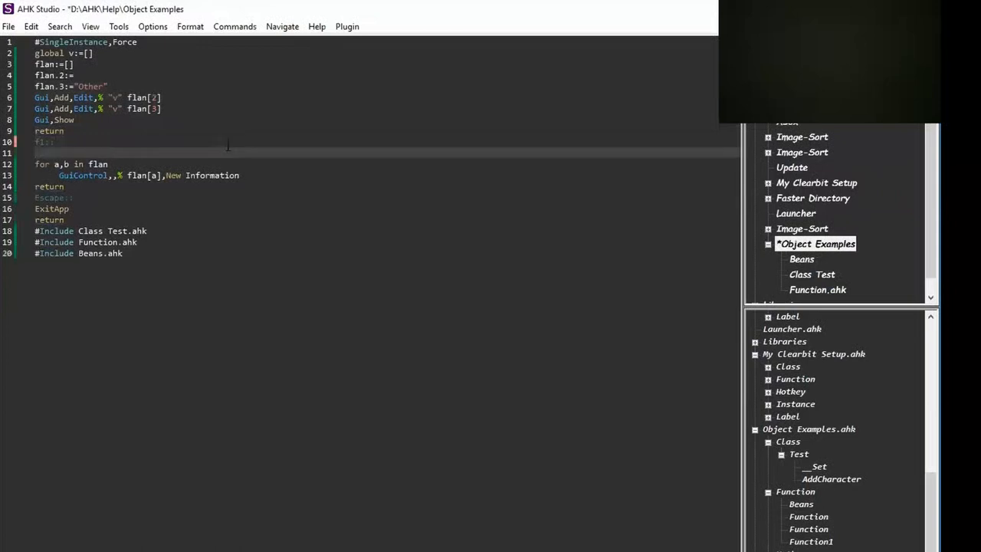
type("Gui,Submit,")
key("Tab")
key("Return")
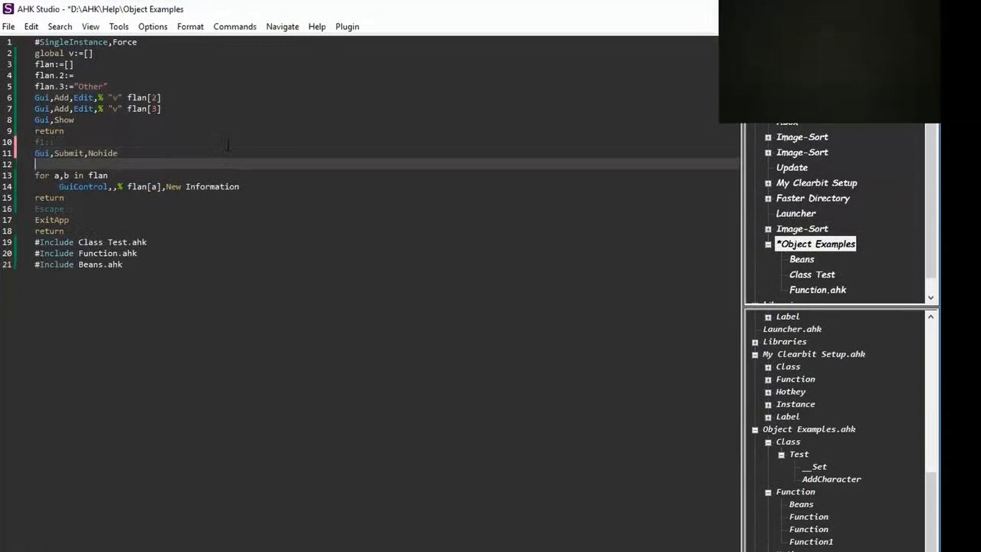
type("m(")
type(" edi")
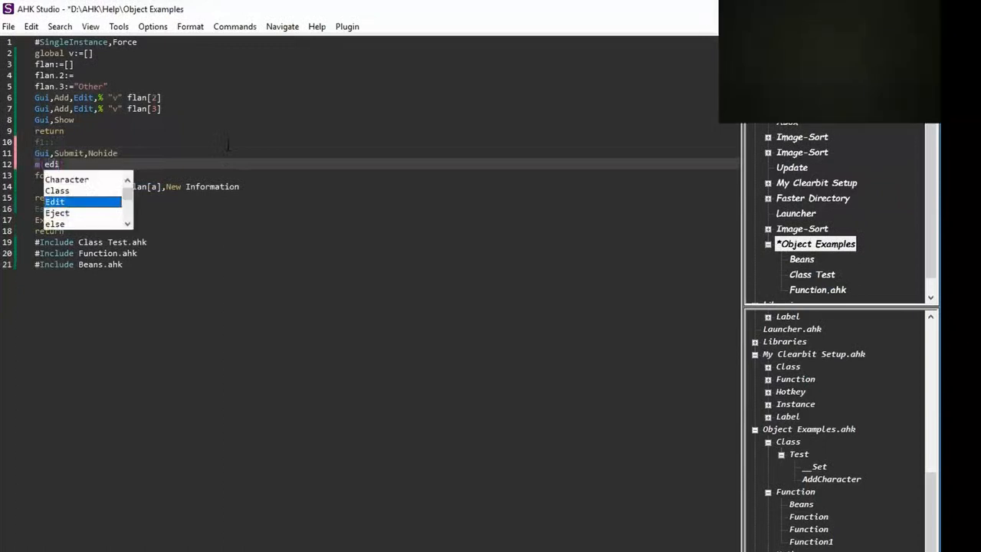
key("Tab")
type("1")
key("ctrl+s")
key("alt+r")
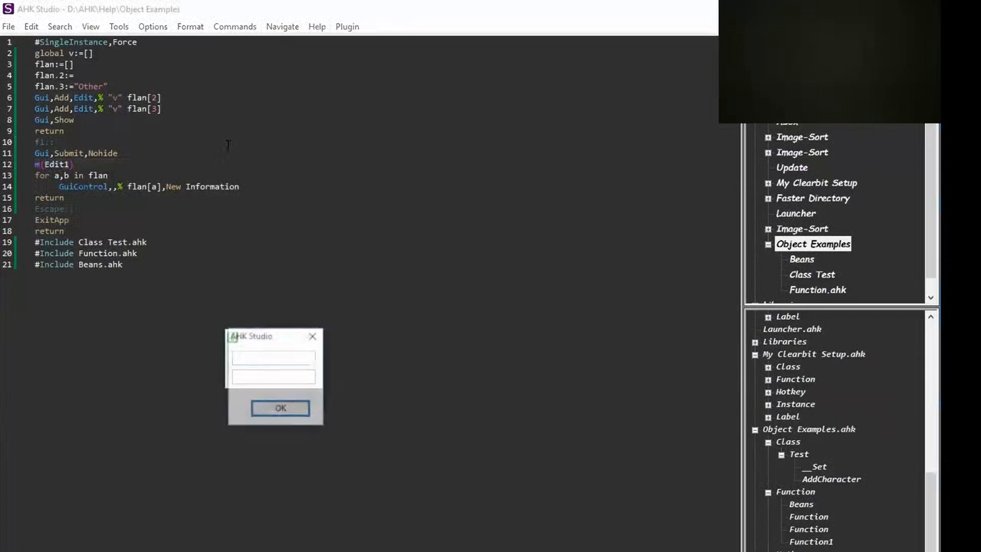
key("Return")
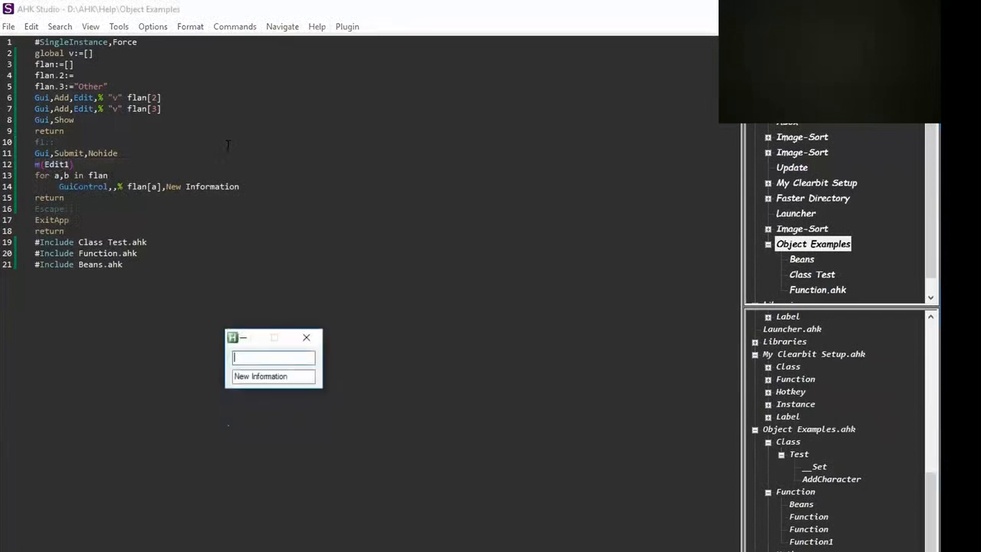
key("Escape")
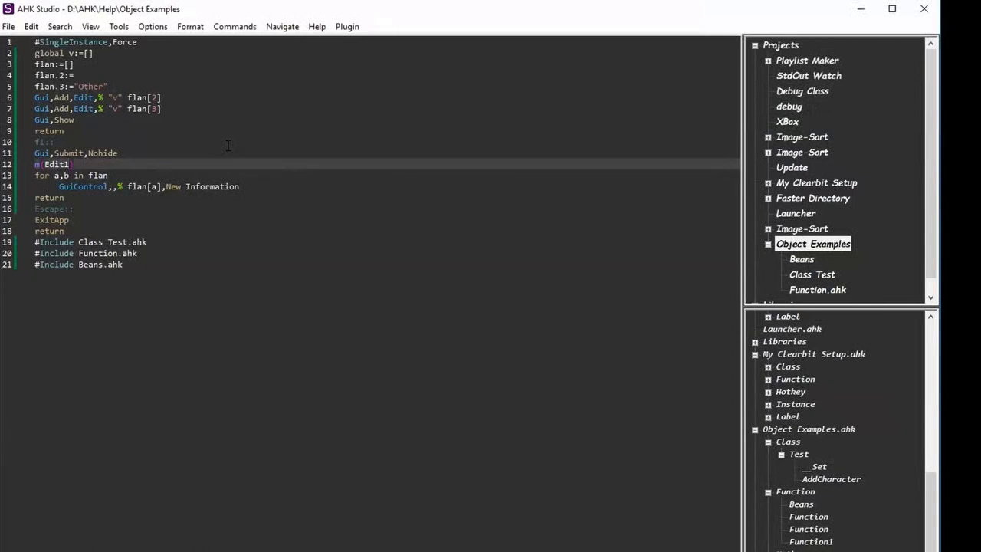
type(")")
Append %A_Index% to the GuiControl line, delete the m(Edit1) line, save and run
key("Down")
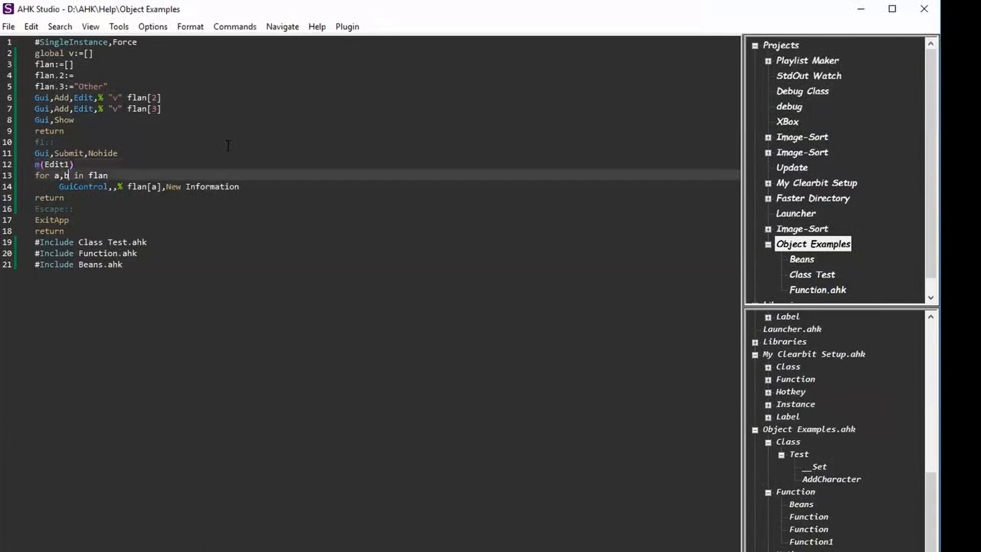
key("Down")
type("%A_In")
key("Tab")
type("%")
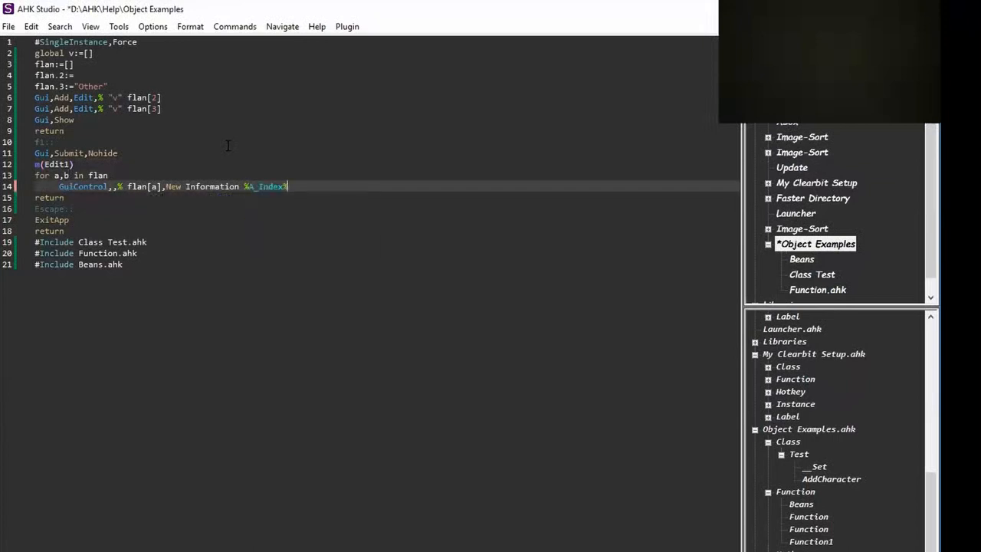
key("Up")
key("Up")
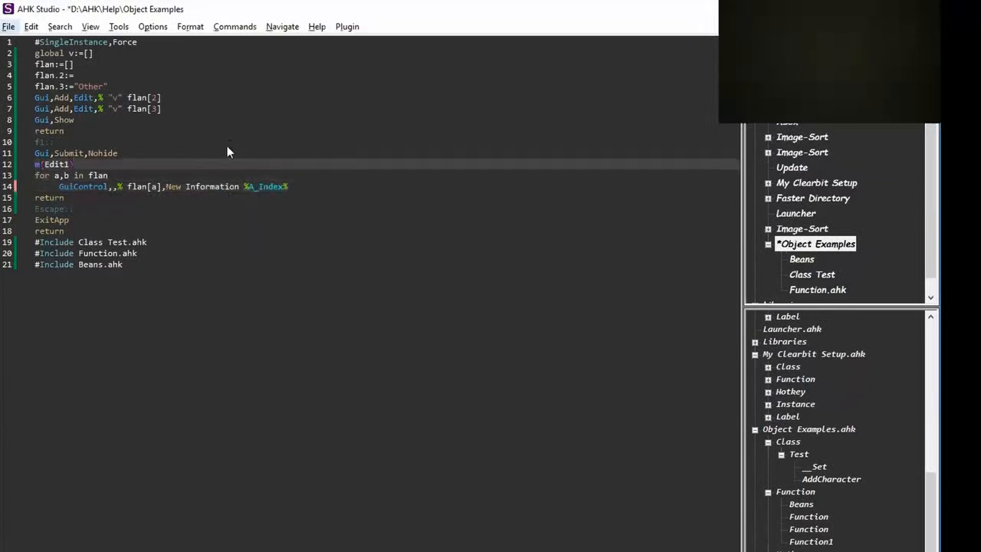
key("ctrl+shift+l")
key("alt+r")
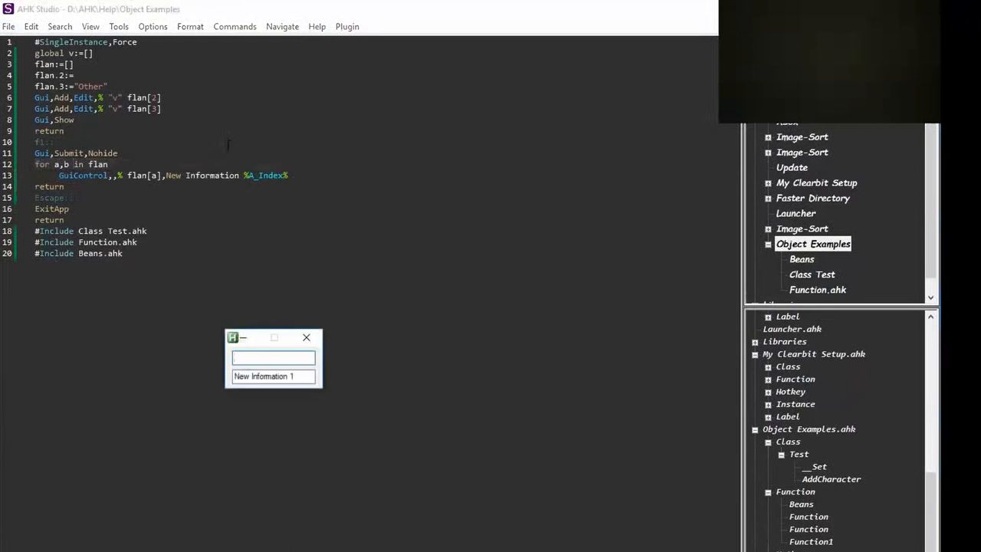
key("Escape")
Retype "Variable" as the flan.2 value, save and run to see both fields numbered
key("Up")
key("Up")
key("Up")
key("Up")
key("Up")
key("Up")
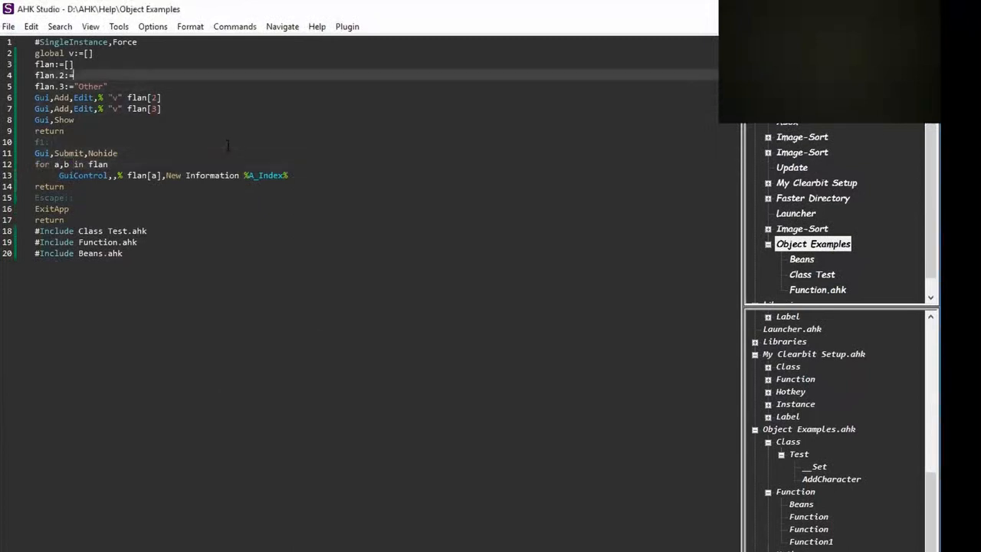
type("\"")
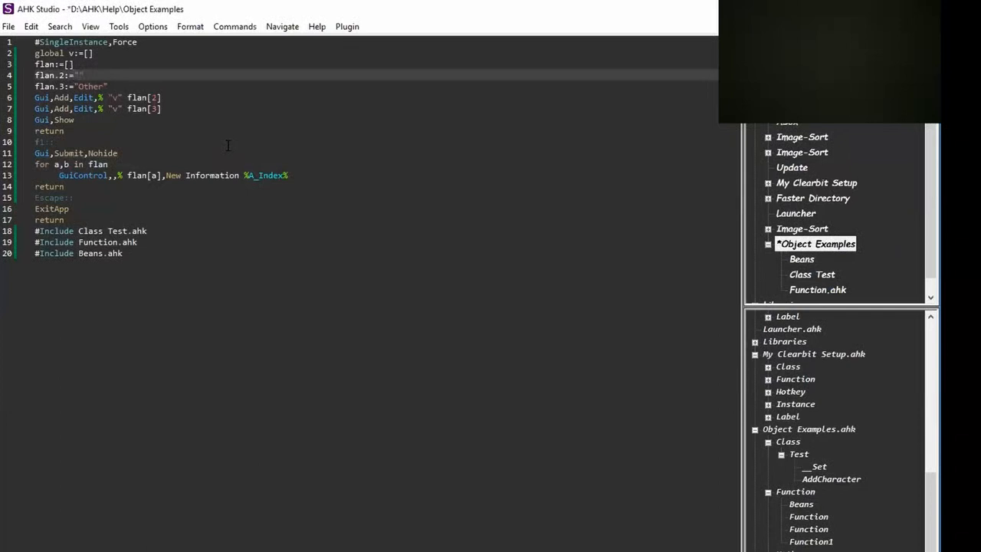
type("Variable\"")
key("ctrl+s")
key("alt+r")
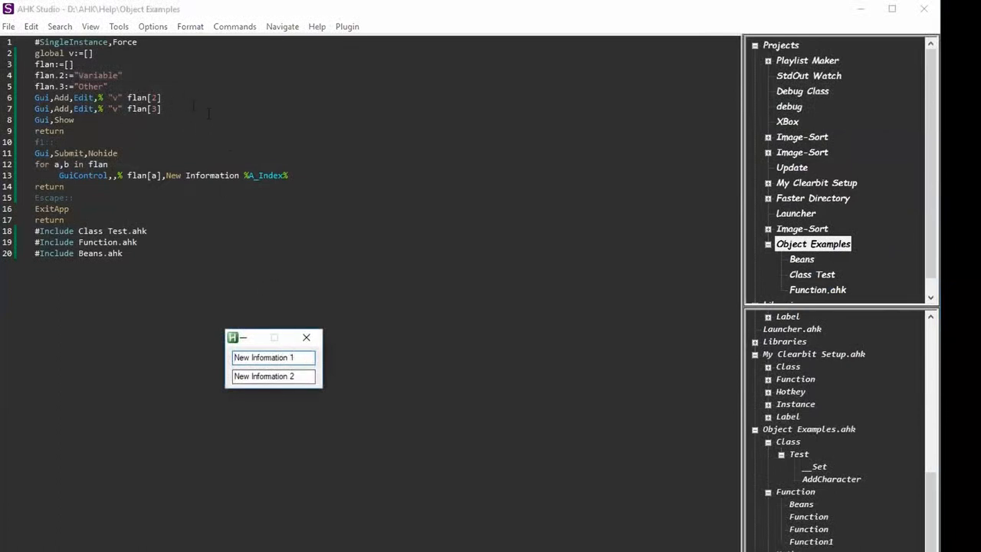
Move the first edit-control line below the second with Ctrl+Down, run and press F1 to see the fields swapped
key("Escape")
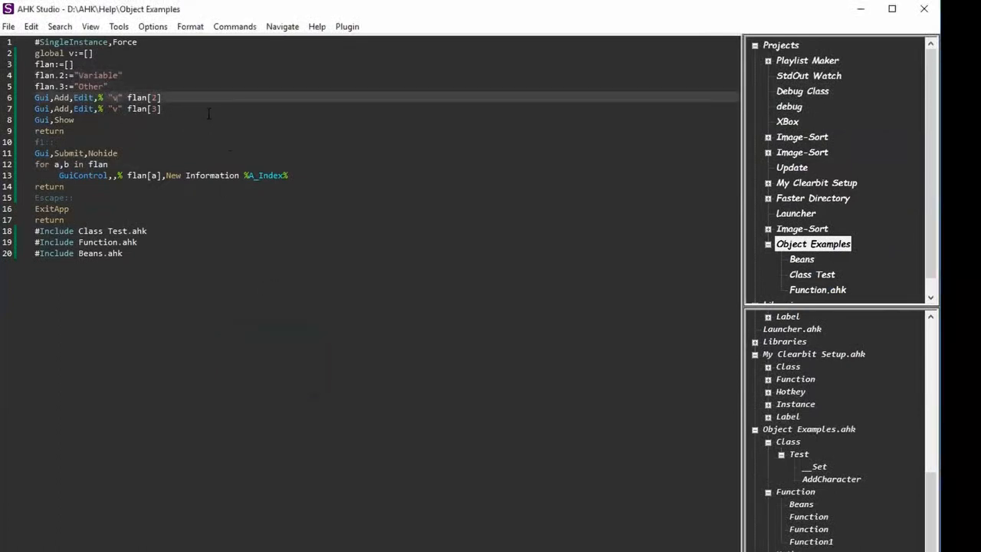
key("shift+Down")
key("ctrl+Down")
key("alt+r")
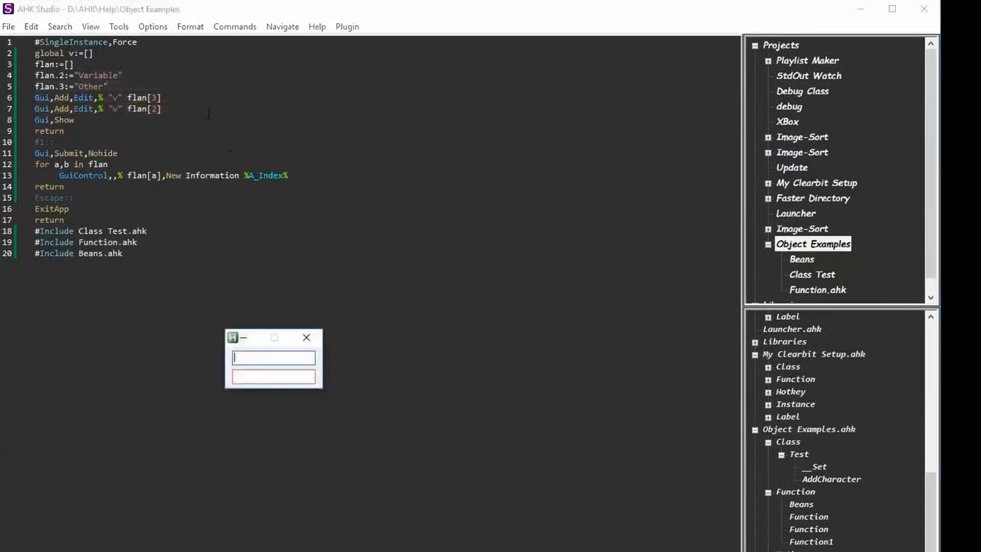
key("F1")
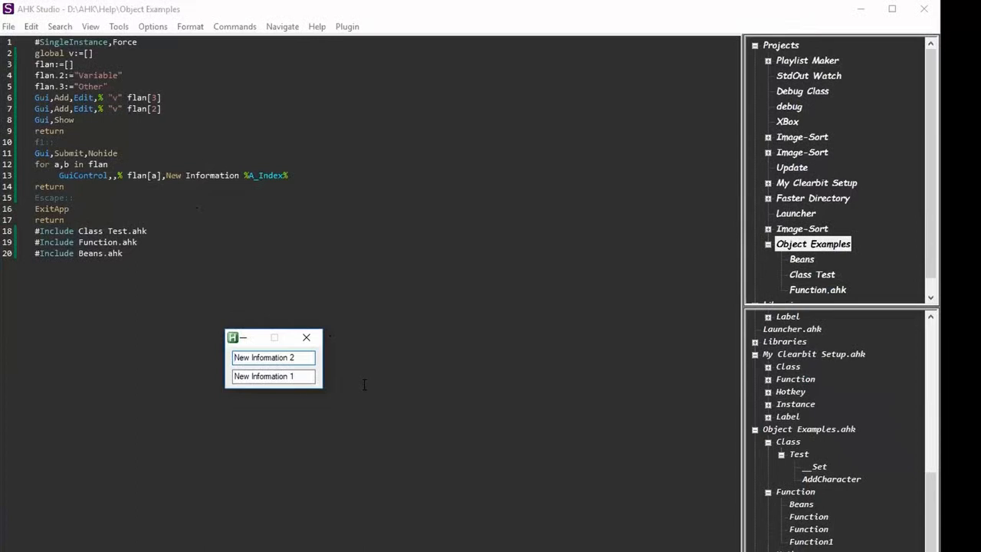
key("Escape")
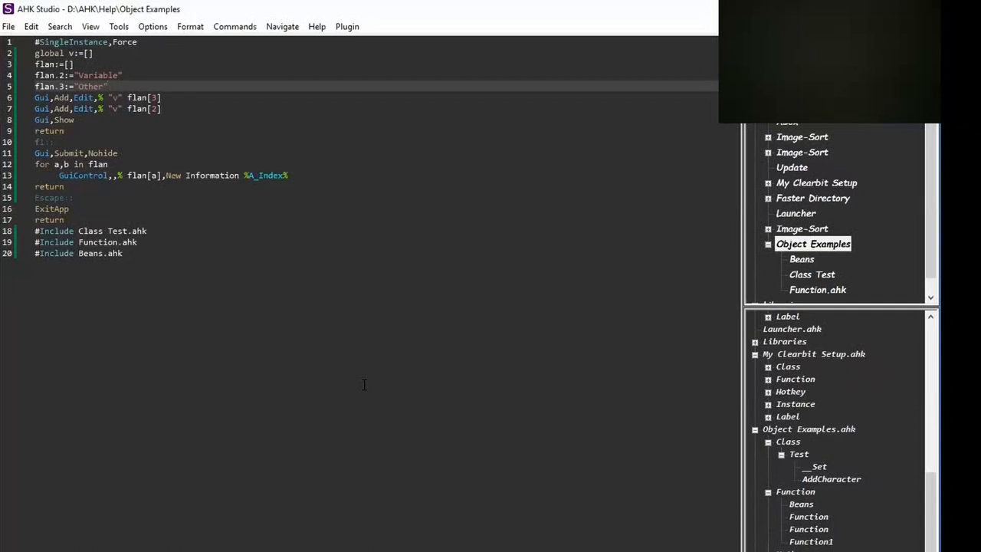
Delete the flan.2 and flan.3 lines, then make the edit-control lines flan[1] and a duplicated flan[2]
key("Home")
key("shift+Up")
key("shift+Down")
key("shift+Down")
key("Delete")
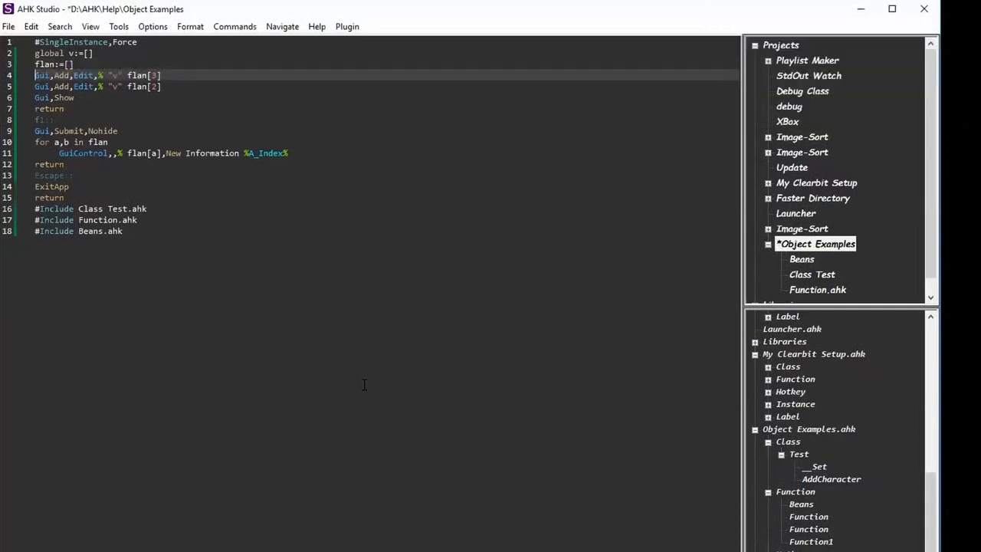
key("Return")
key("Down")
key("End")
key("BackSpace")
key("BackSpace")
type("1]")
key("ctrl+d")
key("BackSpace")
key("BackSpace")
type("2]")
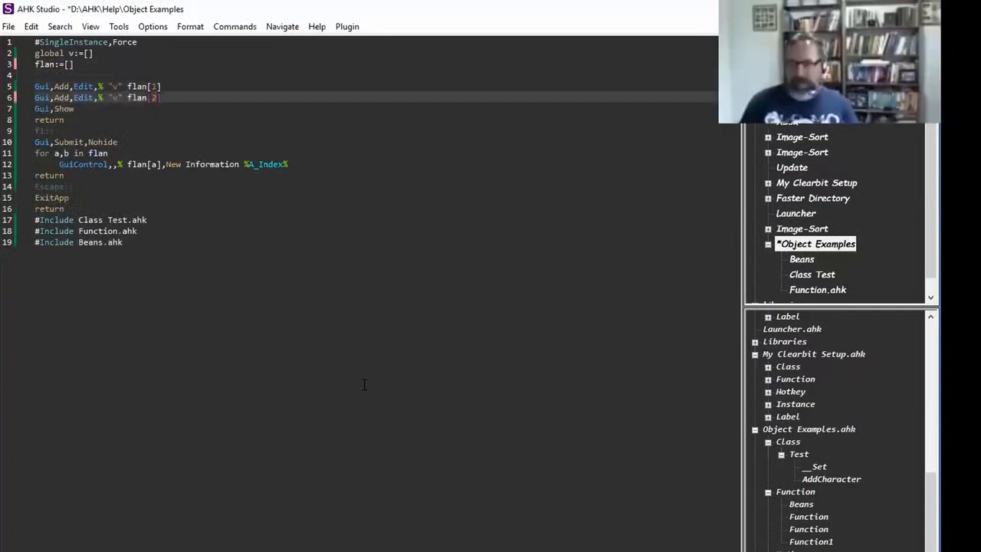
Fix the flan:=[] line and block-comment the two Gui,Add,Edit lines with /* */
key("Up")
key("Up")
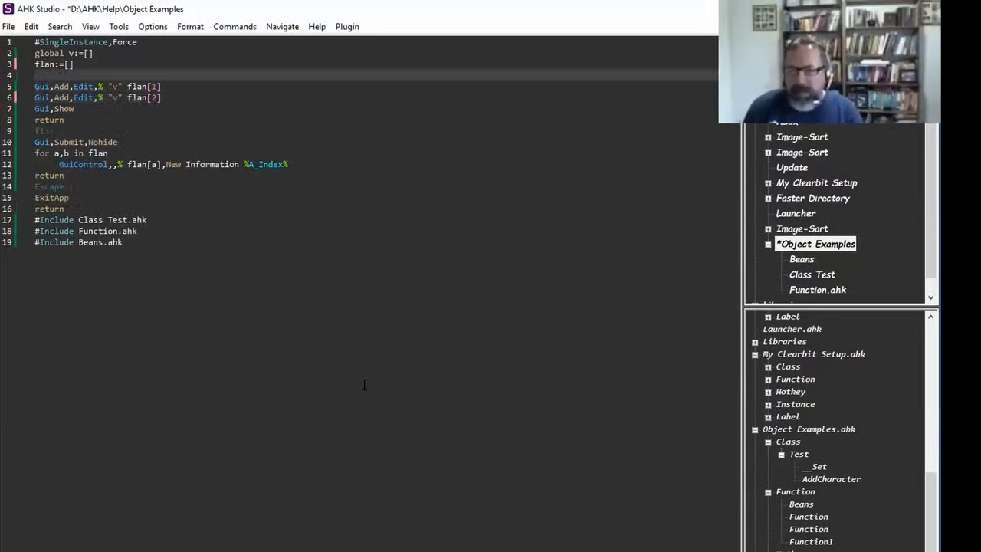
type("flan")
key("Escape")
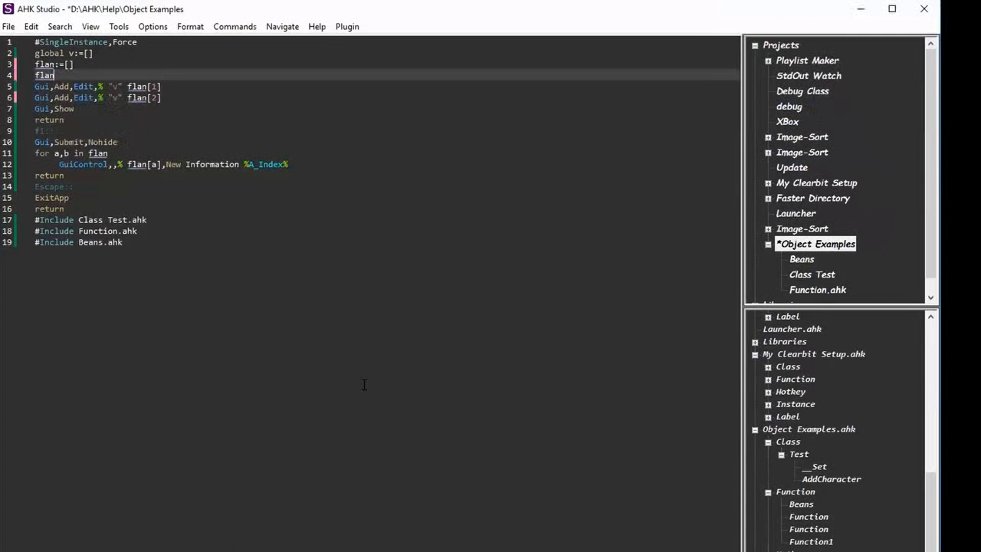
key("BackSpace")
key("BackSpace")
key("BackSpace")
key("BackSpace")
key("BackSpace")
type("[\"")
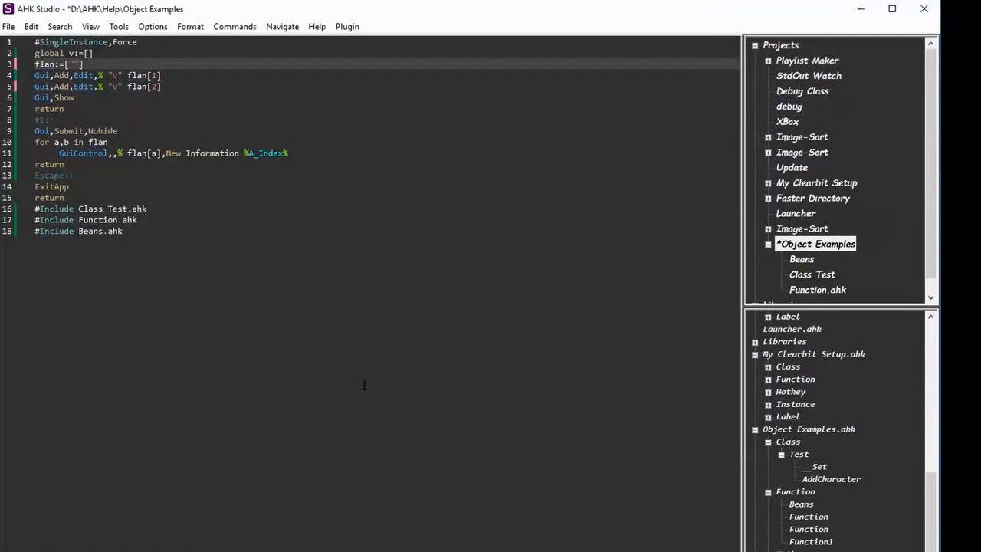
key("BackSpace")
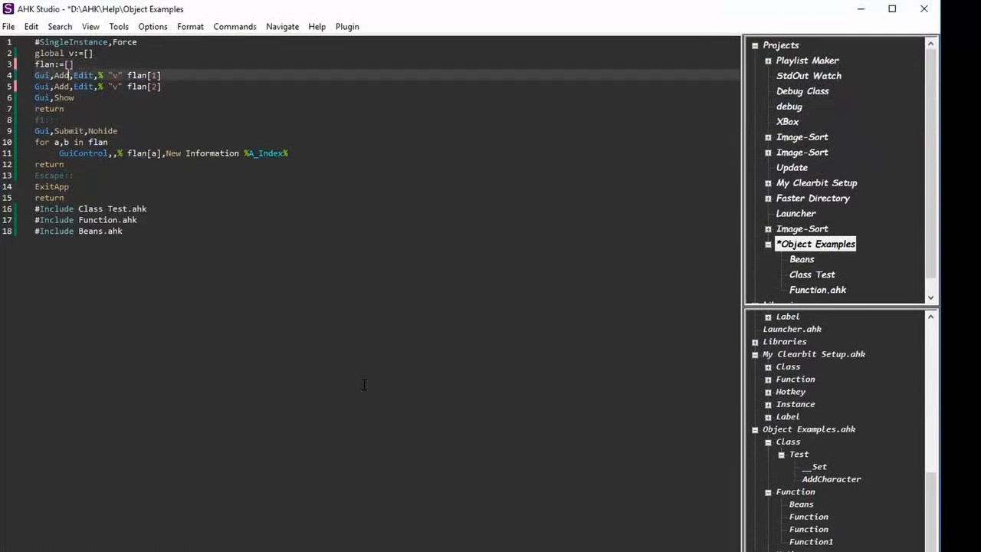
key("shift+Down")
key("shift+Down")
key("ctrl+shift+k")
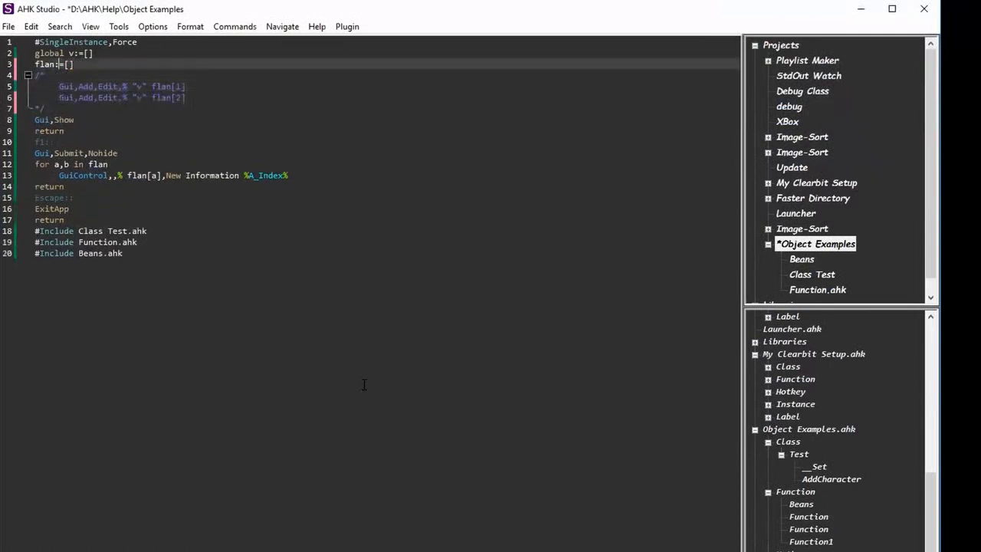
key("BackSpace")
key("BackSpace")
Replace line 3 with gui:={"Button,x50 y50,MyButton"} and start a for a,b in gui loop with a Gui, line
key("shift+Home")
key("BackSpace")
type("gui")
type(":=")
type("[]")
type("{")
type("\"button,")
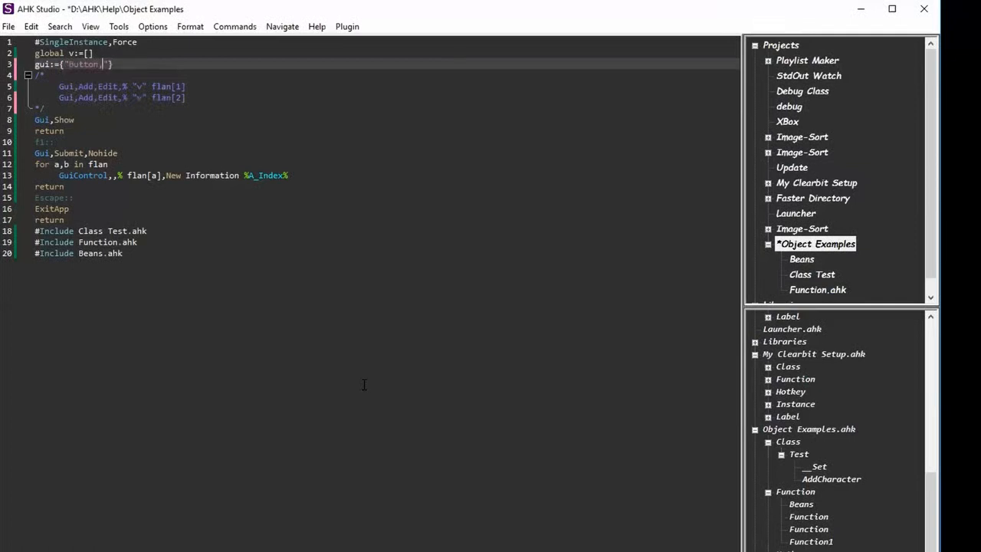
type("x50 y50")
type(",MyButton")
key("End")
key("Return")
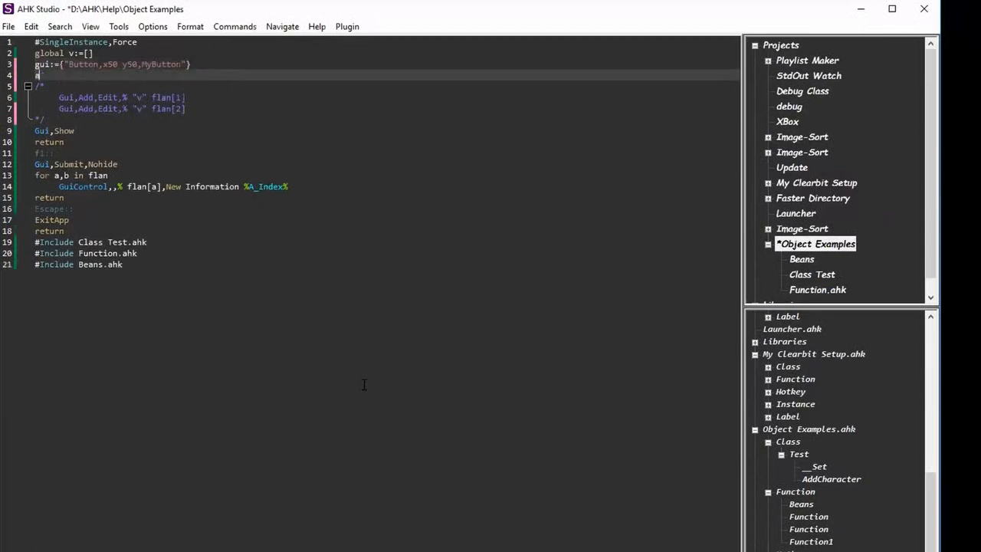
type("abort")
key("BackSpace")
key("BackSpace")
key("BackSpace")
type("for a,b in gui")
key("Return")
type("Gui,")
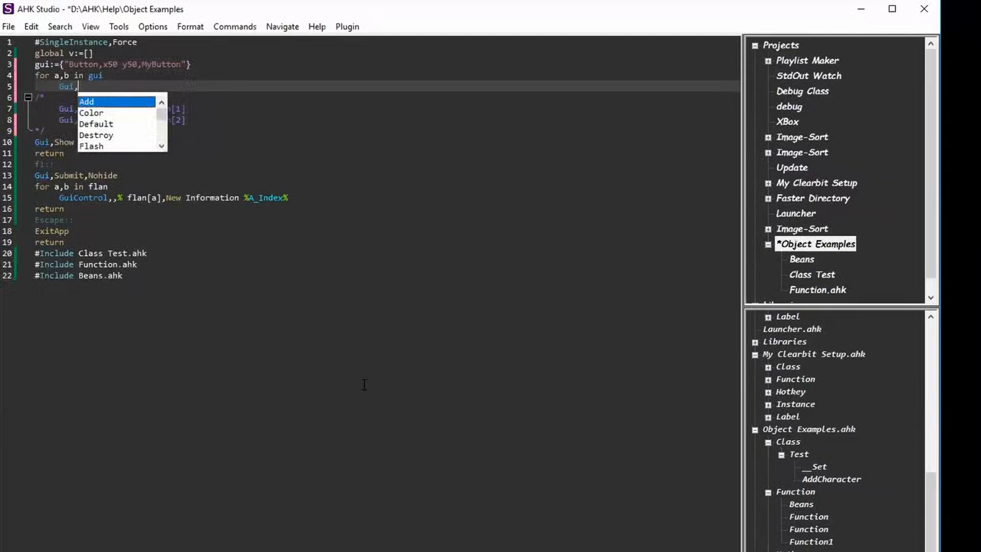
Add an obj:=StrSplit(...) line as the first statement inside the for-loop braces
key("Escape")
key("Up")
key("End")
key("Return")
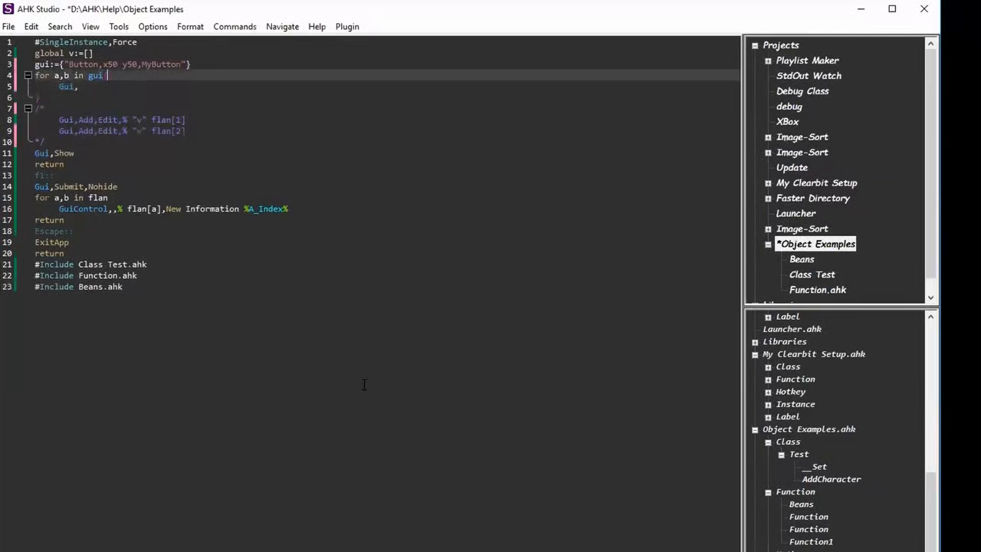
key("Return")
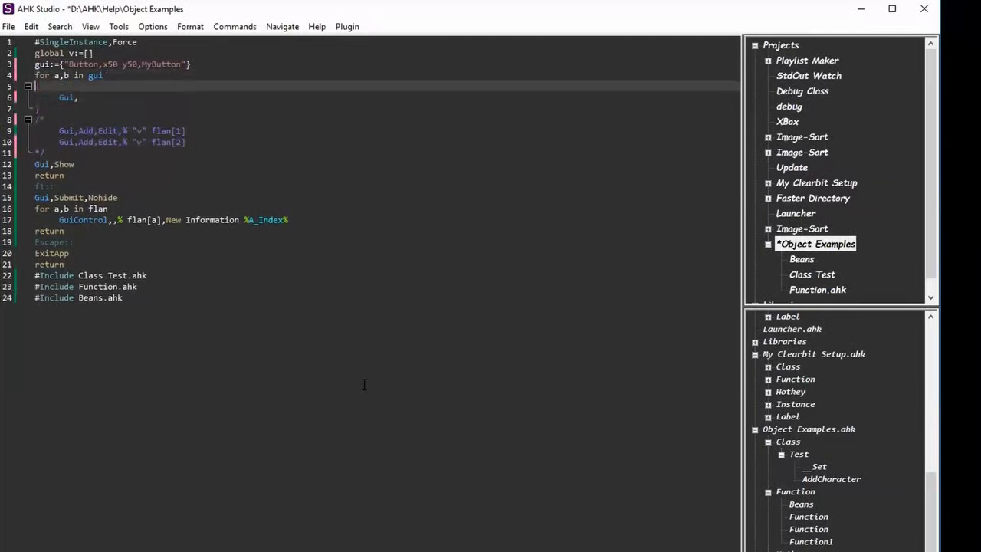
key("BackSpace")
type("{")
key("Return")
type("obj:=strs")
key("Return")
type("(")
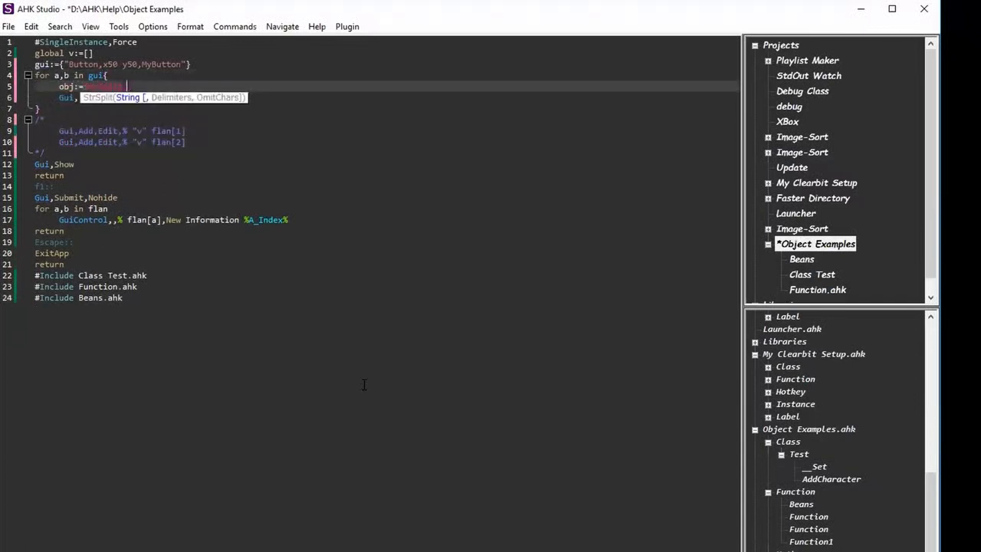
type("b,\",\"")
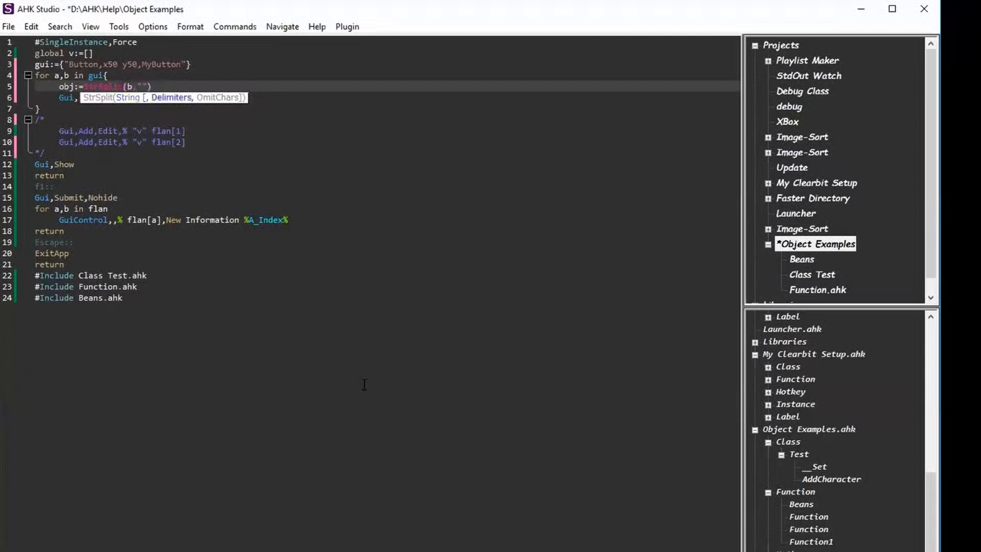
type(")")
Tidy the Gui,Add line in the loop, save and run, hitting a Missing key error
key("Down")
type("%")
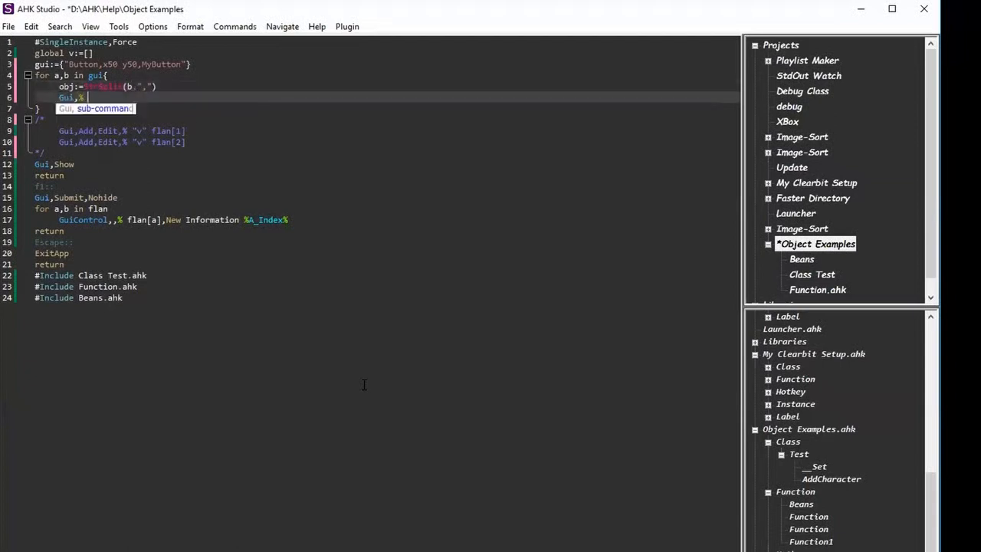
key("BackSpace")
key("BackSpace")
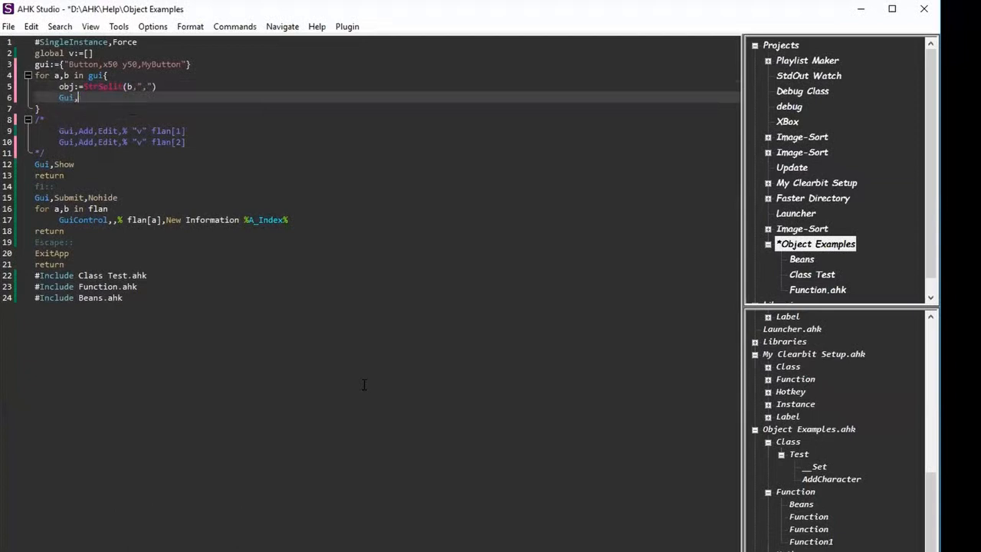
type("a")
type("dd")
key("Tab")
type(",")
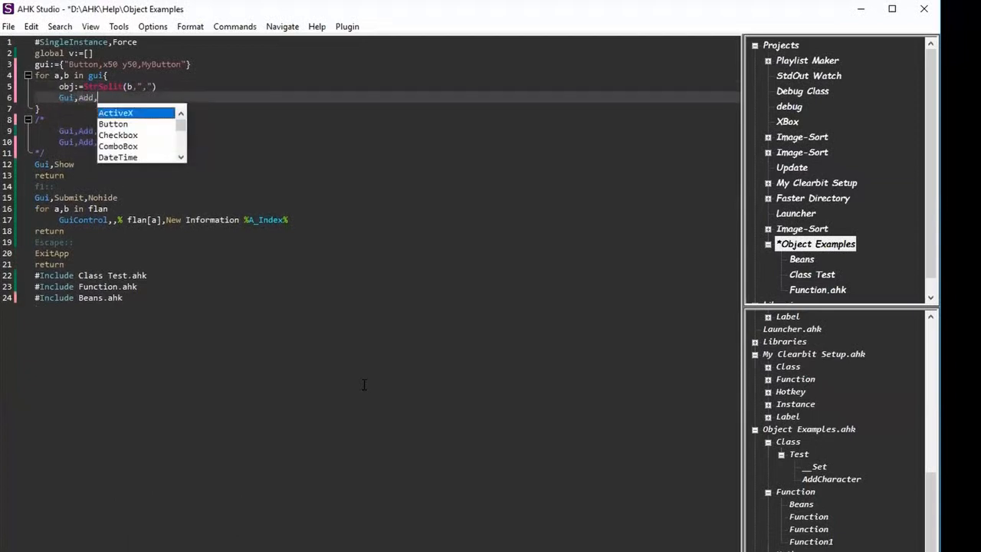
type("% b.1,% b.")
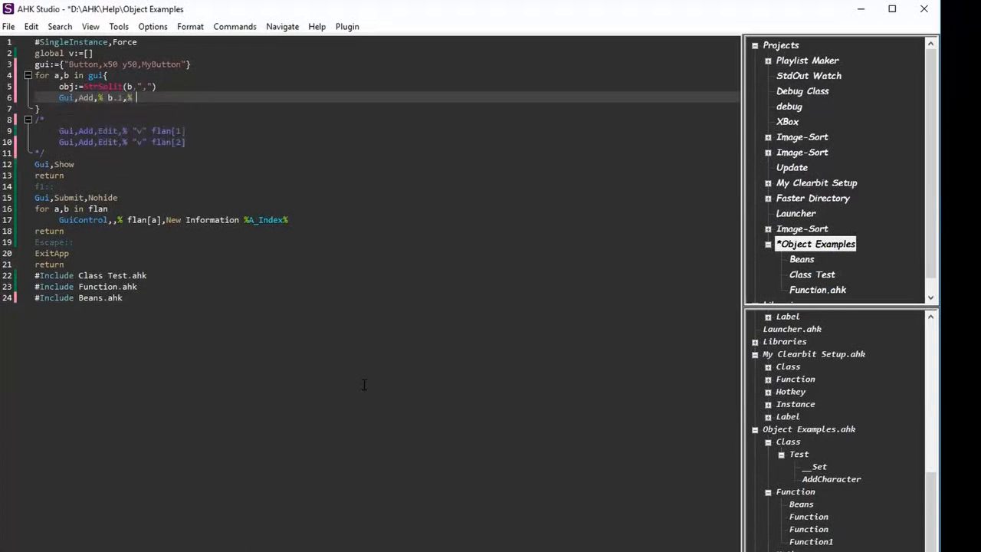
type("2,% b.")
type("3")
key("ctrl+s")
key("F5")
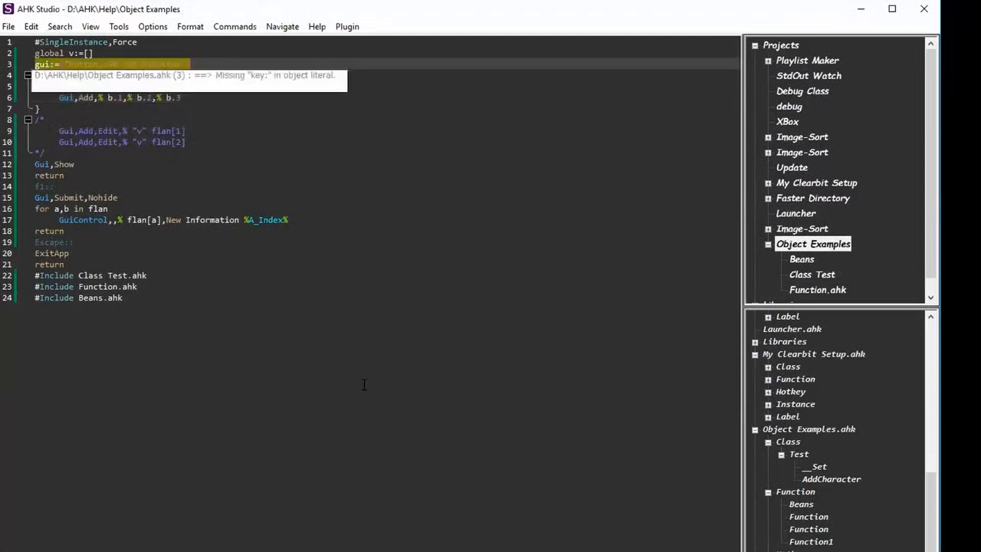
key("Escape")
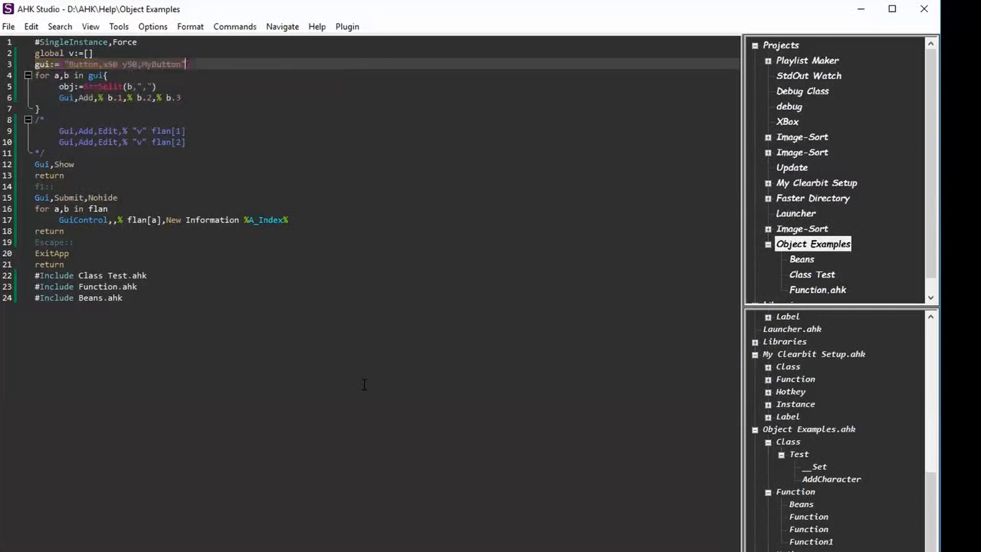
Inspect the gui string on line 3, undo the change and rerun, still getting an error
key("ctrl+Left")
key("ctrl+Left")
key("ctrl+Left")
type("[")
key("shift+End")
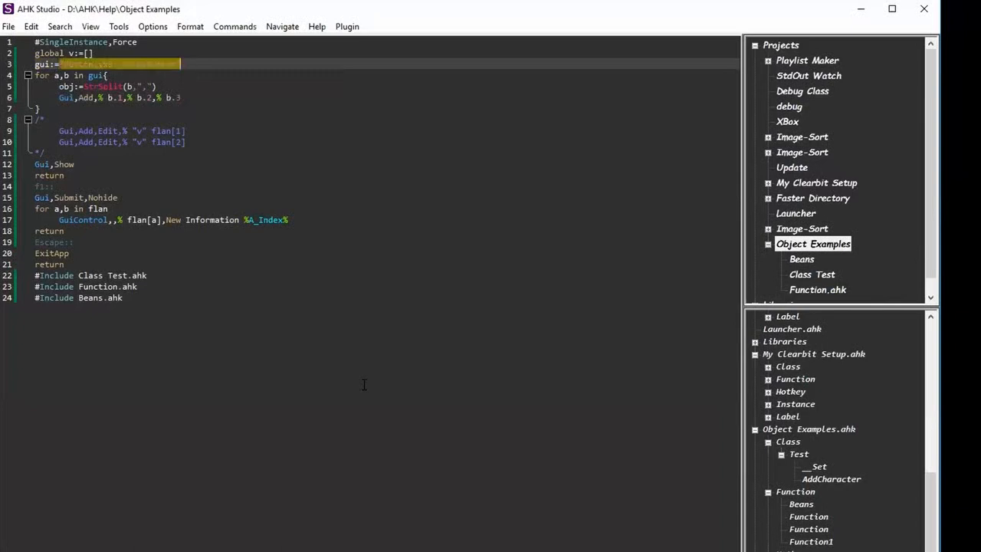
key("ctrl+z")
key("ctrl+z")
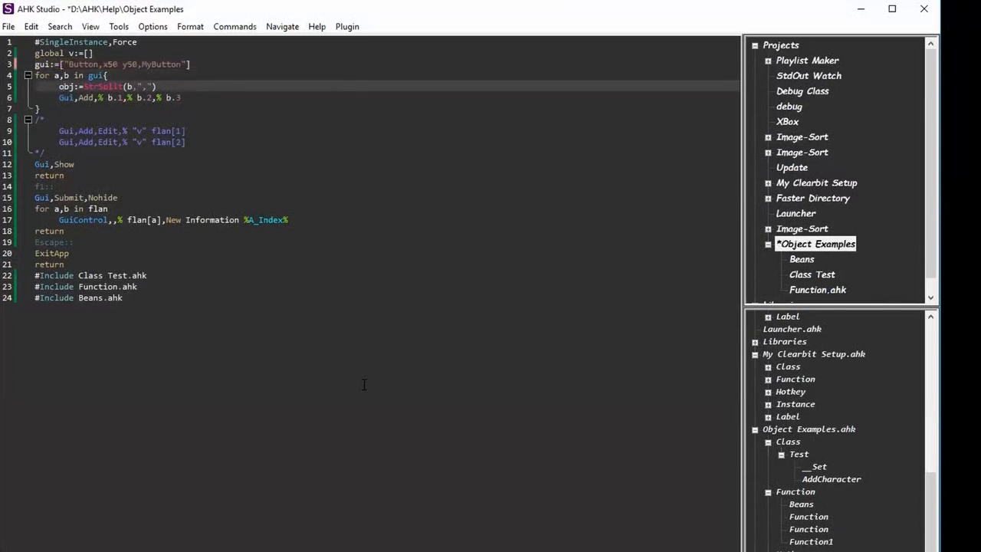
key("alt+r")
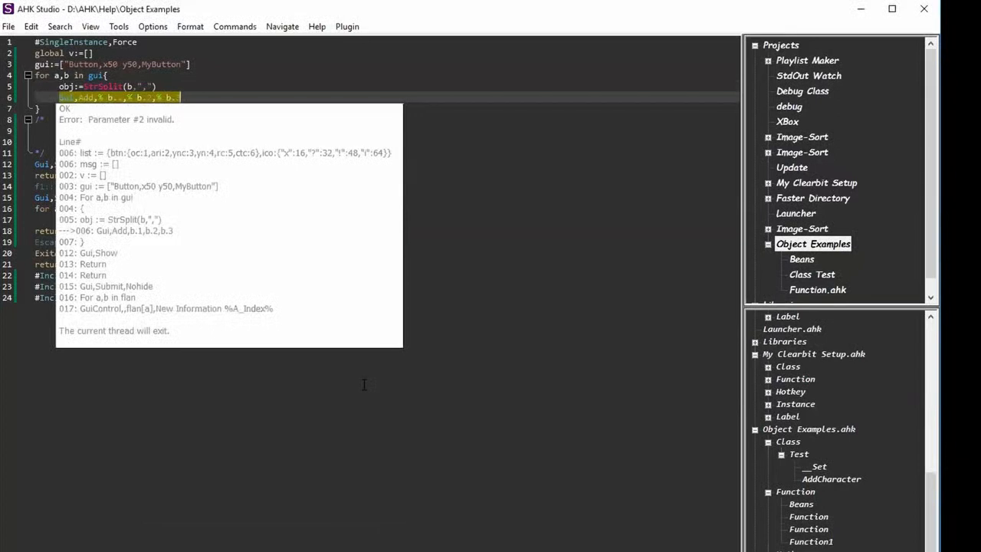
key("Escape")
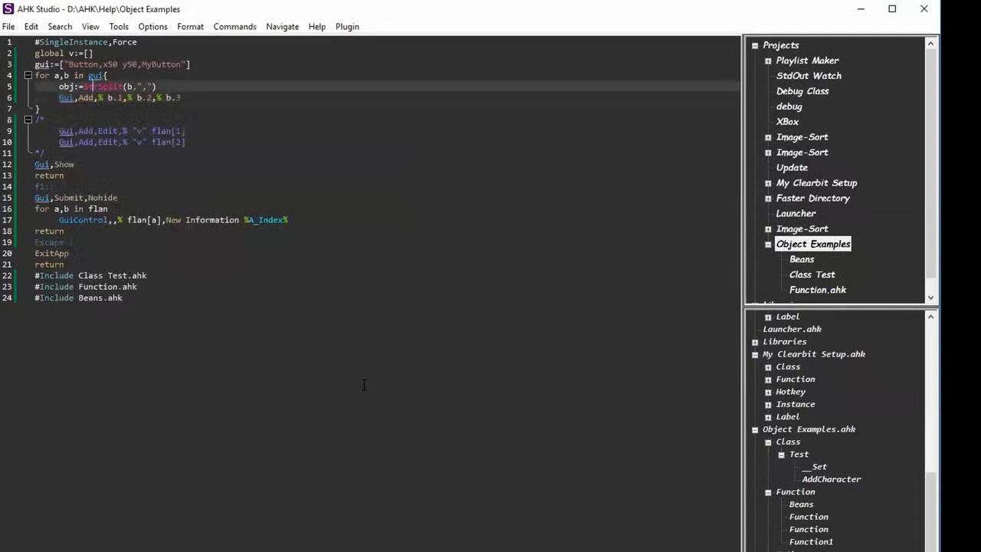
Add an m(b.1) debug line below StrSplit and run, getting an empty message box
key("Up")
key("Up")
key("Up")
key("Down")
key("Down")
key("End")
key("Return")
type("m b.1")
key("ctrl+s")
key("alt+r")
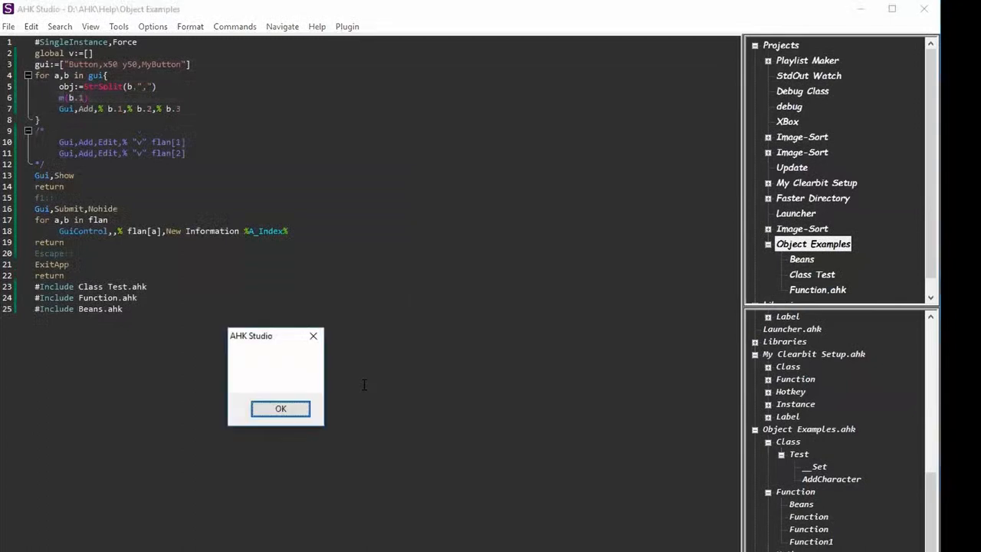
key("Return")
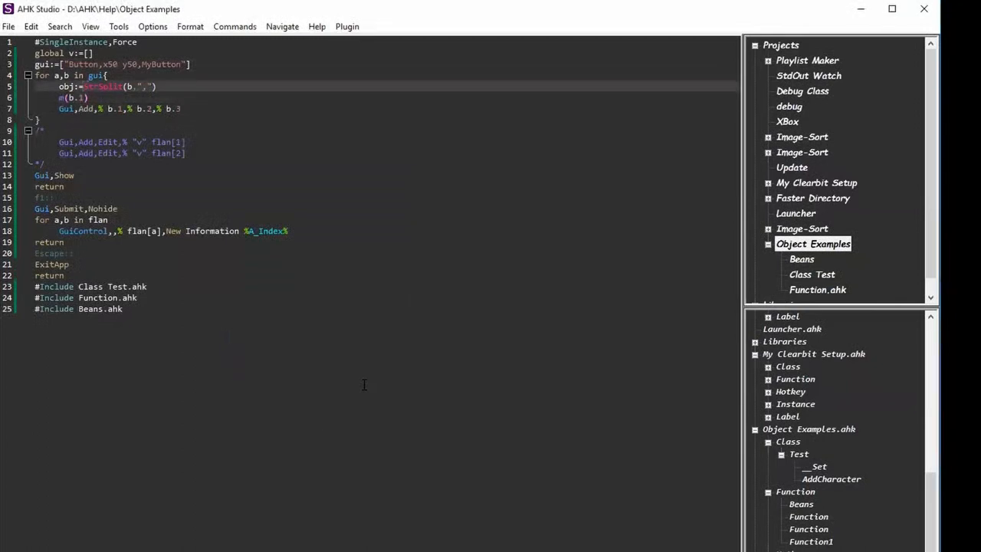
Delete the m(b.1) debug line
key("Right")
key("Left")
key("Down")
key("ctrl+shift+d")
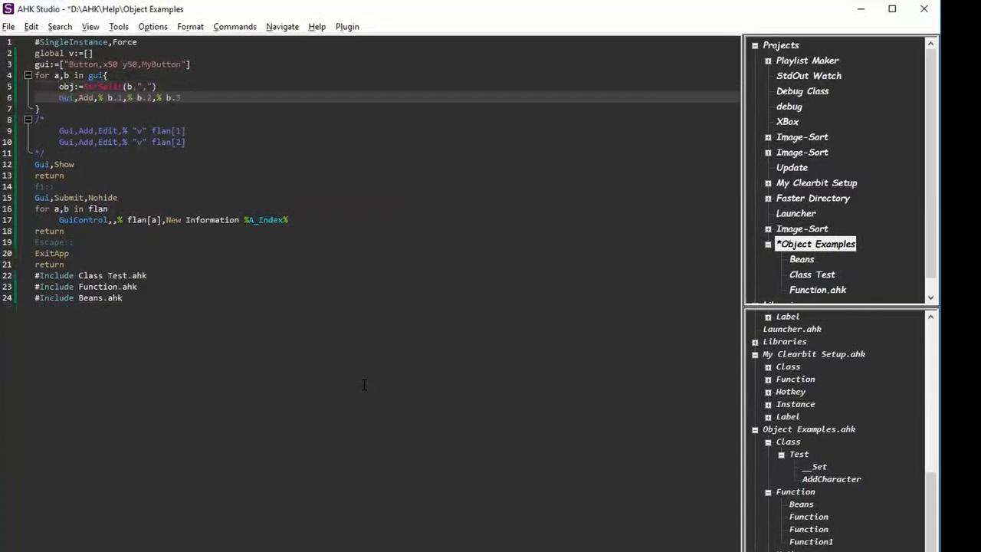
Replace b.1/b.2/b.3 with obj.1/obj.2/obj.3 in Gui,Add, save and run to show MyButton
key("Right")
key("Right")
key("Right")
key("Right")
key("shift+Right")
type("obj")
key("Escape")
key("Right")
key("Right")
key("Right")
key("shift+Right")
type("obj")
key("Escape")
key("Right")
key("Right")
key("Right")
key("shift+Right")
type("obj")
key("Escape")
key("ctrl+s")
key("alt+r")
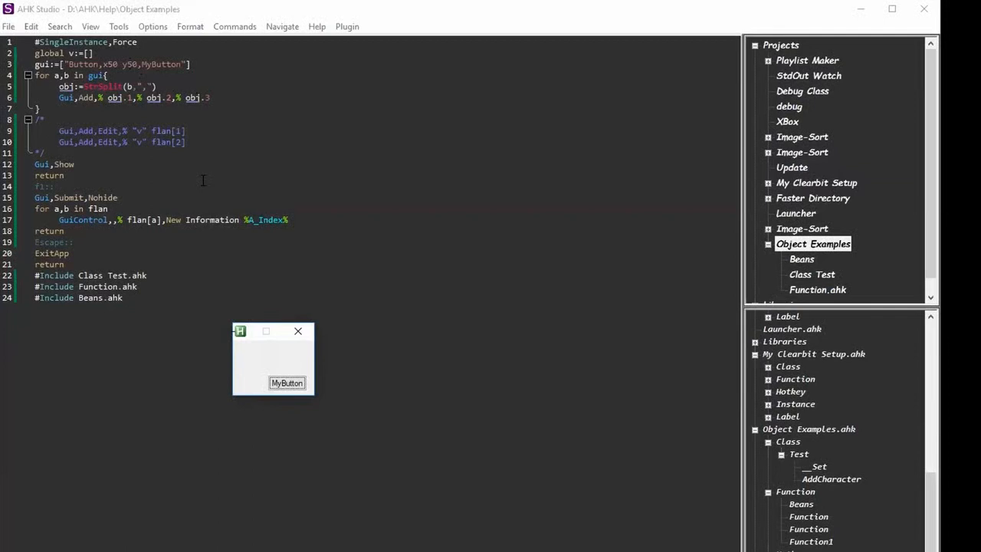
Close the MyButton window and remove the stray v after y50 on line 3
key("Escape")
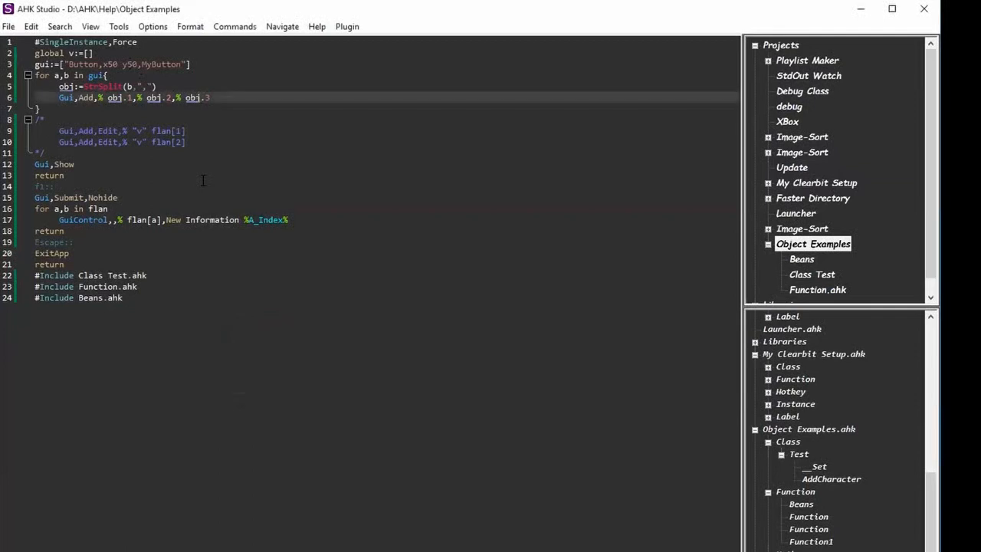
key("Up")
key("Up")
key("Up")
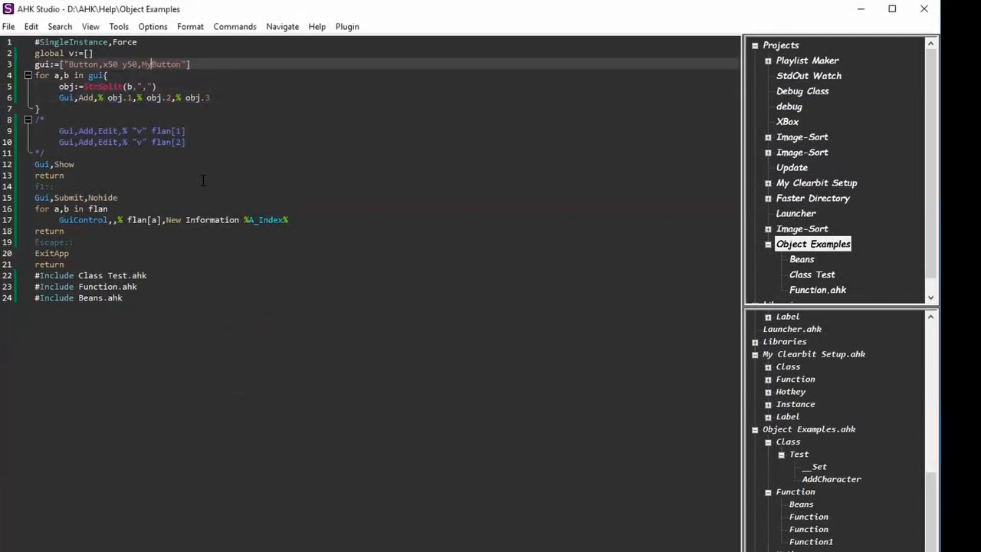
type("g")
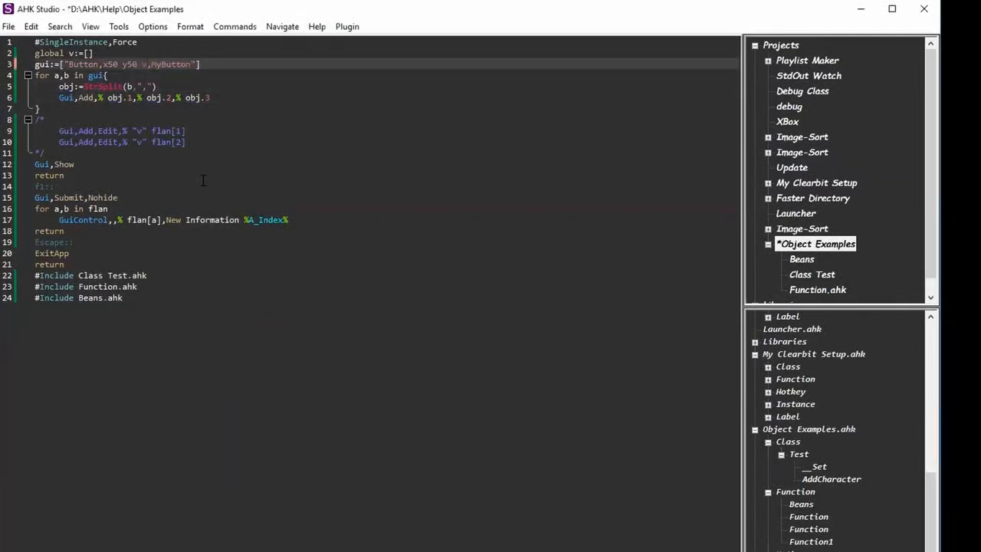
key("Right")
key("Right")
key("Right")
key("Right")
key("BackSpace")
Add a second array entry "Button,x20 y50,MyOtherButton" and run to show it
key("End")
key("BackSpace")
key("Return")
key("Tab")
type(",")
type("\"Button")
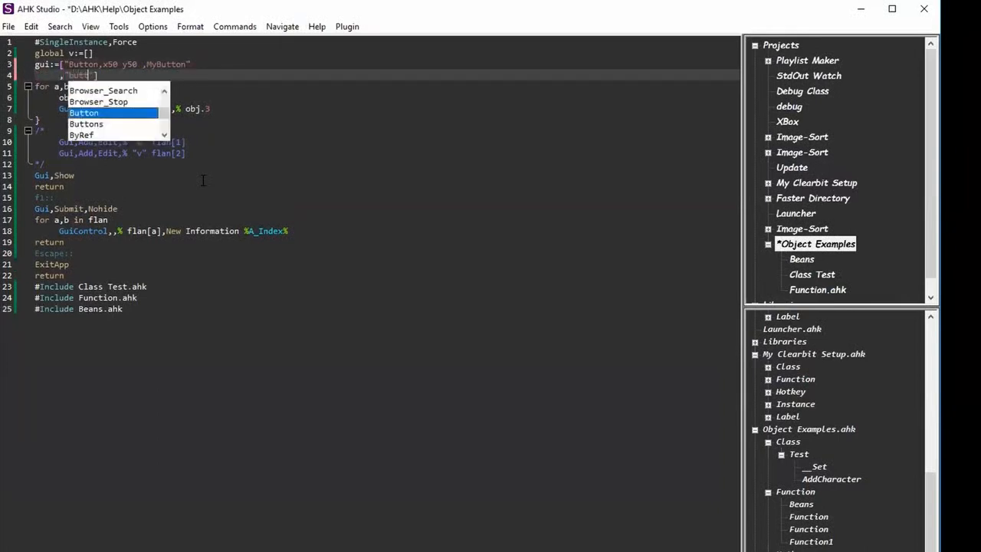
key("Return")
type(",")
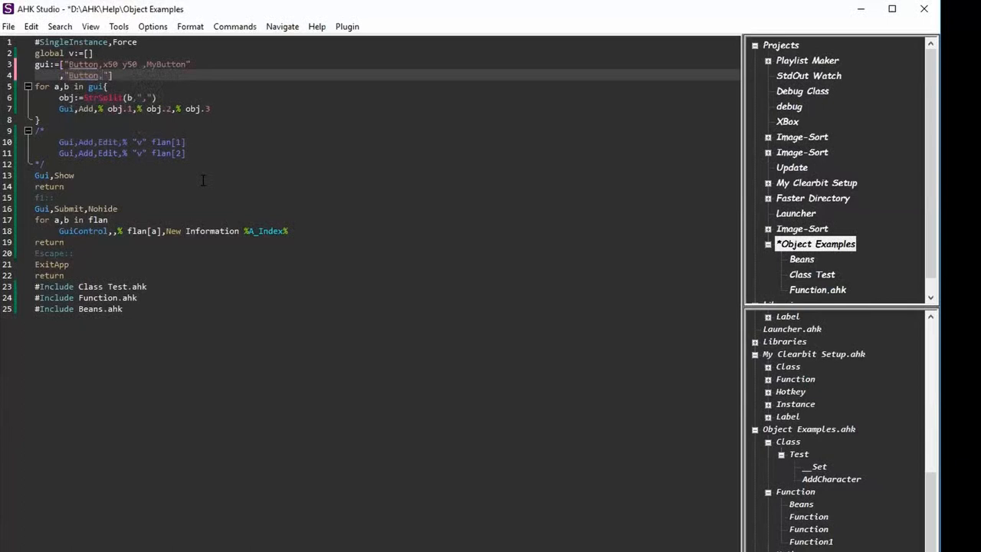
type("x20,")
type("y50 ")
type(",My")
type("Te")
key("BackSpace")
key("BackSpace")
type("Other")
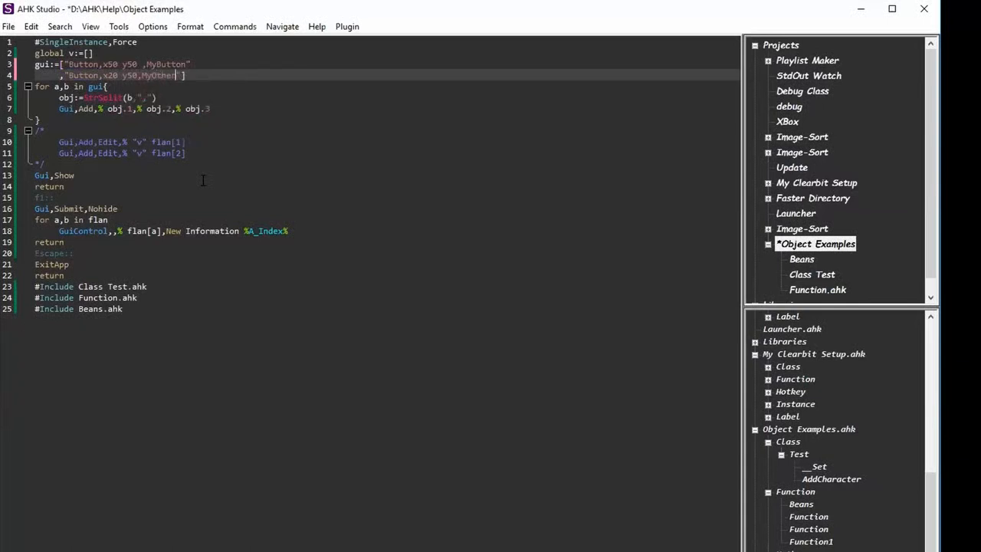
type("Button")
key("alt+r")
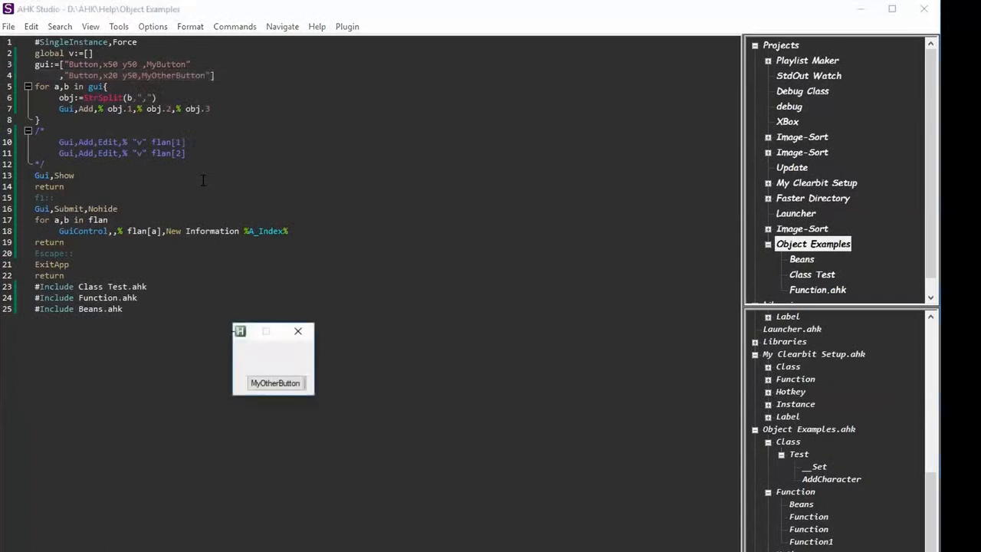
key("Escape")
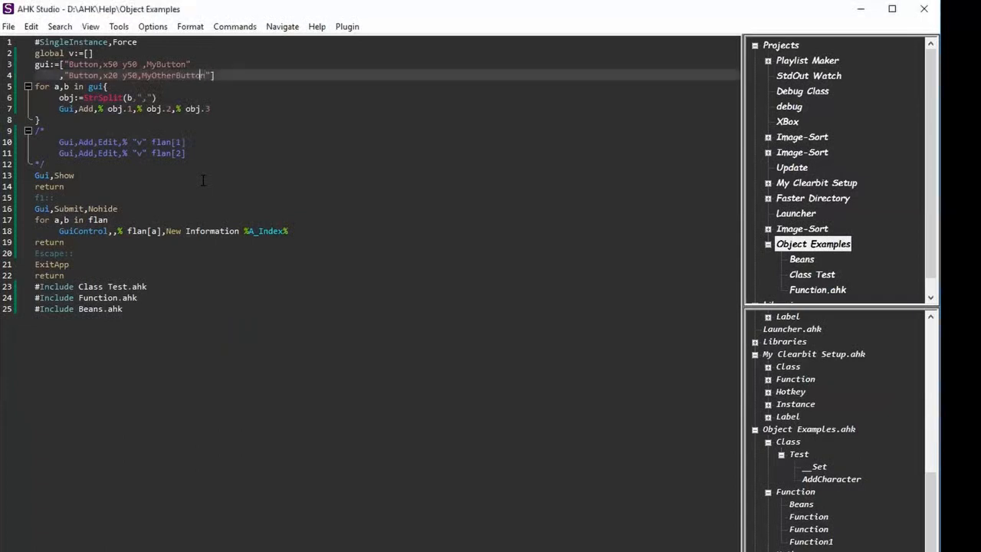
Change the second button's y50 to y10 and rerun showing both buttons
key("ctrl+Left")
key("ctrl+Left")
key("ctrl+Left")
key("Delete")
type("1")
key("alt+r")
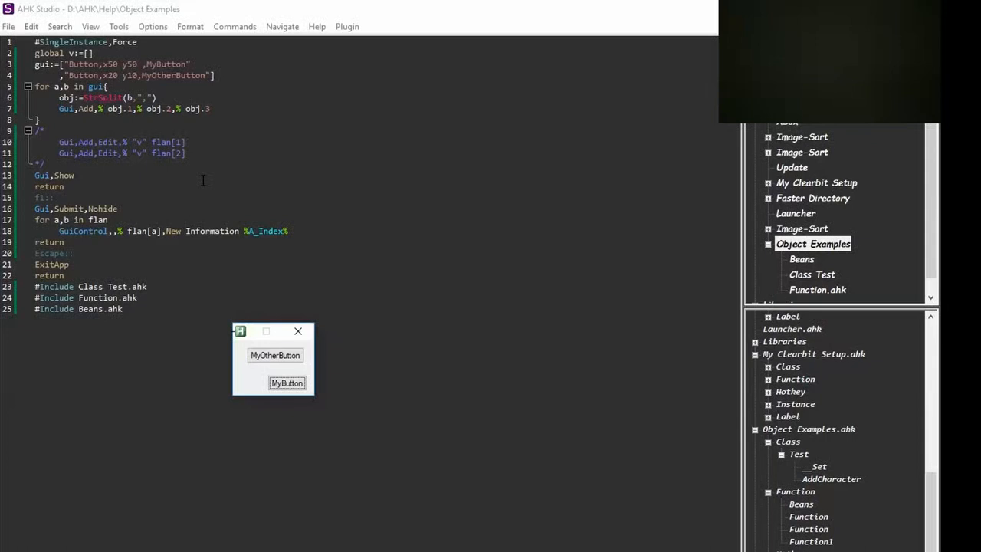
Delete the gui array and for loop, then uncomment the two Edit lines
key("Escape")
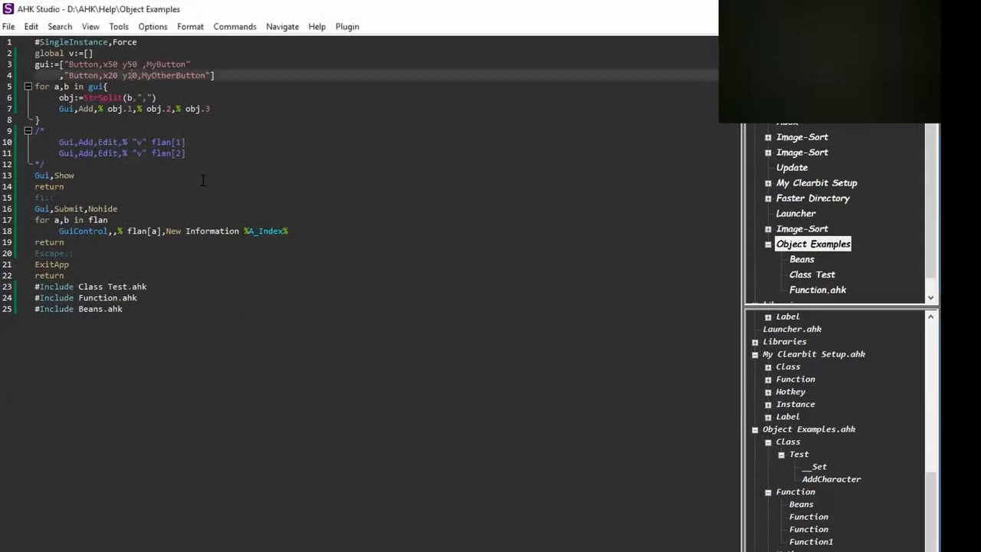
key("shift+Up")
key("shift+Up")
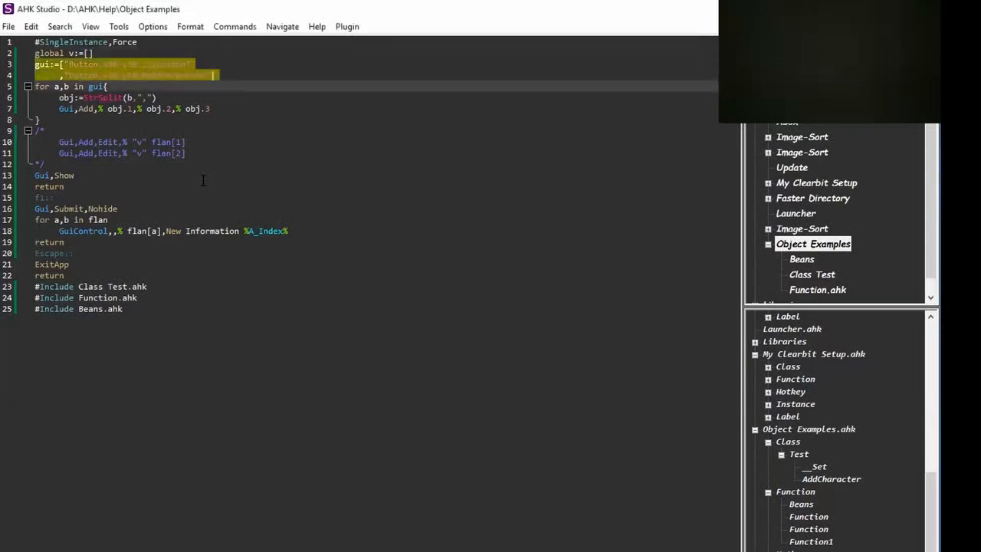
key("shift+Down")
key("shift+Down")
key("shift+Down")
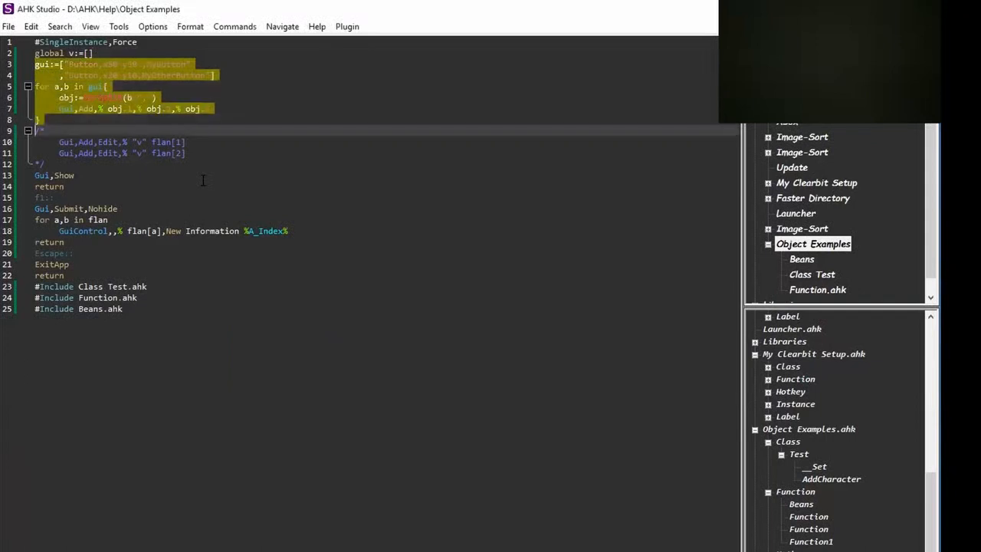
key("Delete")
key("Delete")
key("ctrl+q")
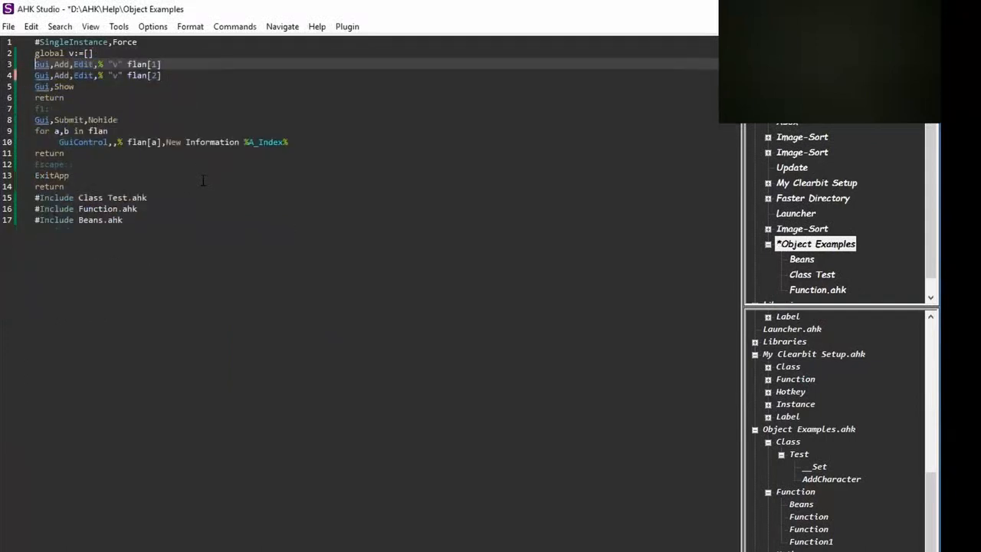
Define flan:={1:"Test",2:"Things"} above the Edit lines and run showing two edits
key("Return")
key("Up")
type("flan")
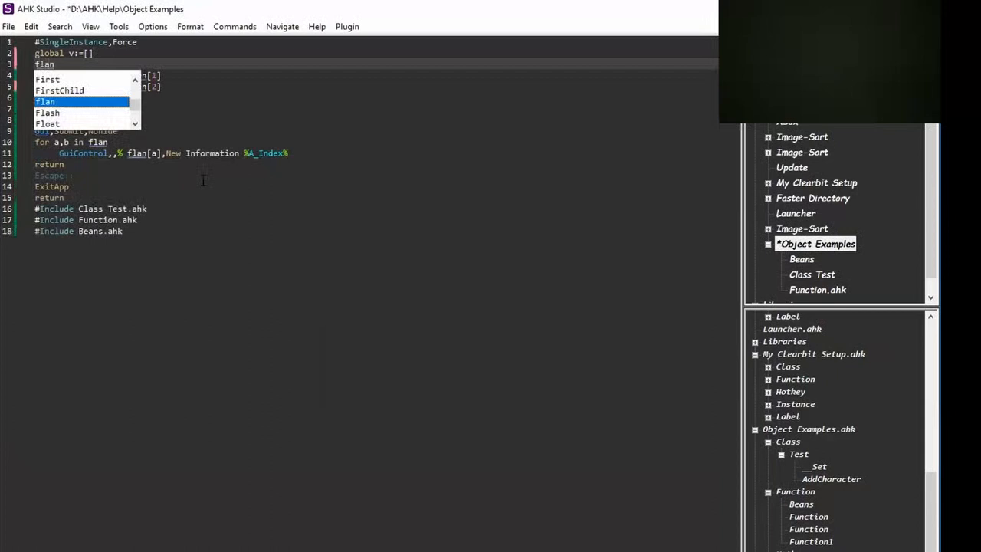
type(":= ")
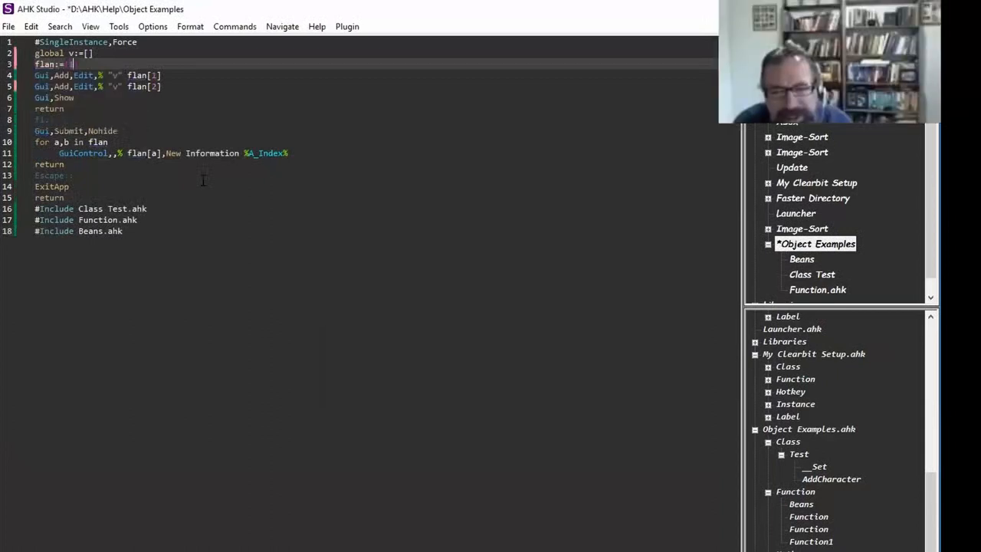
type("{1:\"Test")
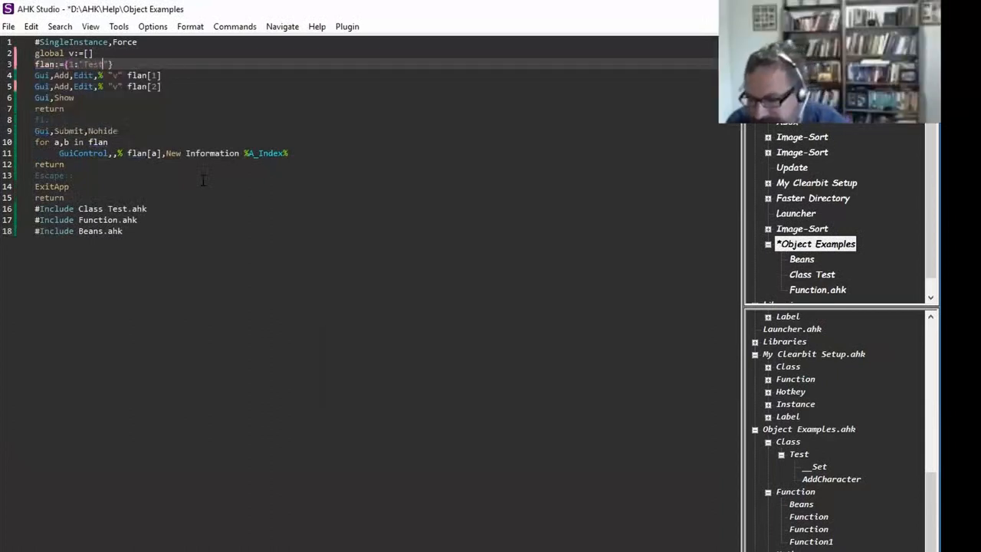
type("\",2:\"")
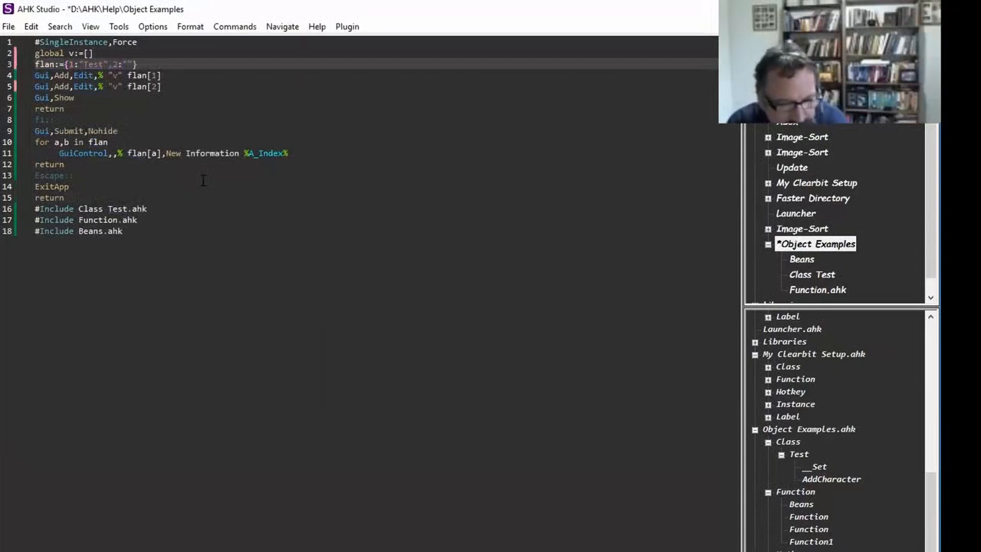
type("Things")
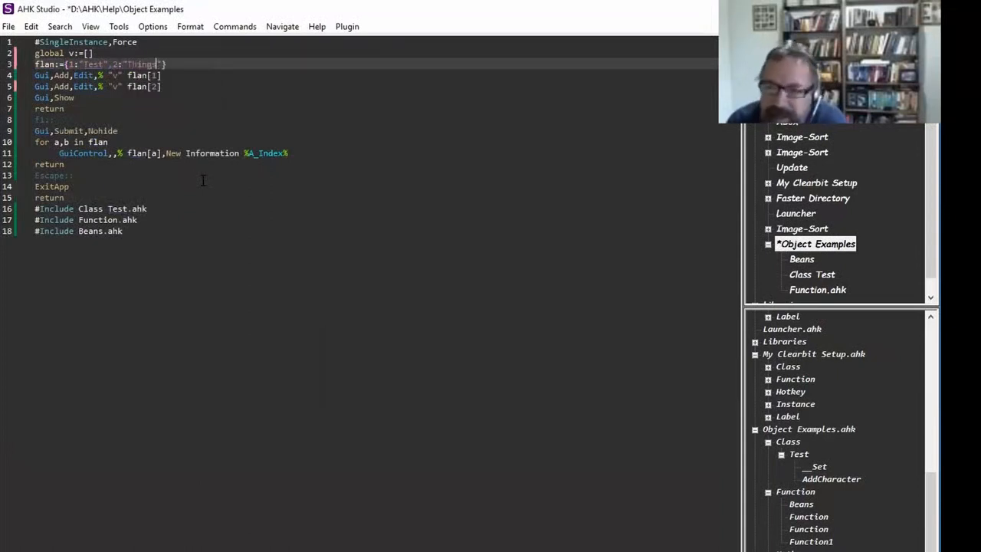
key("alt+r")
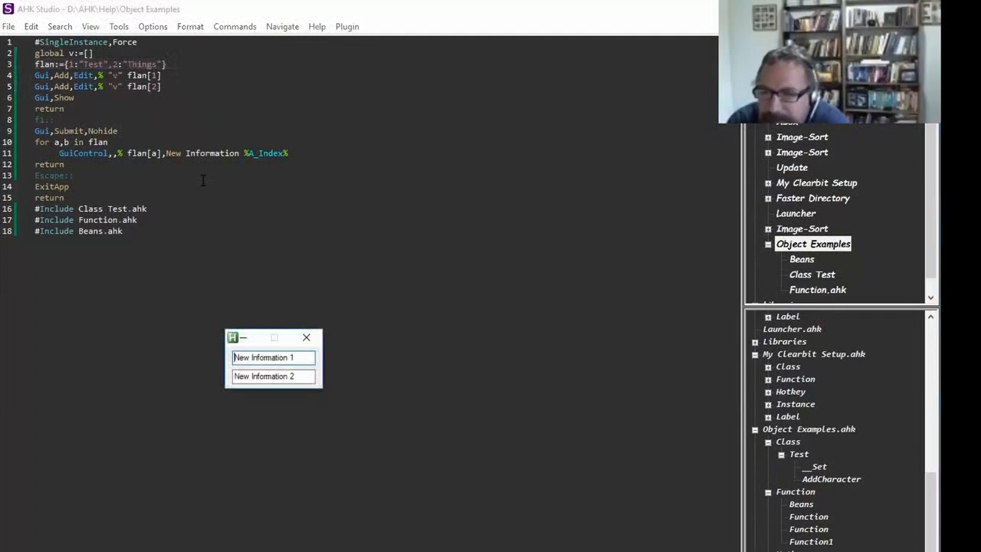
key("Escape")
Move the flan[1] Edit line below flan[2], run the script, then close the test window
key("Down")
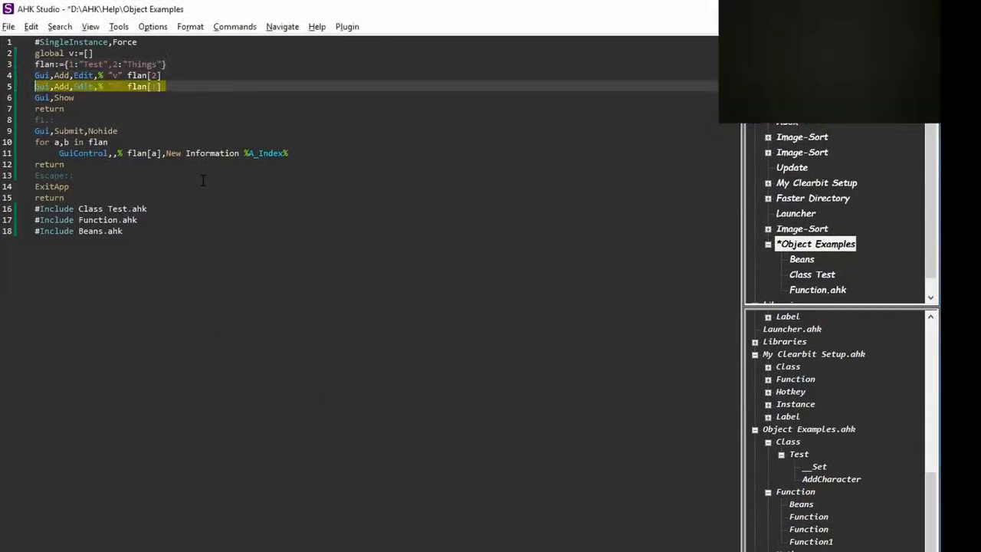
key("alt+r")
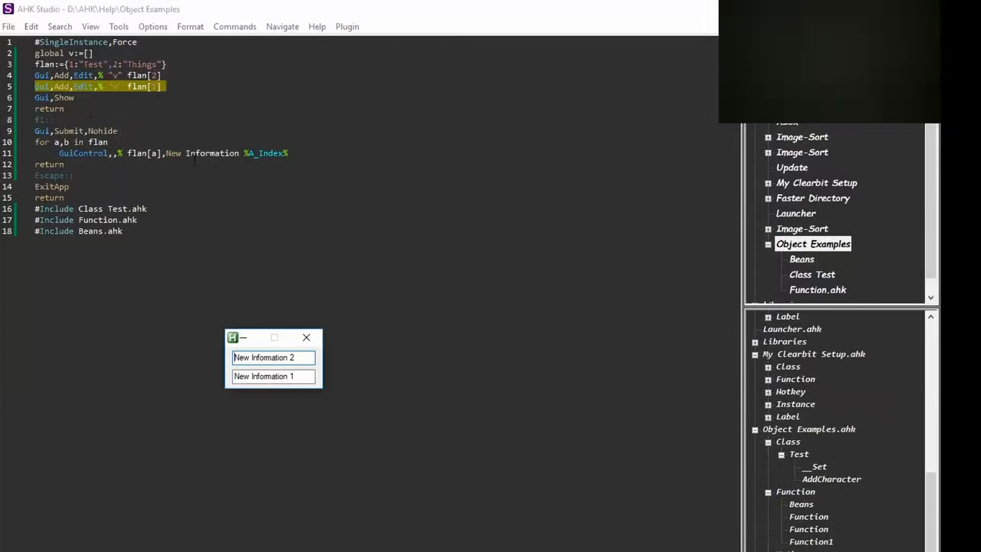
key("Escape")
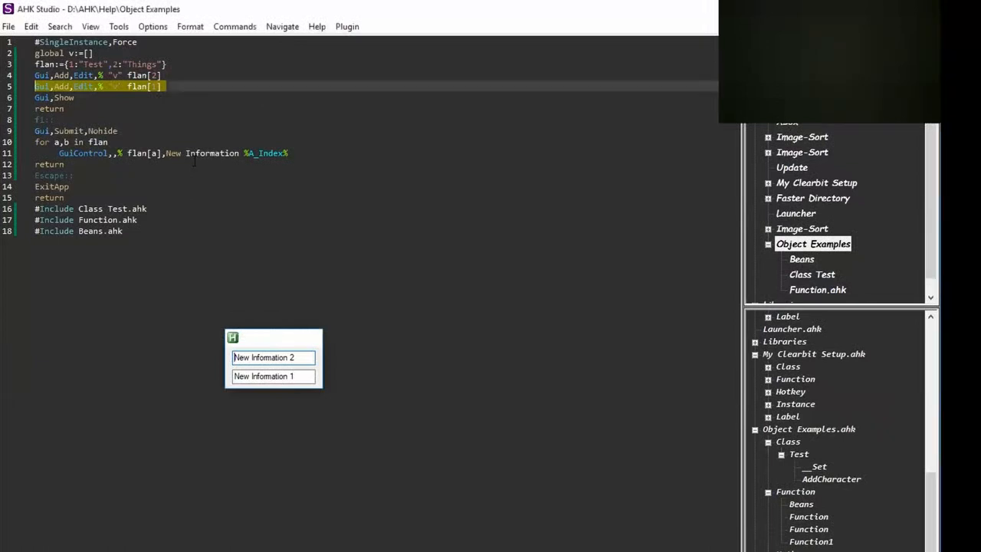
key("Home")
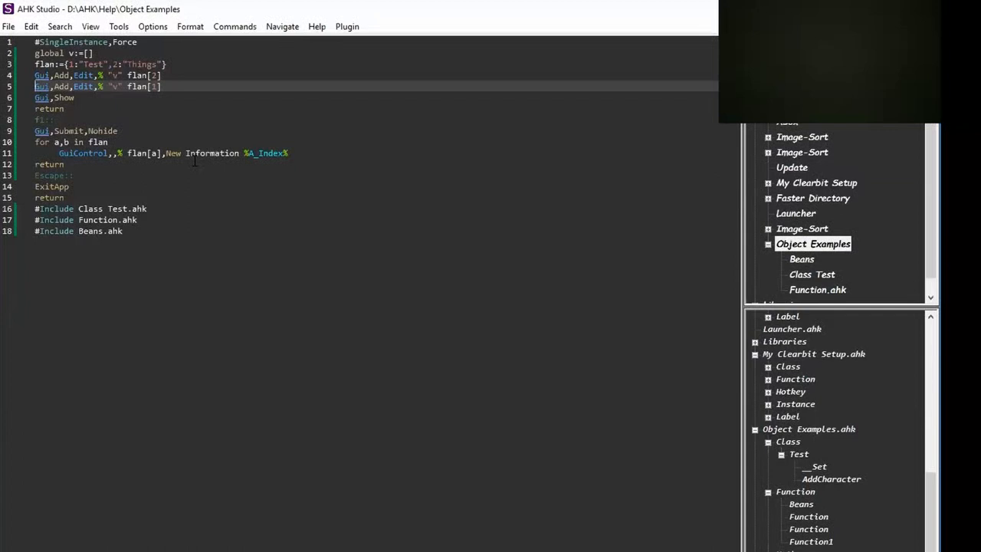
Browse Previous Scripts filtered by 'my' without opening any, then bring up the Ctrl+N project search
key("alt+f")
key("p")
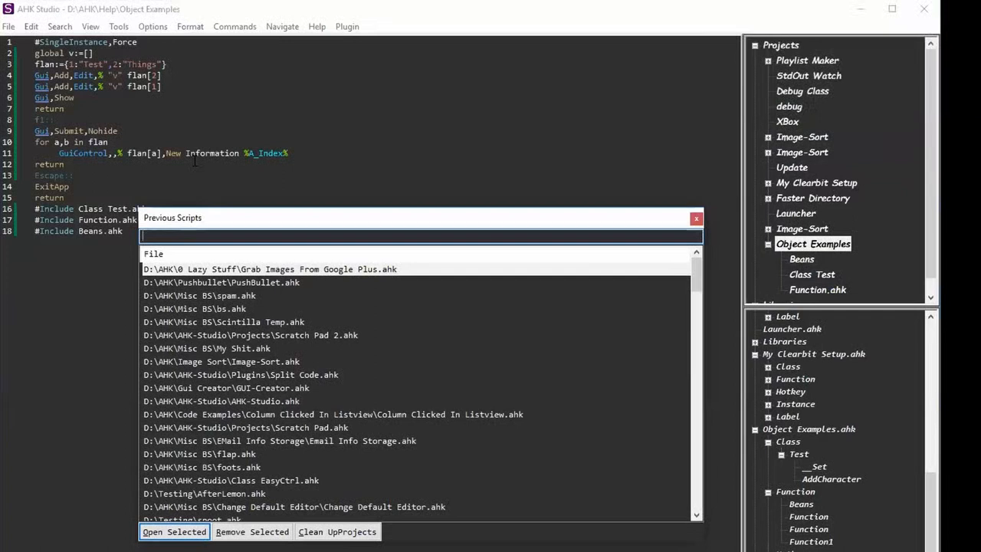
type("my")
key("Down")
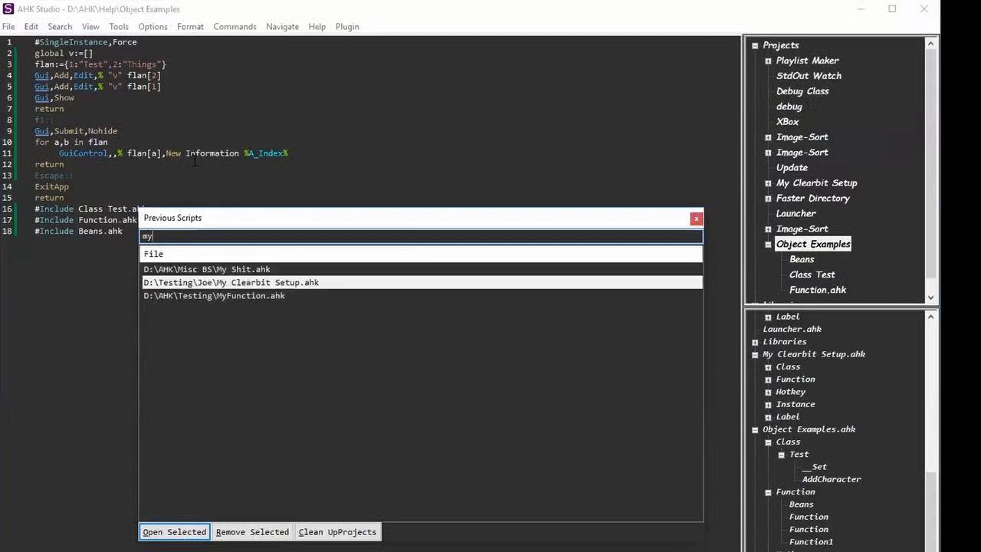
key("Down")
key("Up")
key("Up")
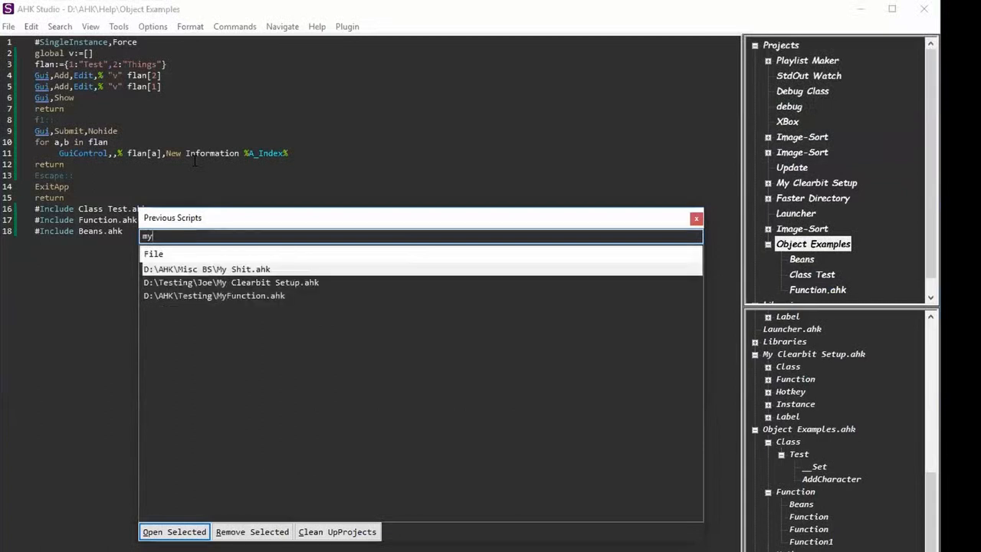
key("Escape")
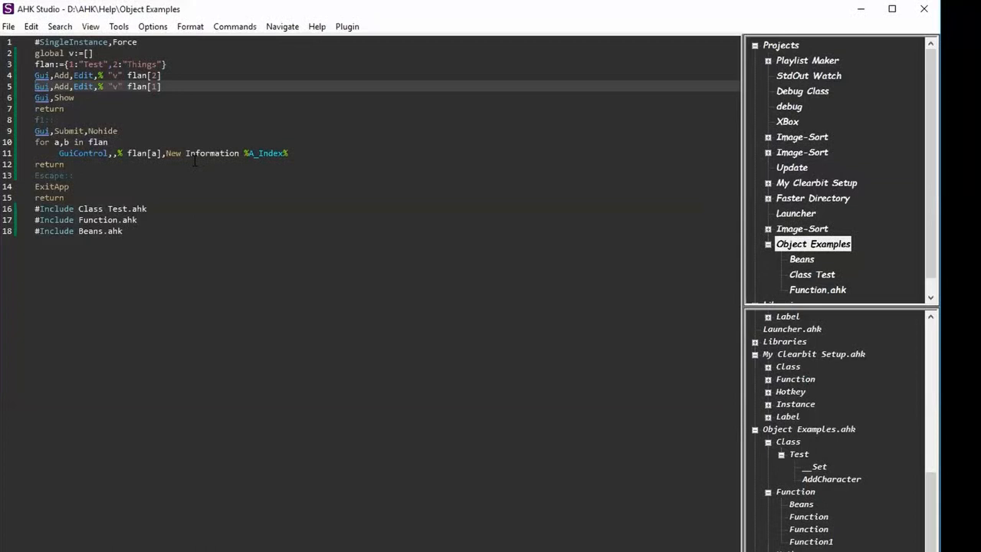
key("ctrl+n")
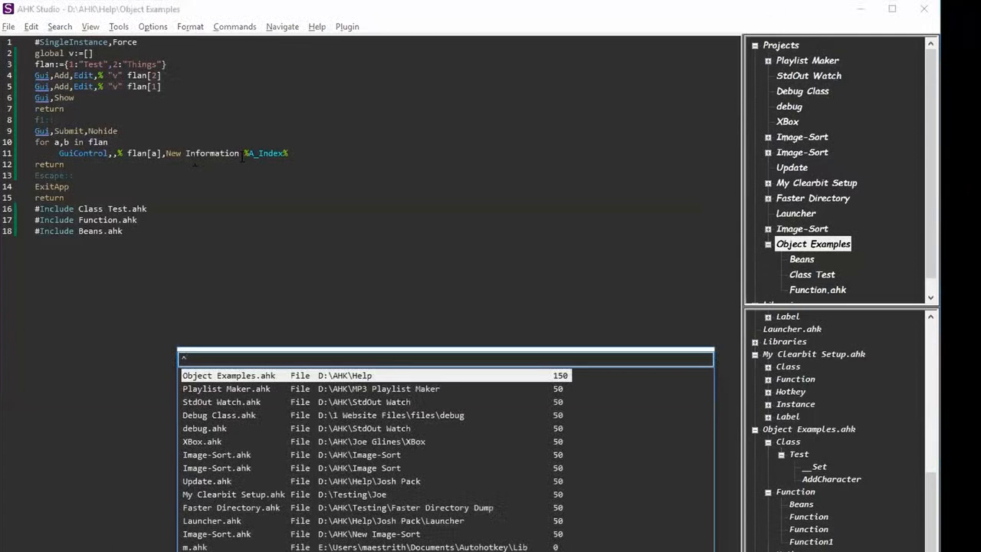
type("xbox")
key("Return")
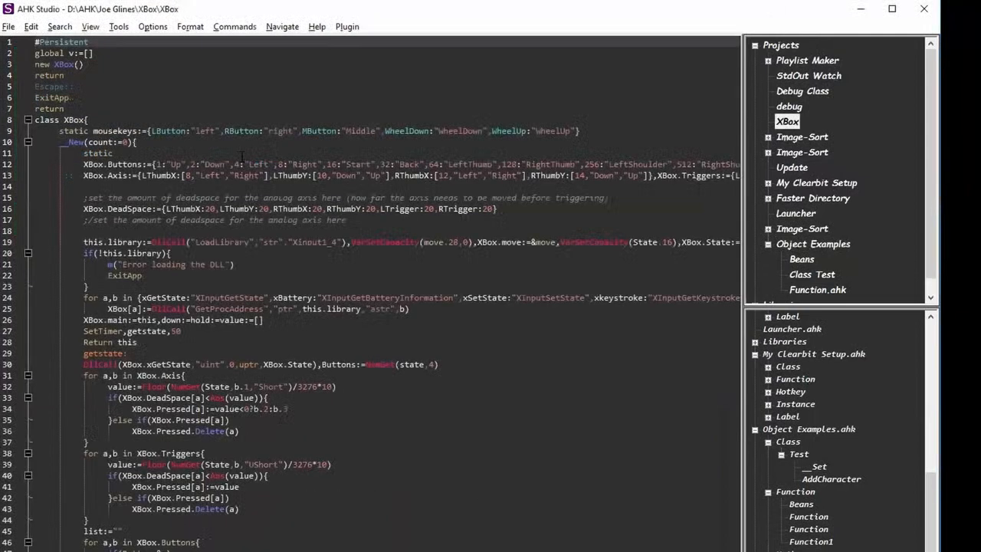
key("ctrl+End")
key("ctrl+Home")
key("alt+Left")
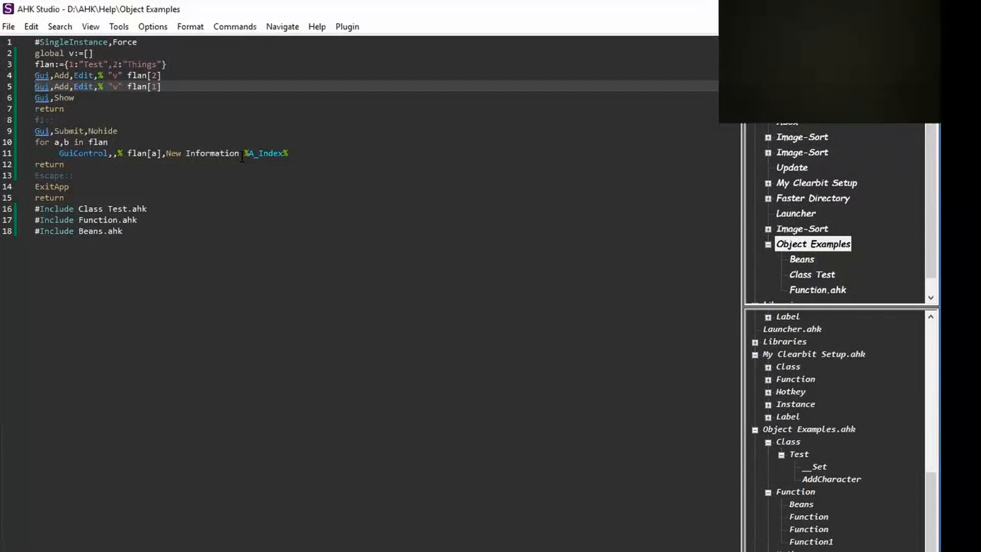
Move the flan[1] Edit line back above flan[2] and run twice, filling edits via F1
key("ctrl+shift+Up")
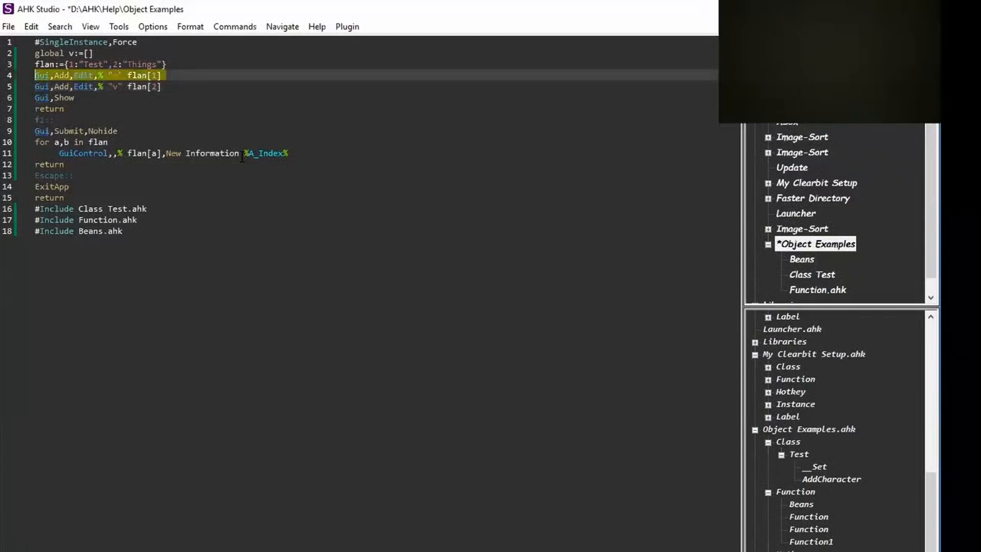
key("alt+r")
key("F1")
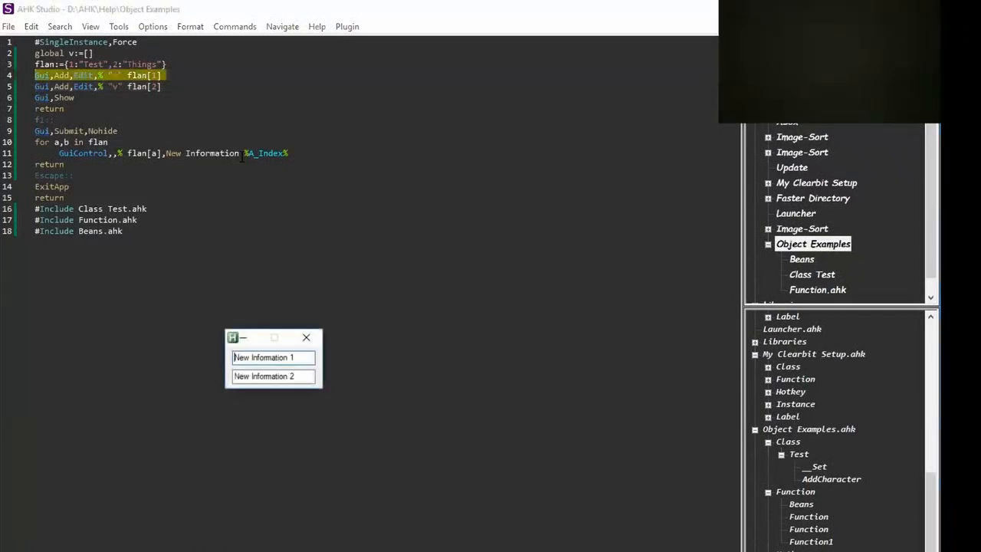
key("Escape")
key("F1")
key("Escape")
key("alt+r")
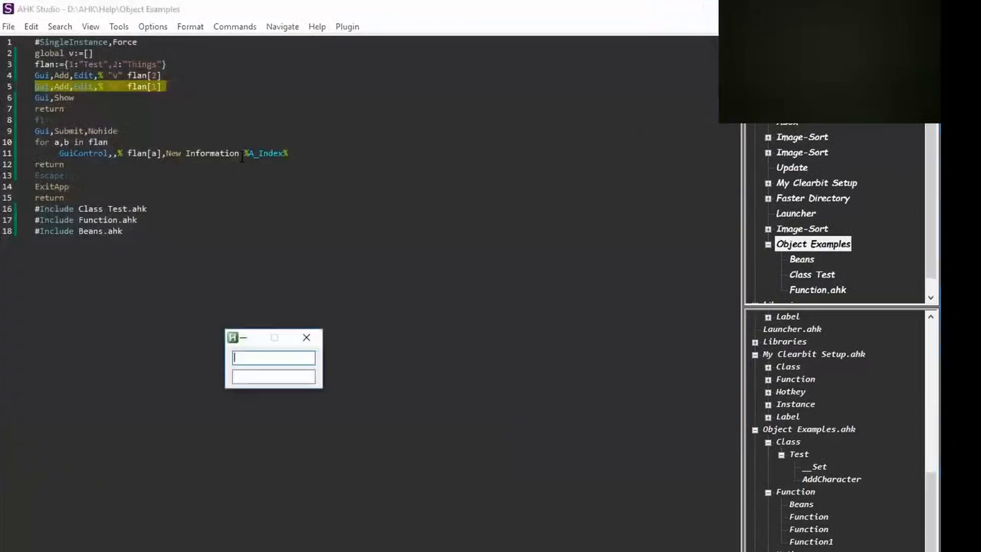
key("F1")
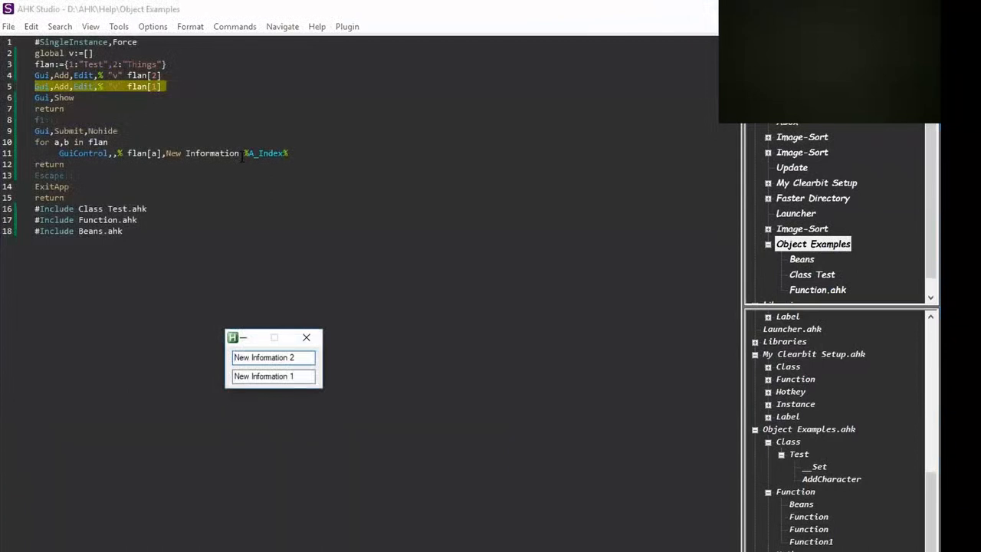
key("Escape")
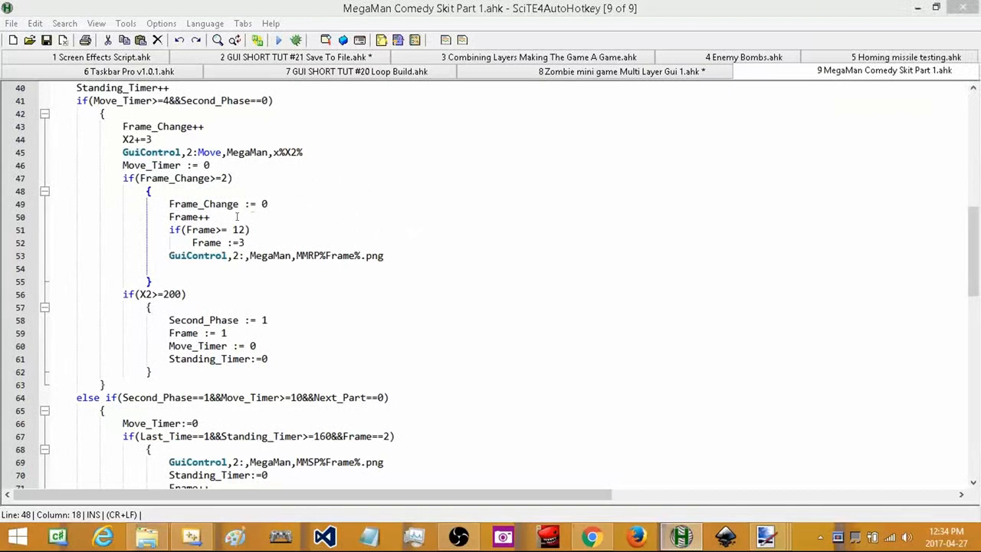
Examine the MMRP%Frame% image name on line 53, then run the MegaMan Comedy Skit Part 1 script
left_click(396, 178)
scroll(416, 190, "up", 2)
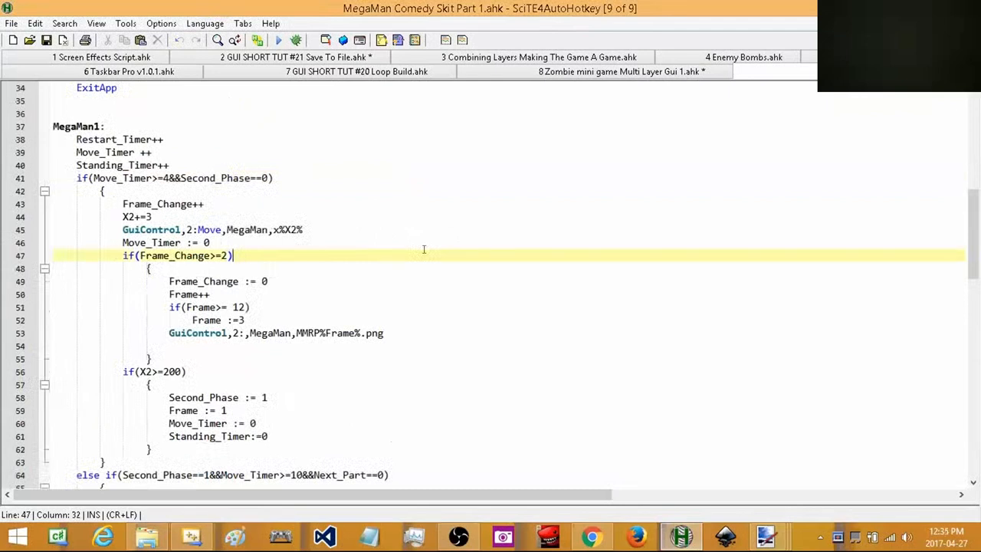
scroll(424, 249, "down", 1)
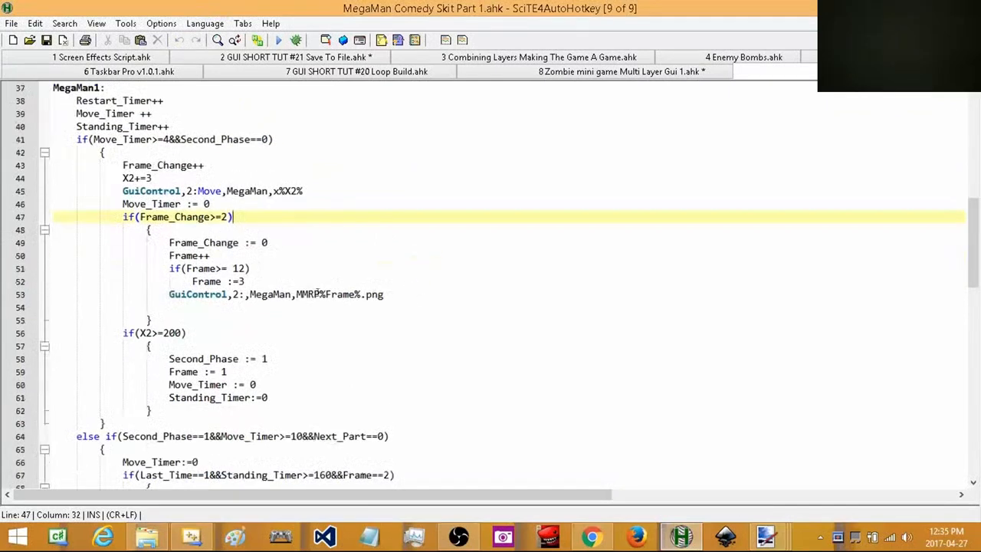
left_click_drag(326, 294, 359, 293)
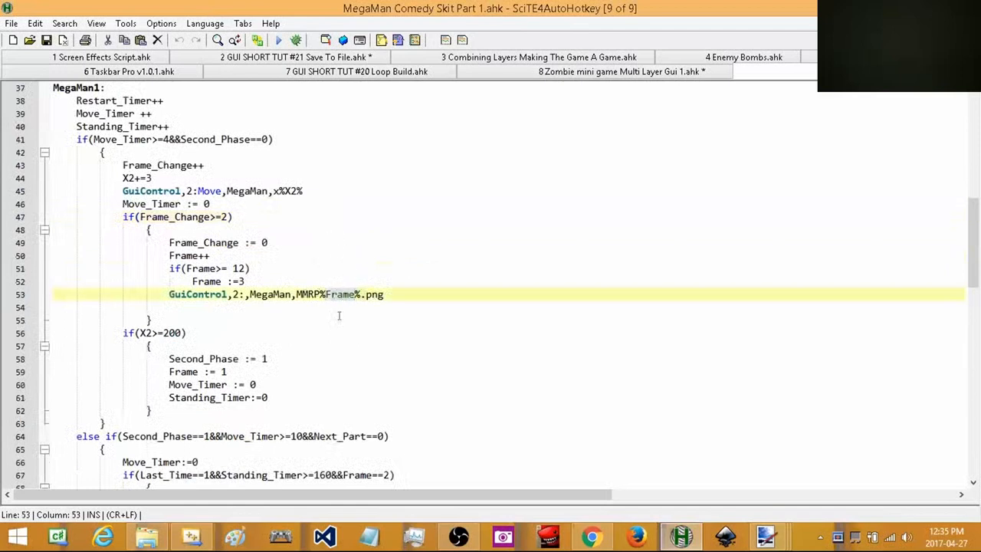
left_click(295, 295)
key("shift+Right")
key("shift+Right")
key("shift+Right")
left_click(320, 294)
left_click_drag(326, 294, 355, 294)
left_click(278, 40)
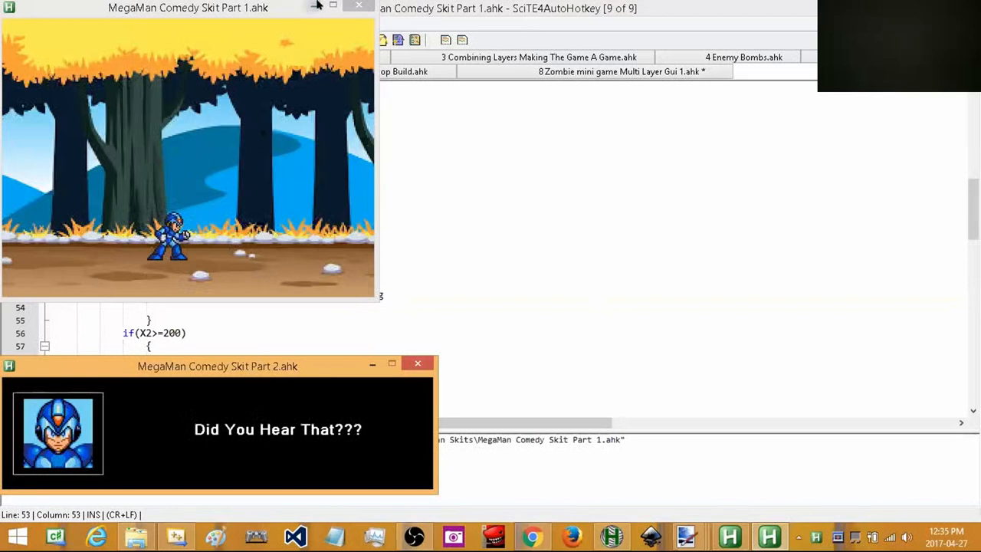
Close both skit windows, hide the output pane with F8, and select the image name on line 53
left_click(359, 7)
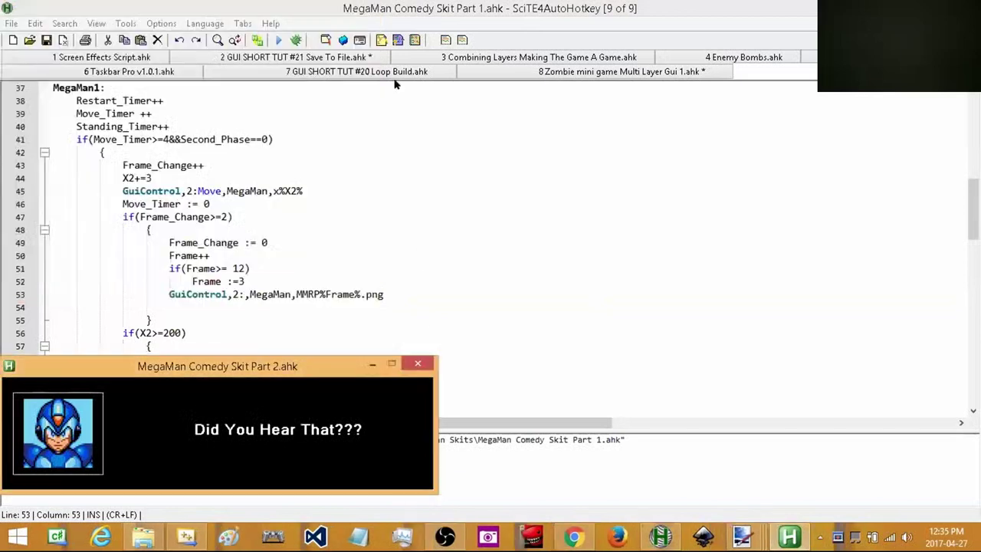
left_click(417, 363)
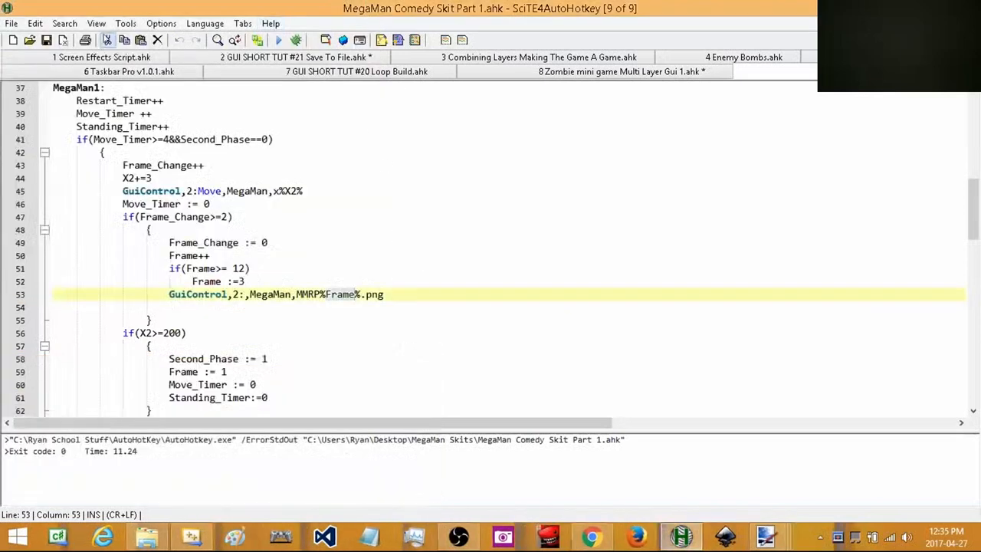
left_click(384, 293)
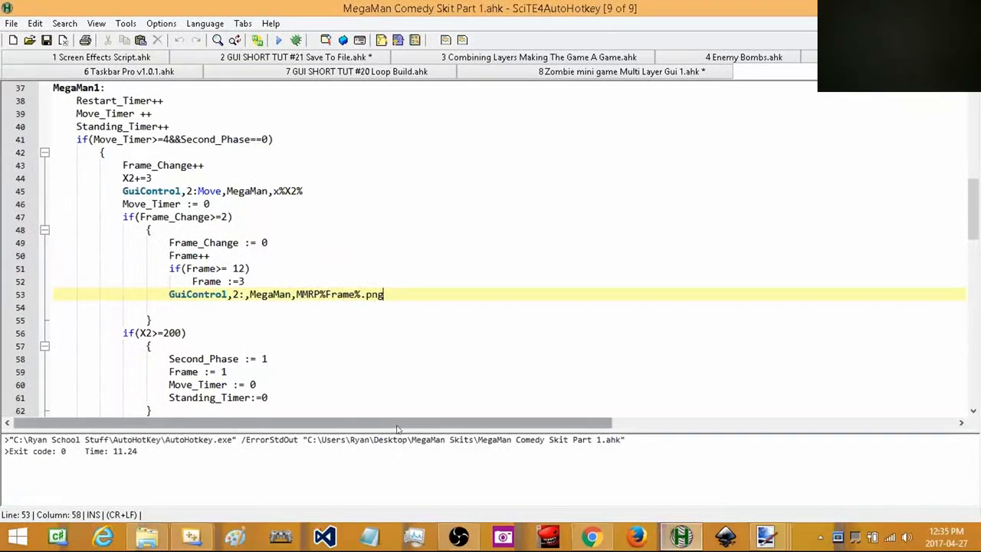
key("F8")
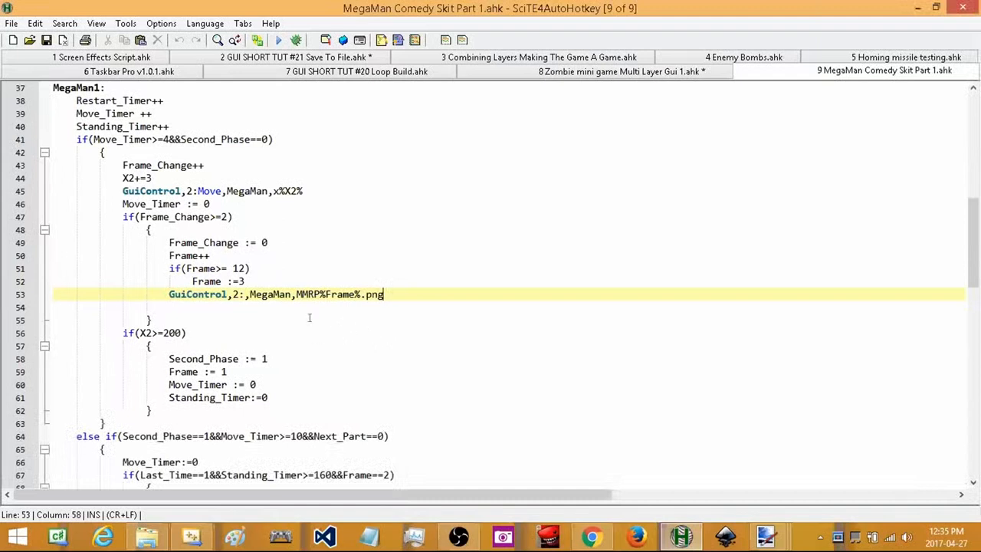
left_click_drag(296, 294, 339, 295)
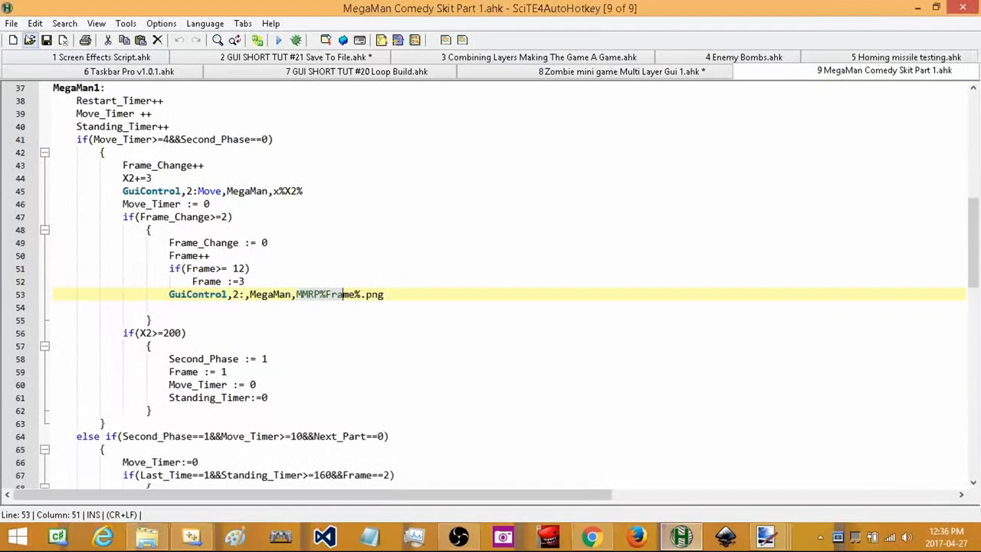
Open MMFP2.png from the MegaMan Skits folder in the editor, then close its garbled tab
left_click(475, 268)
scroll(475, 263, "up", 3)
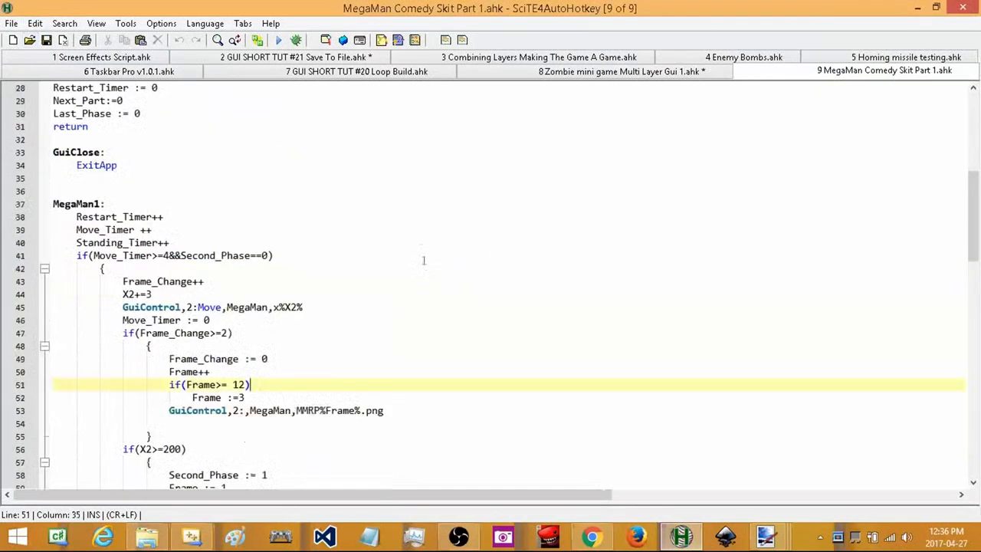
scroll(429, 257, "up", 3)
scroll(352, 261, "up", 3)
scroll(376, 286, "down", 5)
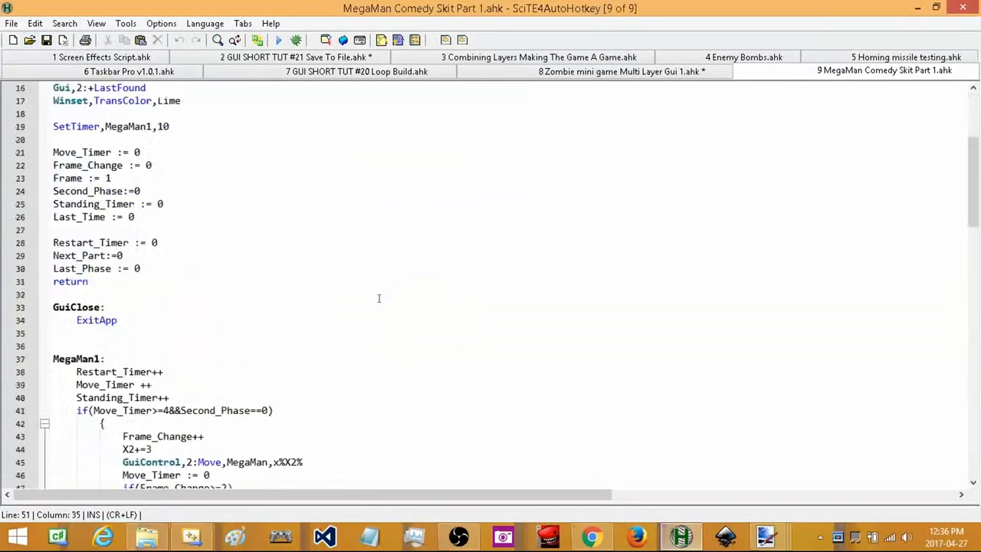
scroll(376, 286, "up", 1)
scroll(375, 285, "up", 2)
scroll(379, 294, "up", 1)
scroll(379, 294, "up", 1)
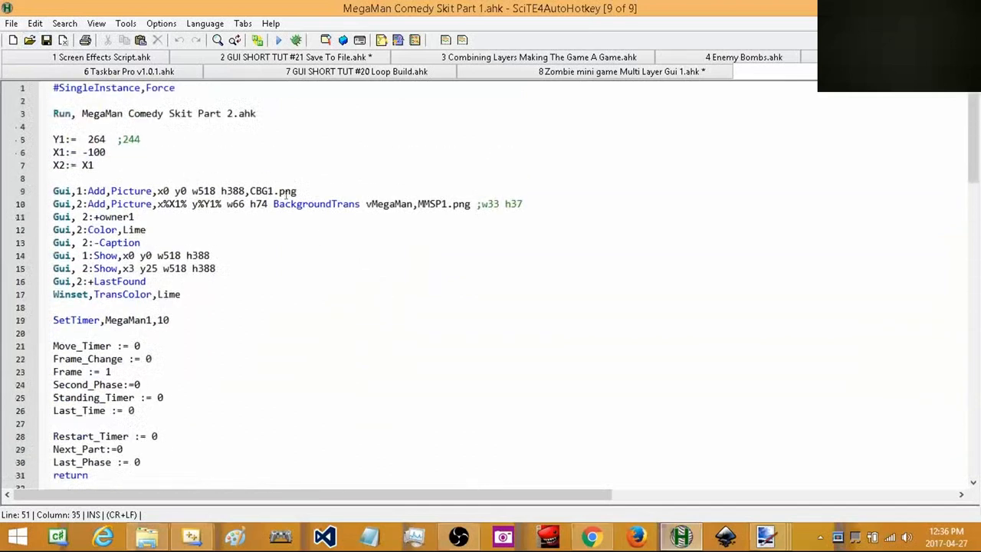
left_click(190, 204)
left_click(335, 217)
left_click(446, 204)
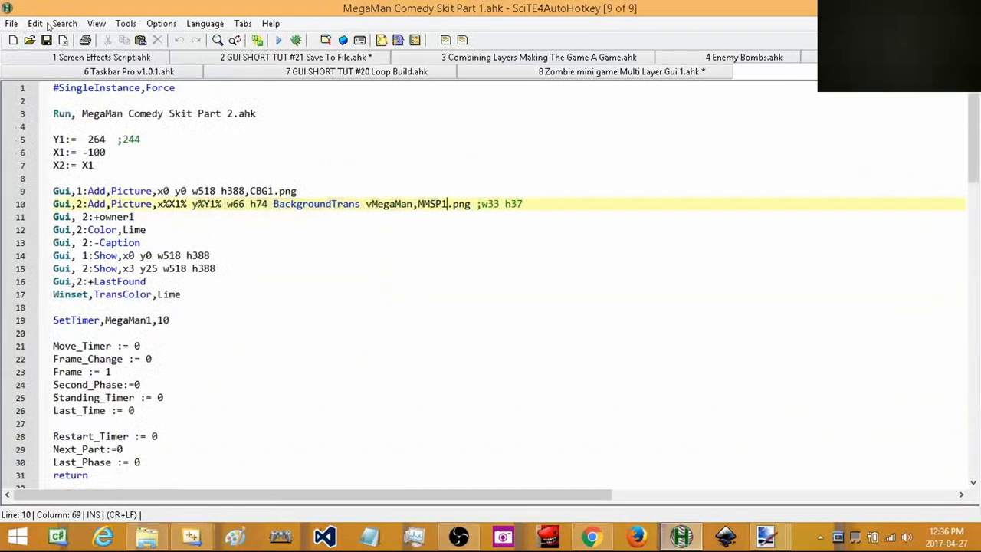
left_click(31, 40)
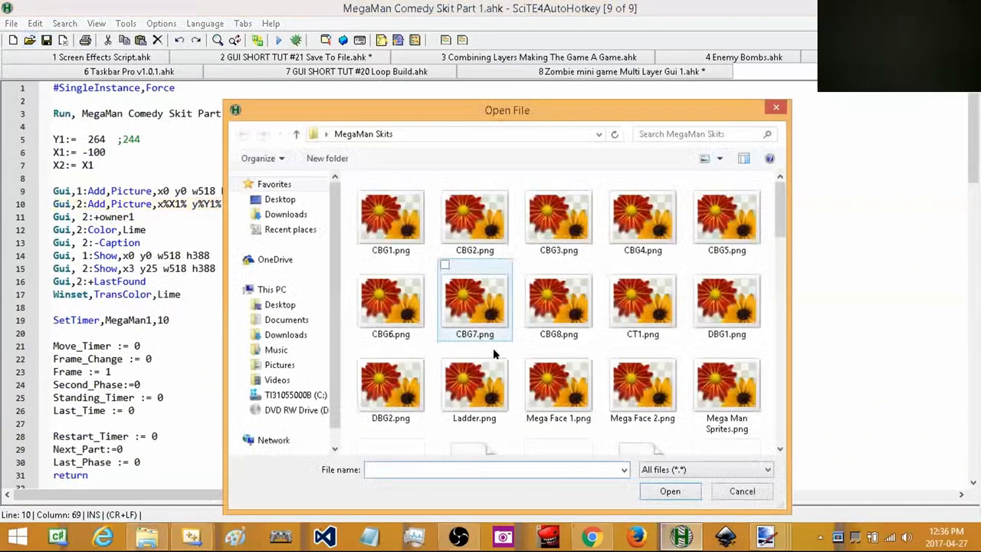
mouse_move(776, 219)
left_mouse_down()
mouse_move(794, 364)
mouse_move(795, 349)
left_mouse_up()
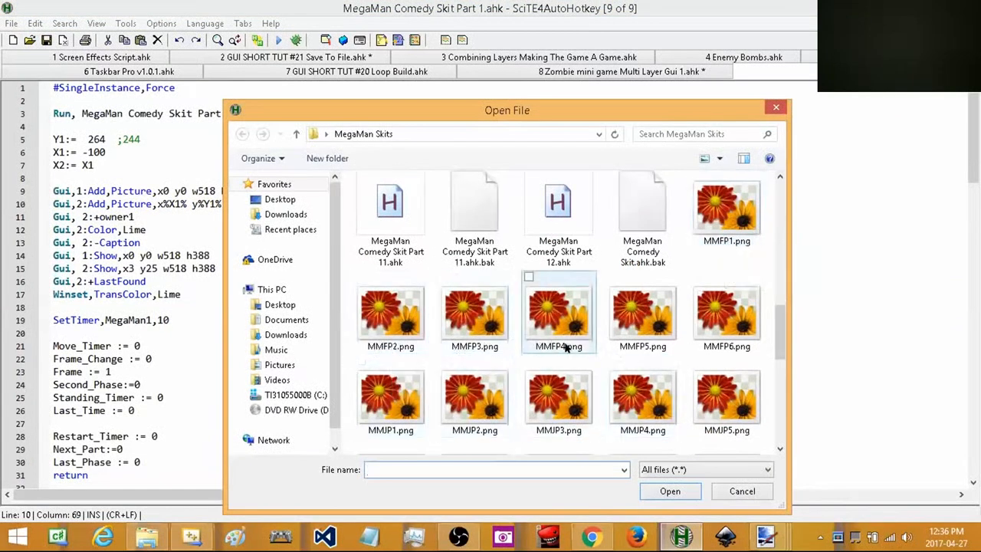
double_click(387, 318)
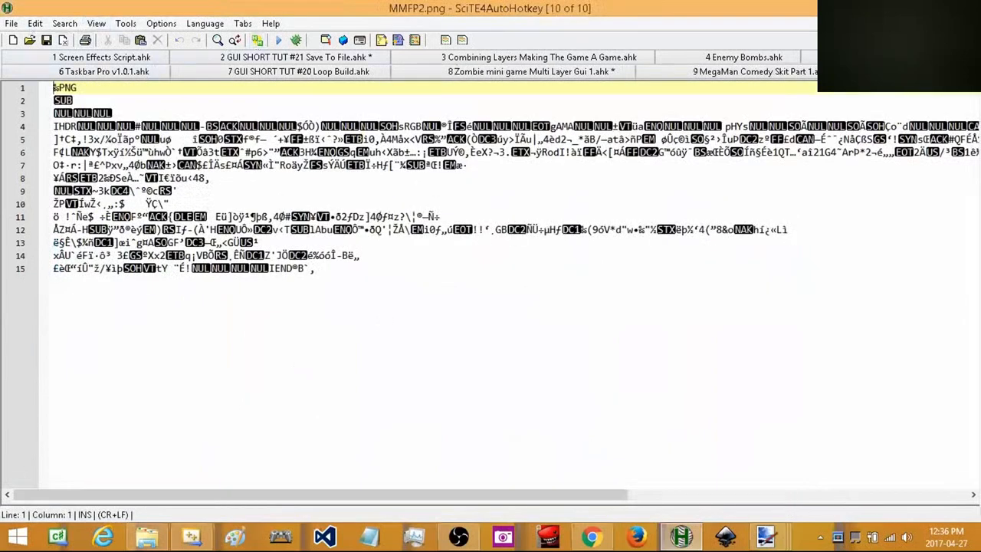
left_click(63, 40)
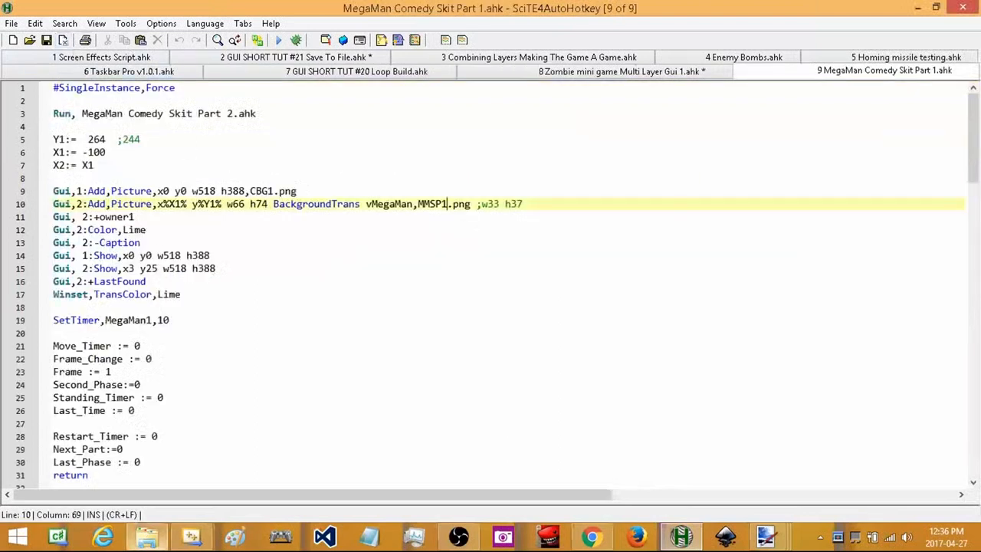
In File Explorer open Desktop > MegaMan Skits and view CBG1.png
left_click(147, 537)
left_click(194, 382)
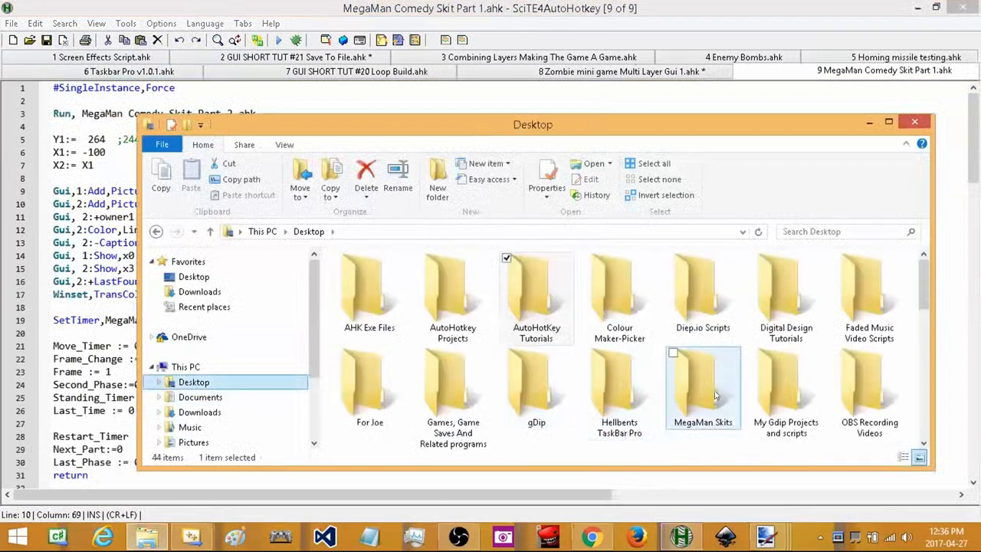
double_click(703, 387)
scroll(602, 382, "down", 3)
scroll(536, 345, "up", 3)
left_click(353, 293)
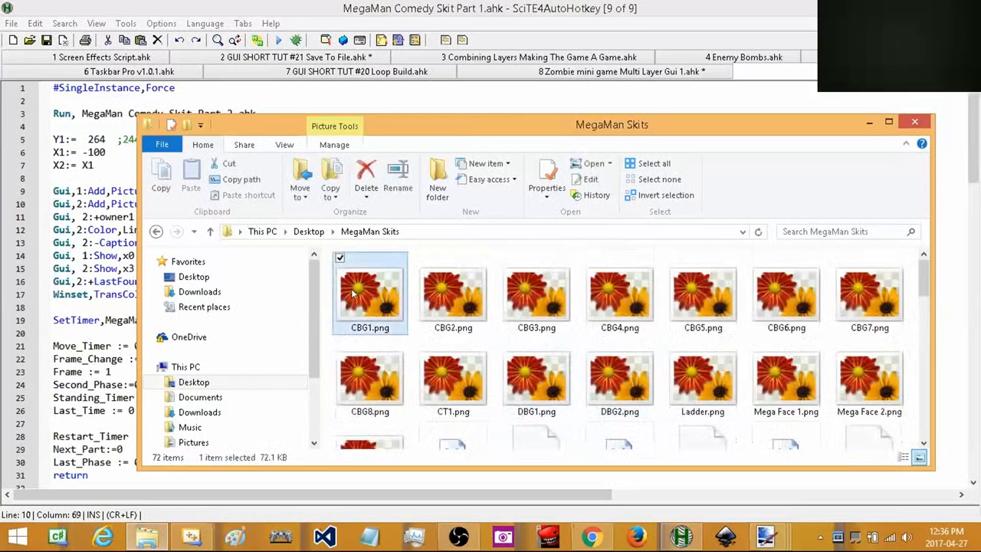
double_click(354, 293)
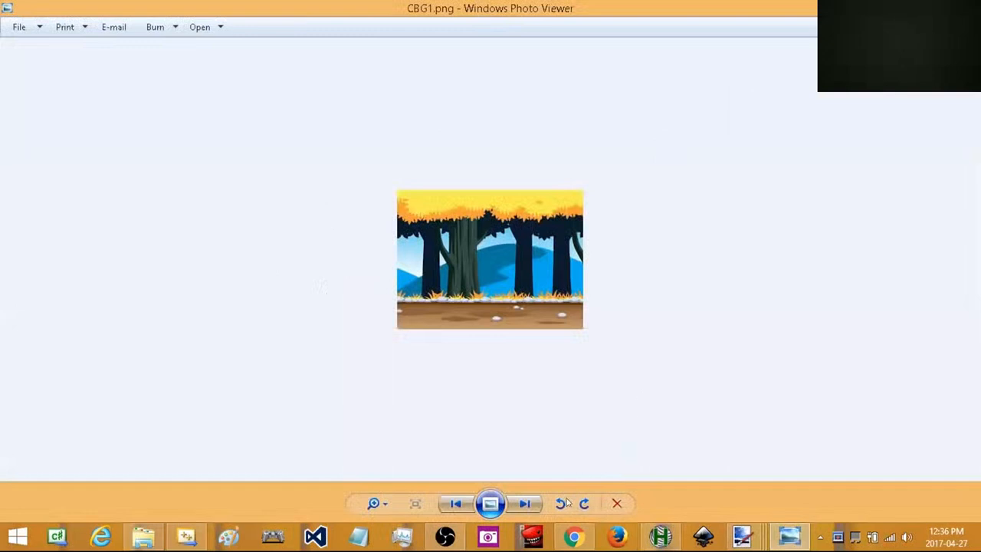
Browse forward through the CBG and DBG background images to the Mega Face images
left_click(524, 503)
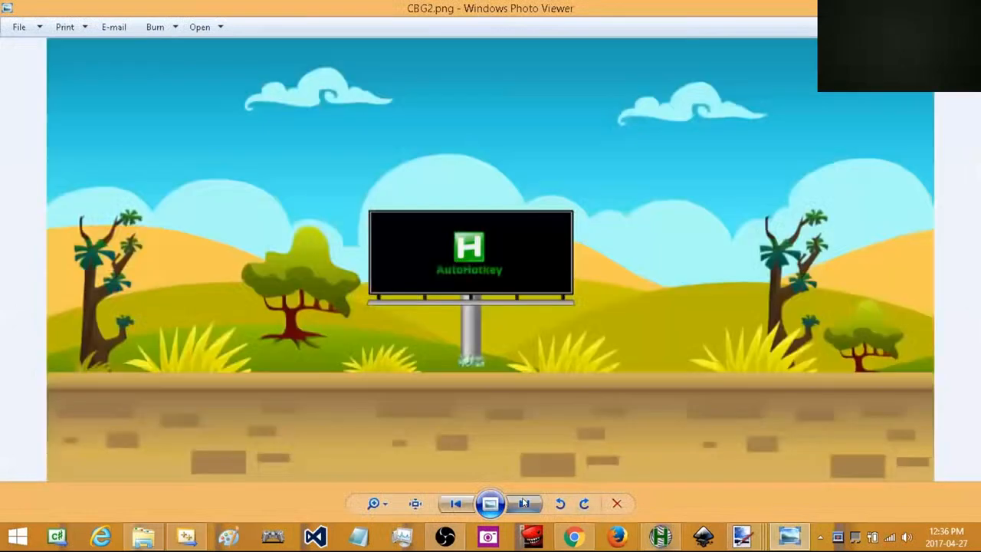
left_click(524, 504)
left_click(525, 504)
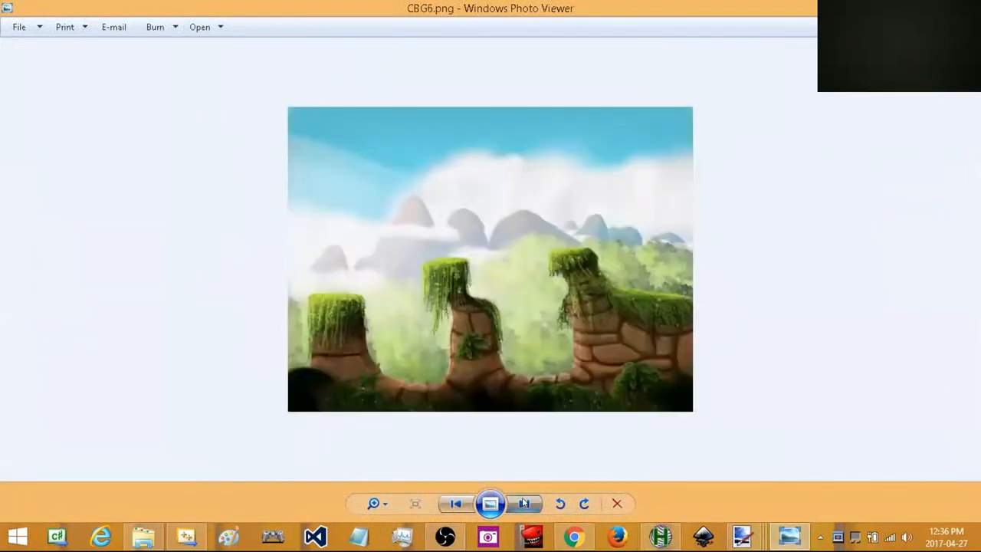
left_click(524, 503)
left_click(525, 504)
left_click(525, 504)
left_click(524, 504)
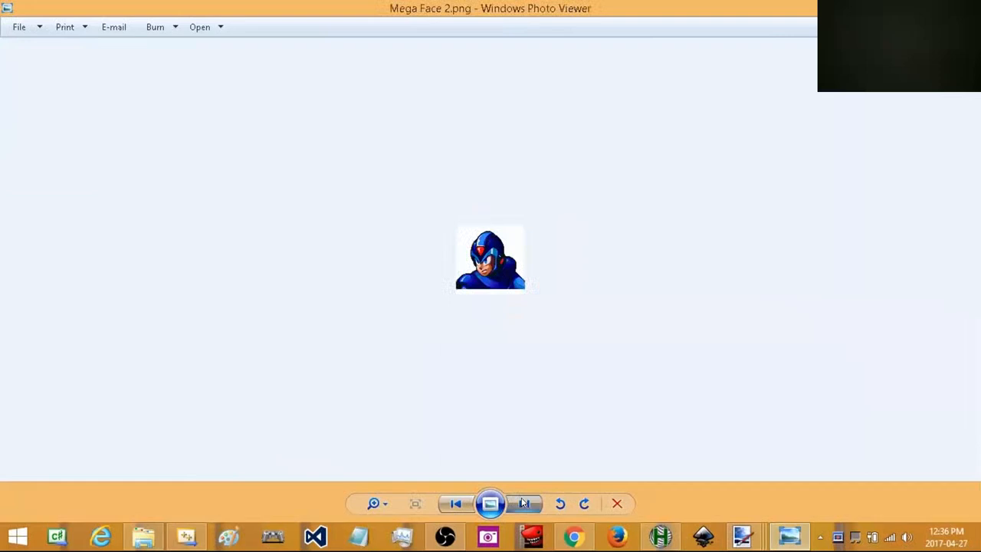
Continue through the MMFP sprite frames up to the MMJP1.png sprite
left_click(524, 503)
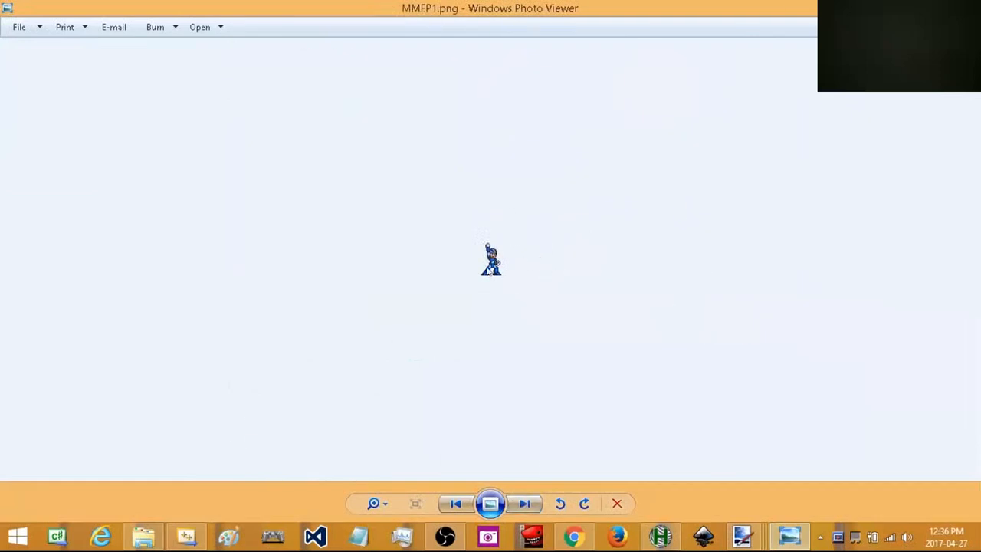
left_click(524, 503)
left_click(524, 503)
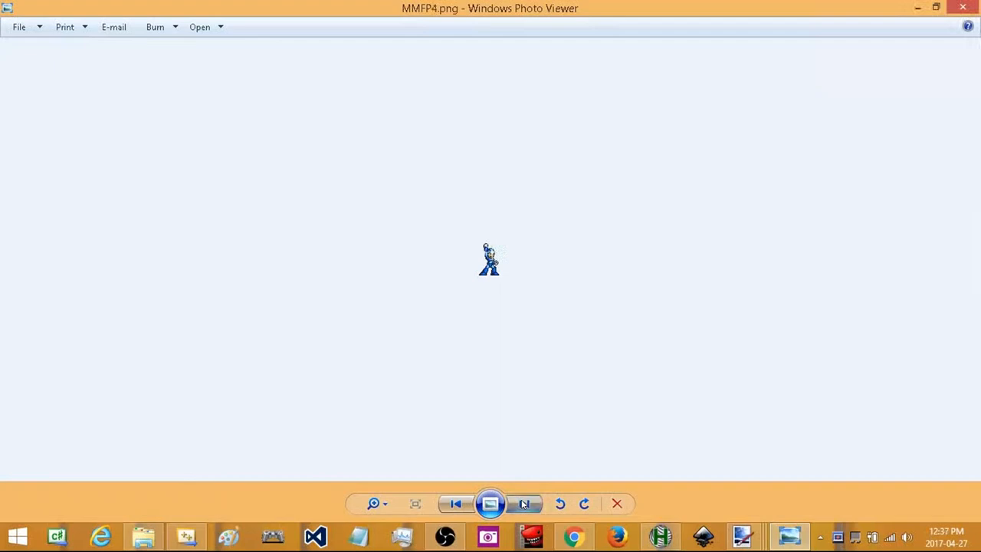
left_click(525, 504)
left_click(525, 504)
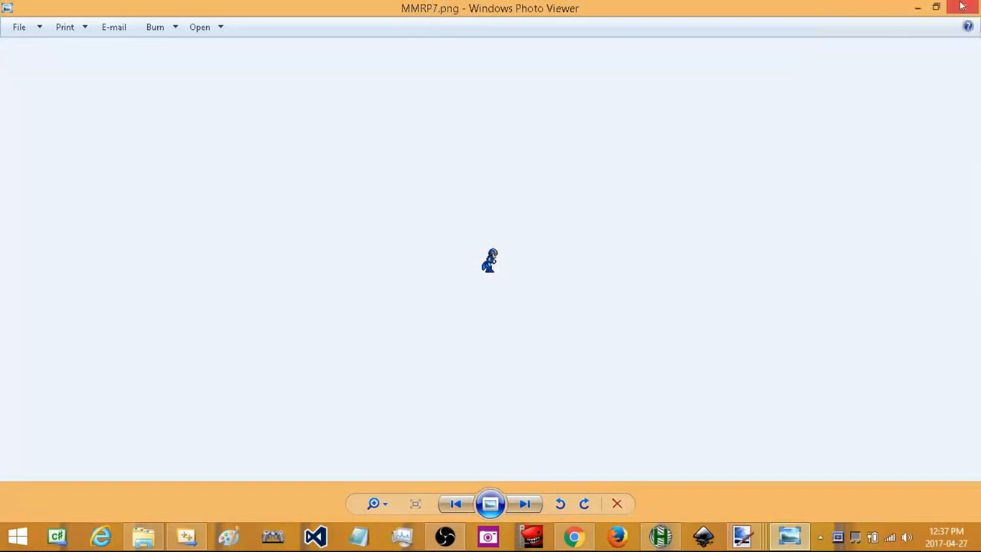
Close the photo viewer, hide the Skits folder and return to the MegaMan script
left_click(963, 8)
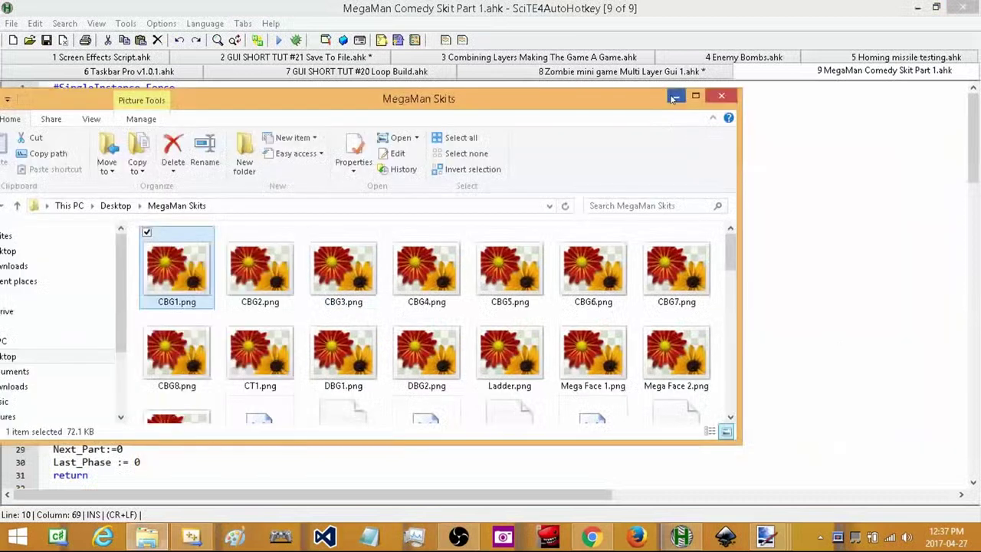
left_click(674, 97)
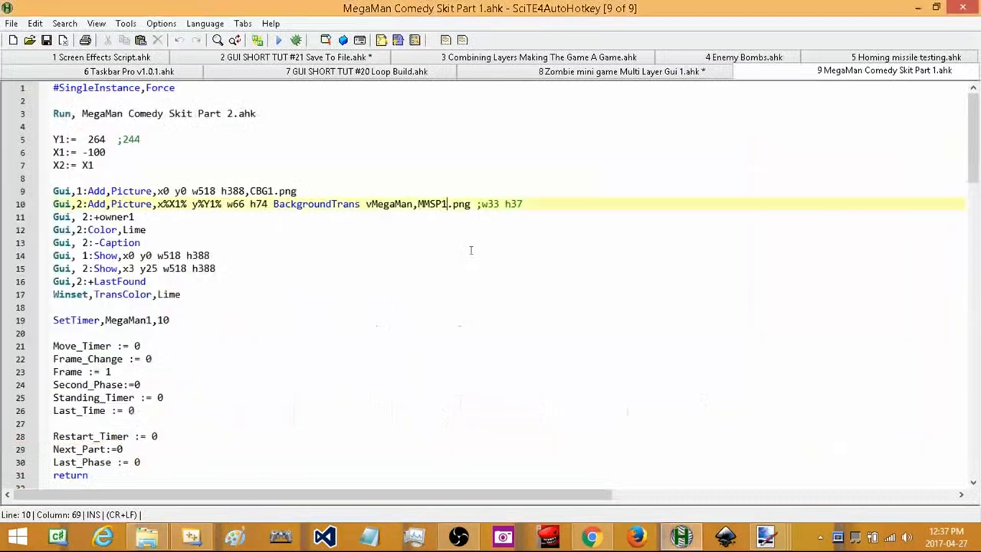
left_click(464, 253)
scroll(408, 250, "down", 1)
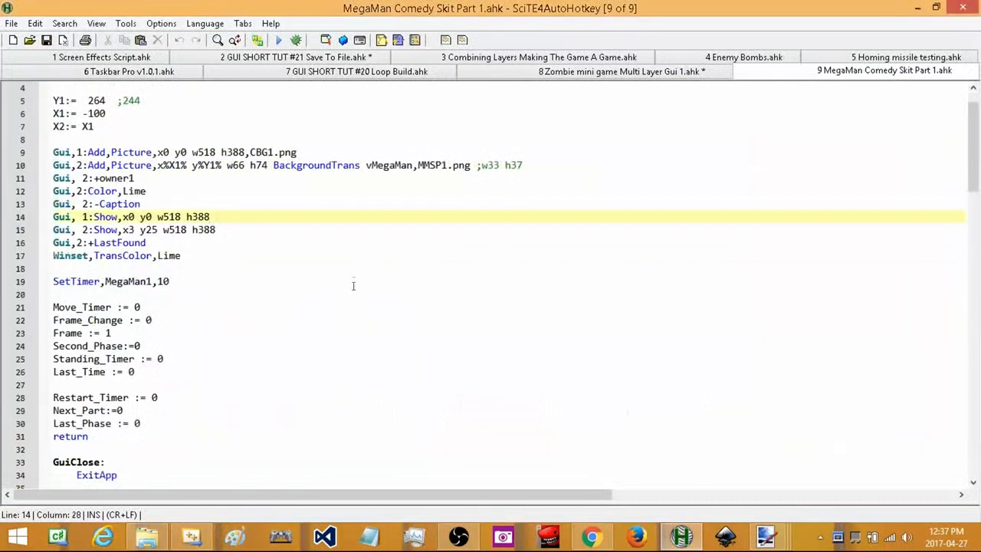
scroll(360, 287, "up", 1)
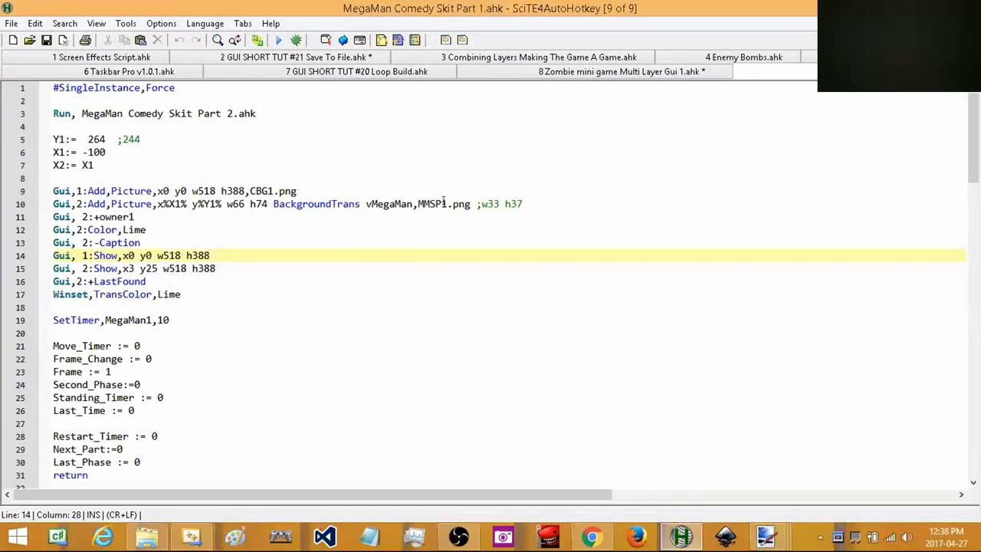
left_click(434, 281)
scroll(435, 282, "down", 3)
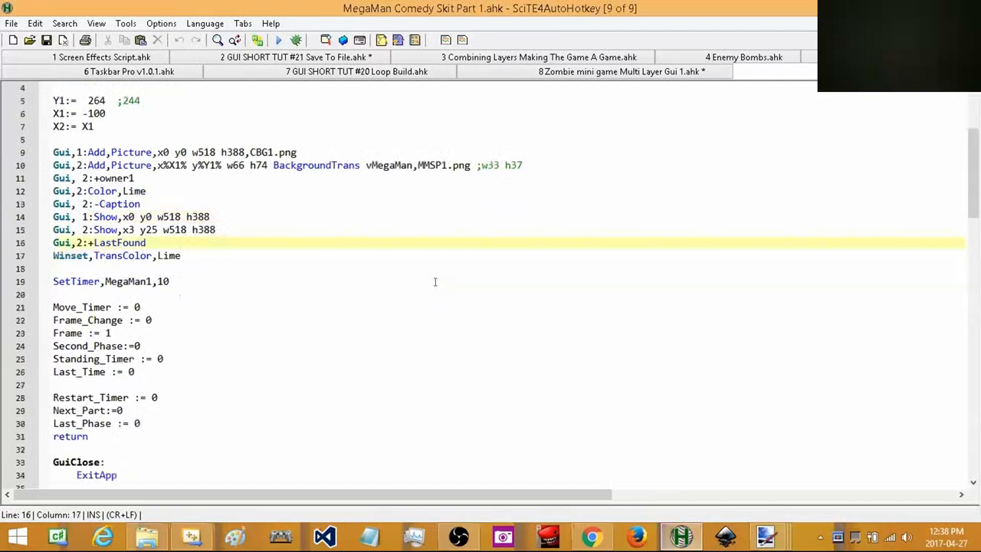
scroll(434, 282, "down", 4)
scroll(445, 291, "down", 3)
scroll(448, 297, "down", 2)
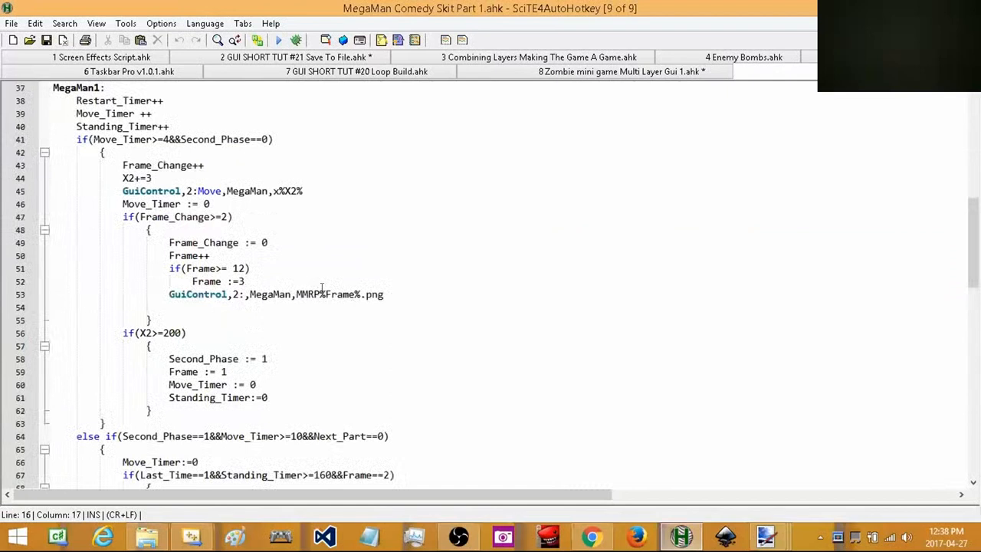
Try adding 1 and %i% after MegaMan on line 53, then revert the line unchanged
left_click_drag(326, 294, 358, 295)
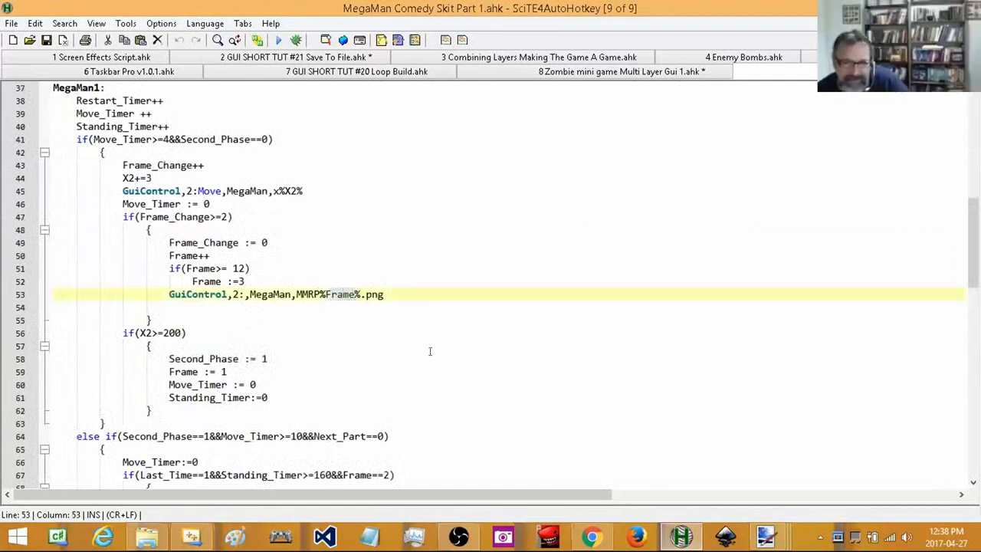
left_click(411, 294)
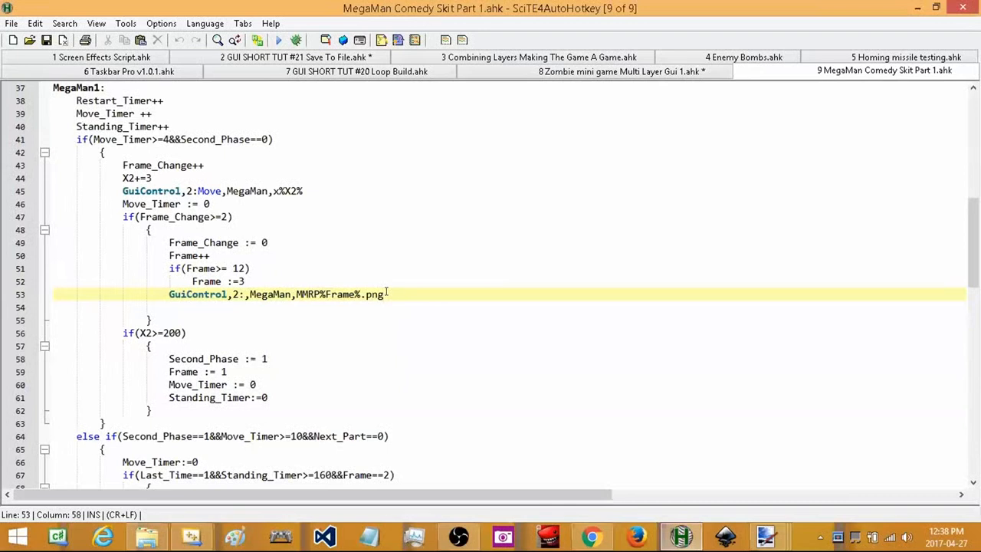
scroll(387, 298, "up", 3)
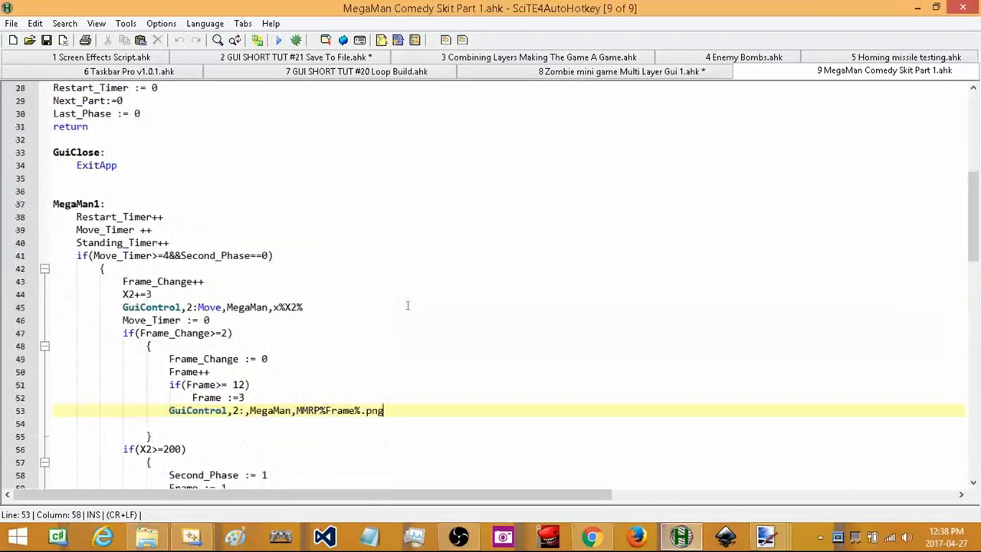
scroll(387, 307, "down", 2)
left_click(292, 332)
type("1")
key("BackSpace")
type("%i%")
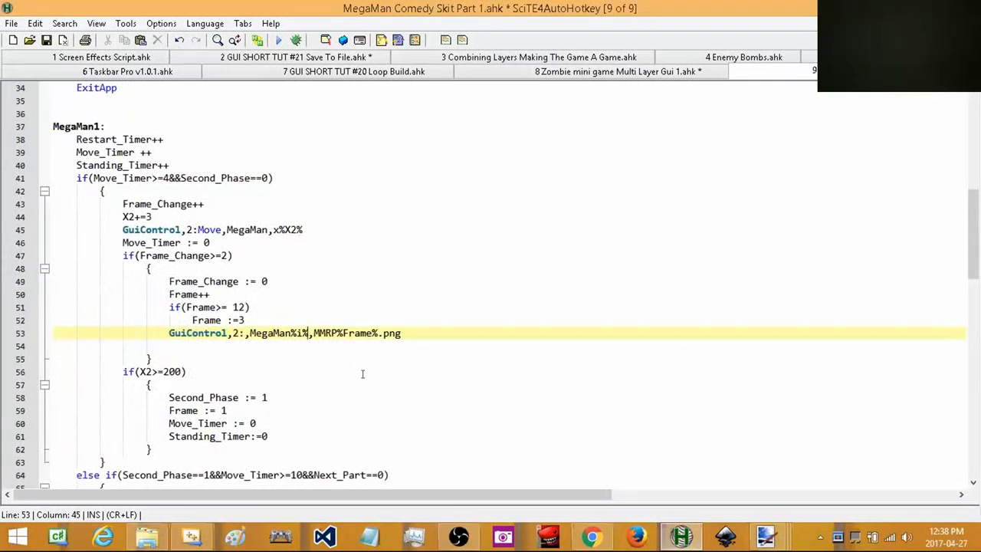
key("BackSpace")
key("BackSpace")
key("BackSpace")
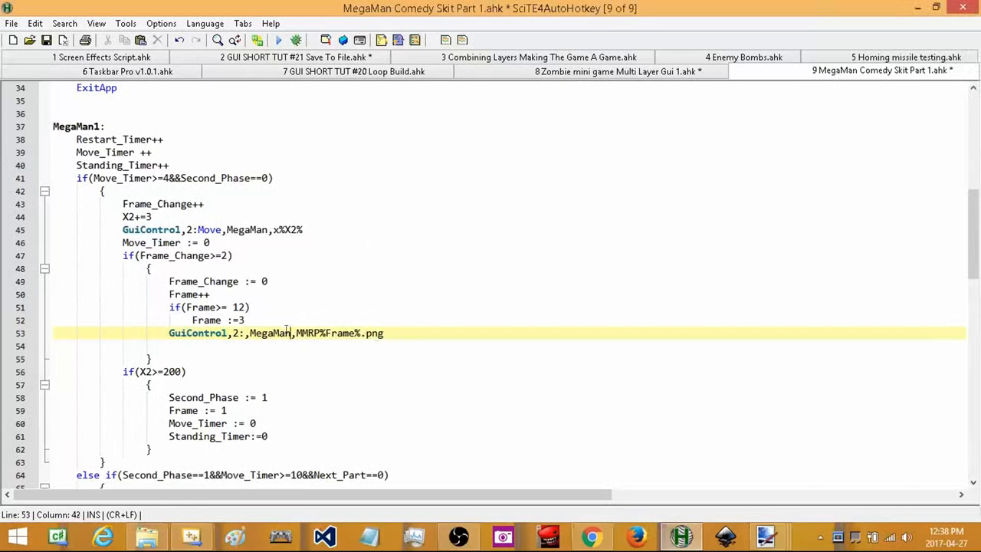
left_click_drag(292, 333, 250, 333)
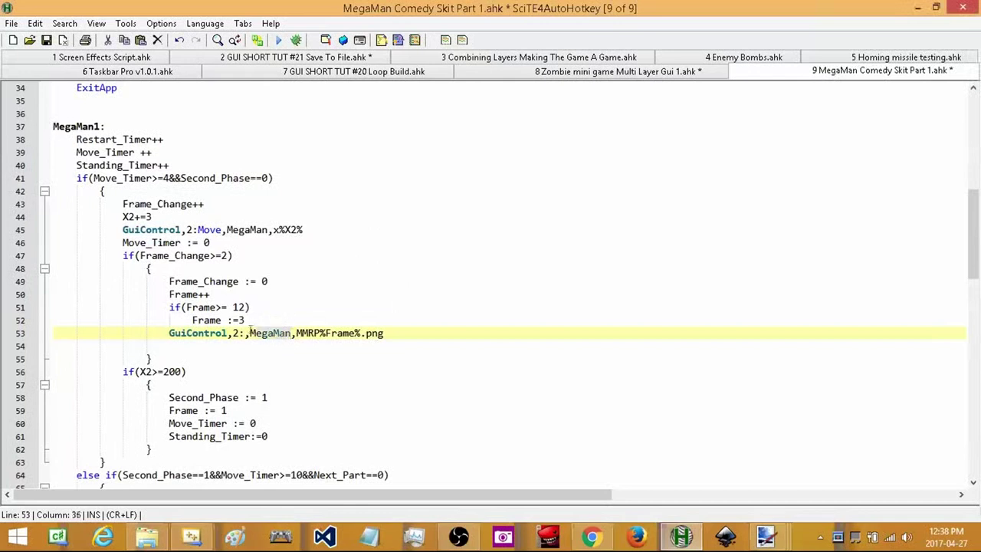
left_click(271, 335)
scroll(270, 335, "up", 2)
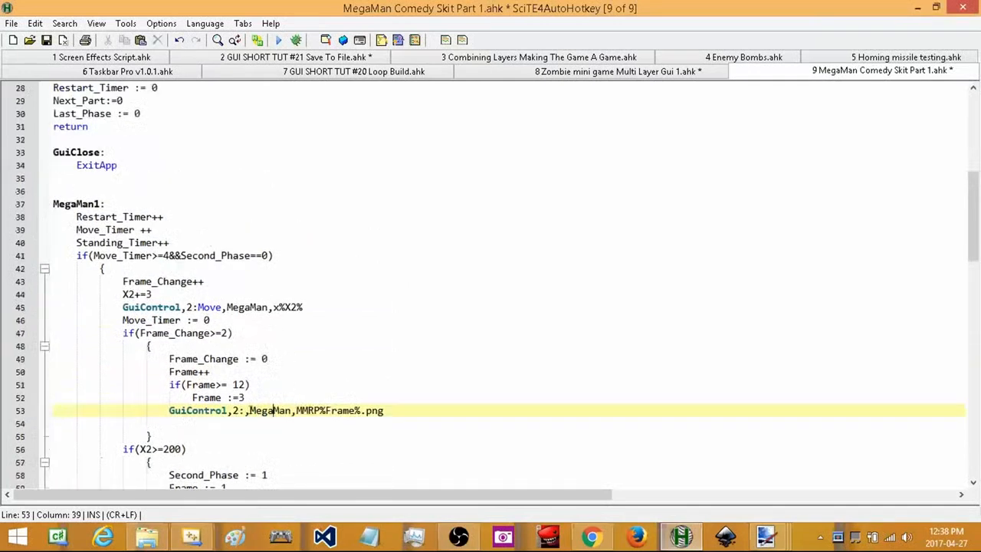
scroll(248, 409, "down", 2)
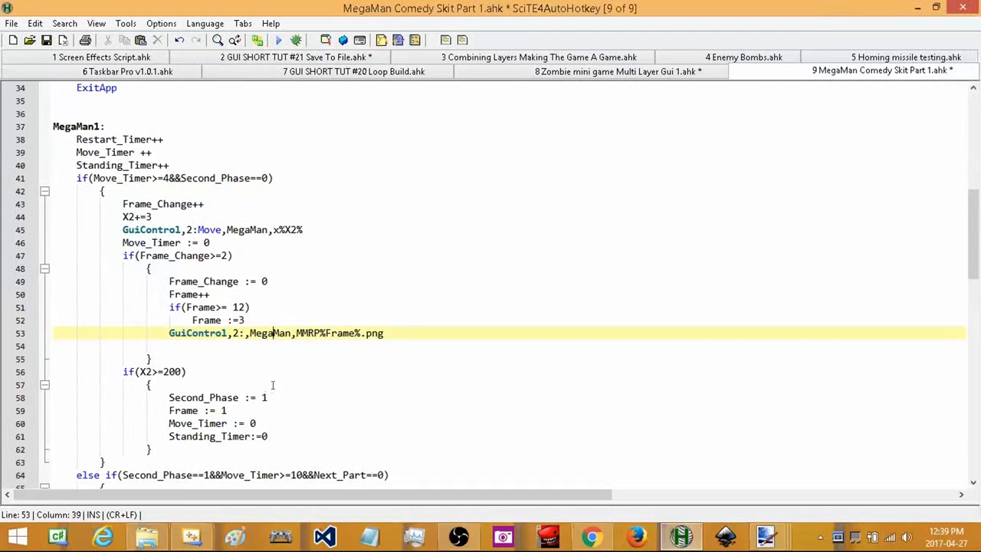
scroll(273, 385, "up", 3)
scroll(273, 376, "up", 2)
scroll(283, 345, "up", 2)
scroll(292, 317, "up", 3)
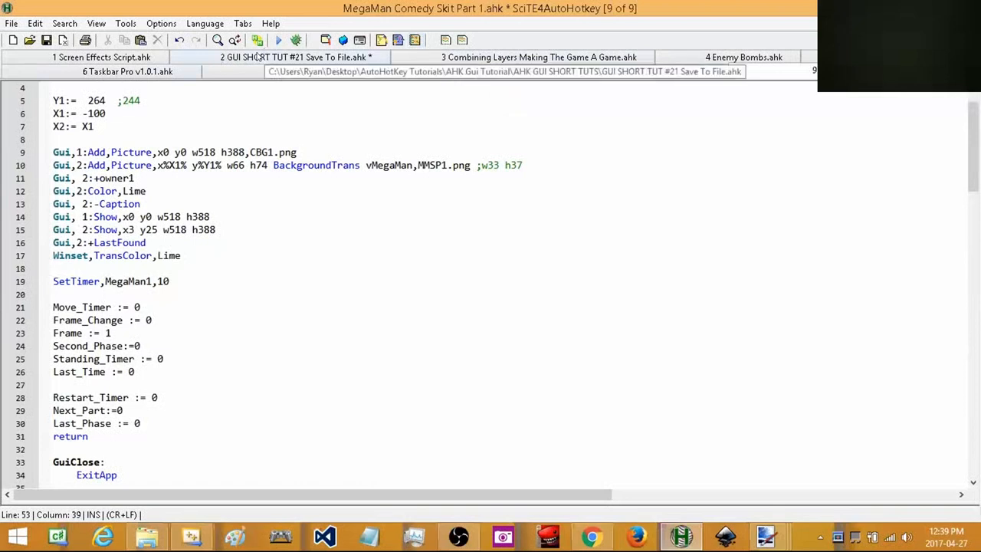
Bring up the Open File dialog briefly and cancel back to the script
left_click(29, 40)
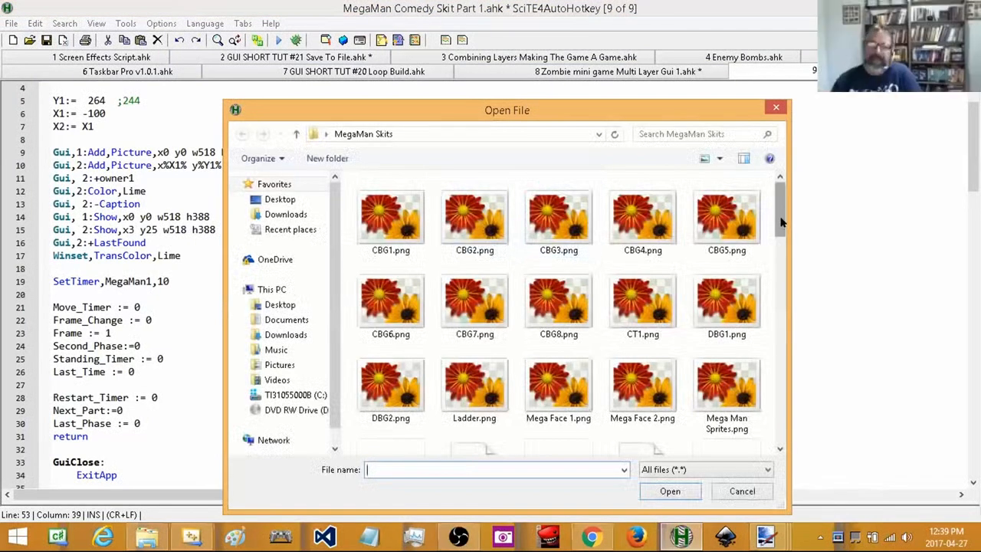
left_click_drag(782, 223, 774, 274)
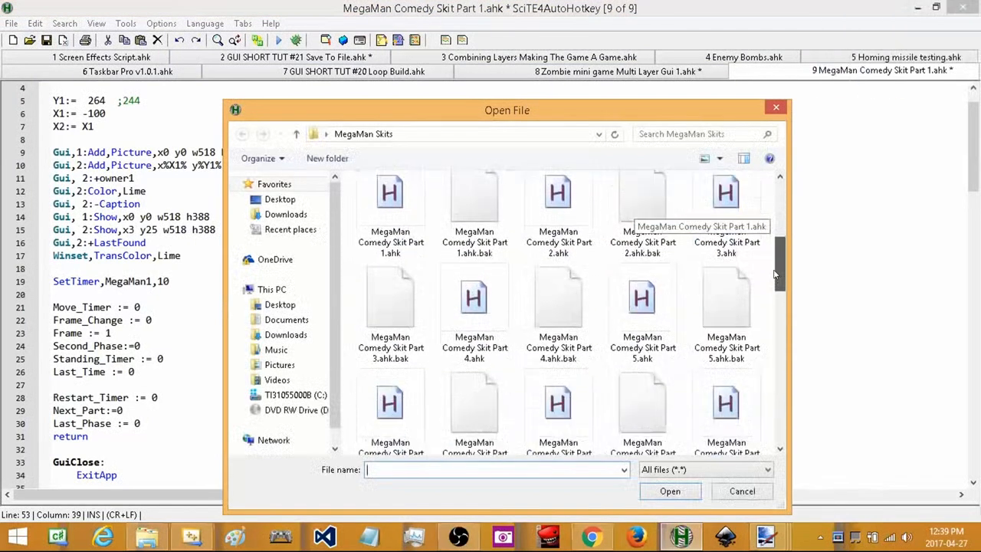
mouse_move(774, 274)
left_mouse_down()
mouse_move(771, 327)
mouse_move(772, 312)
left_mouse_up()
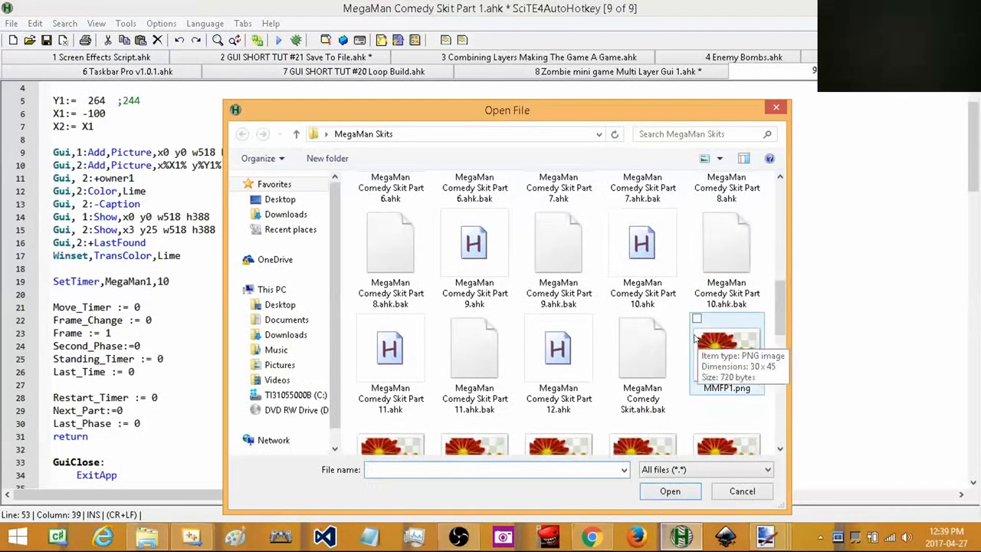
left_click(776, 107)
left_click(466, 319)
scroll(466, 320, "down", 3)
scroll(453, 314, "down", 8)
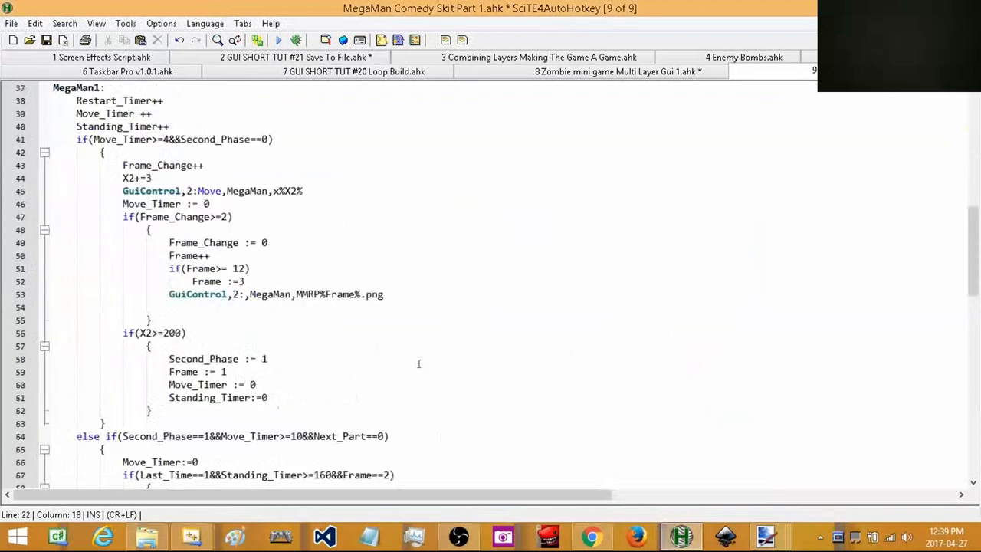
scroll(418, 314, "down", 4)
scroll(319, 286, "up", 2)
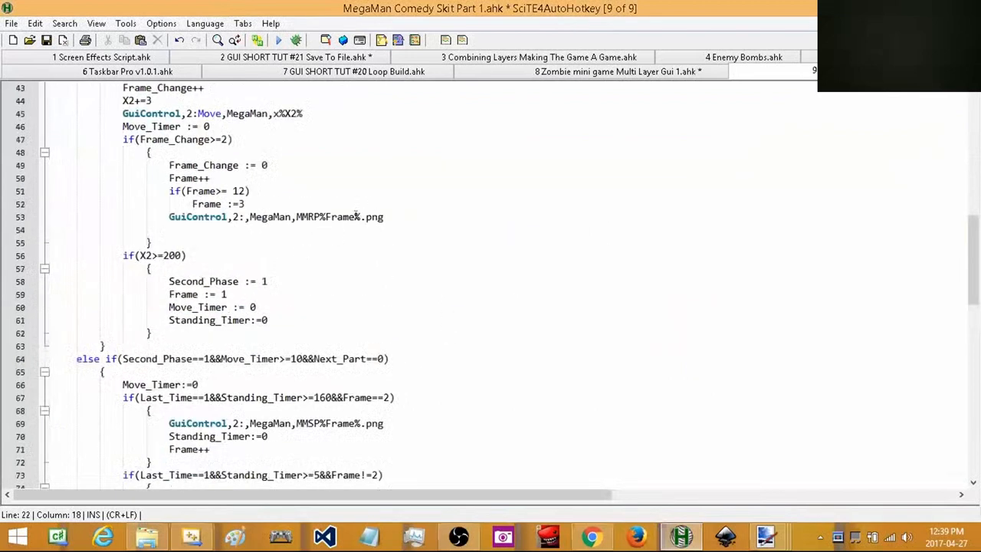
Review lines 53 and 56 of the skit code, then bring up Open File again
left_click(387, 216)
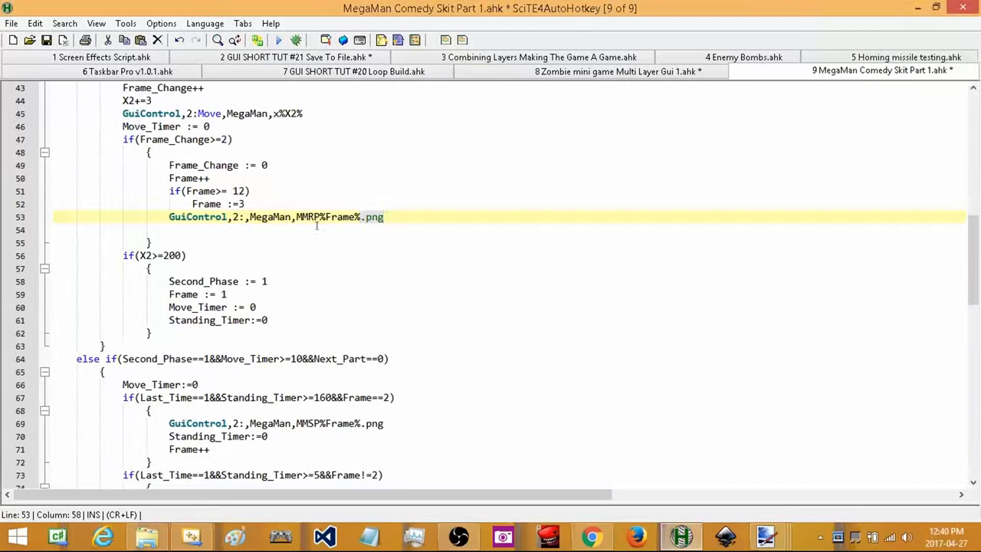
left_click(390, 254)
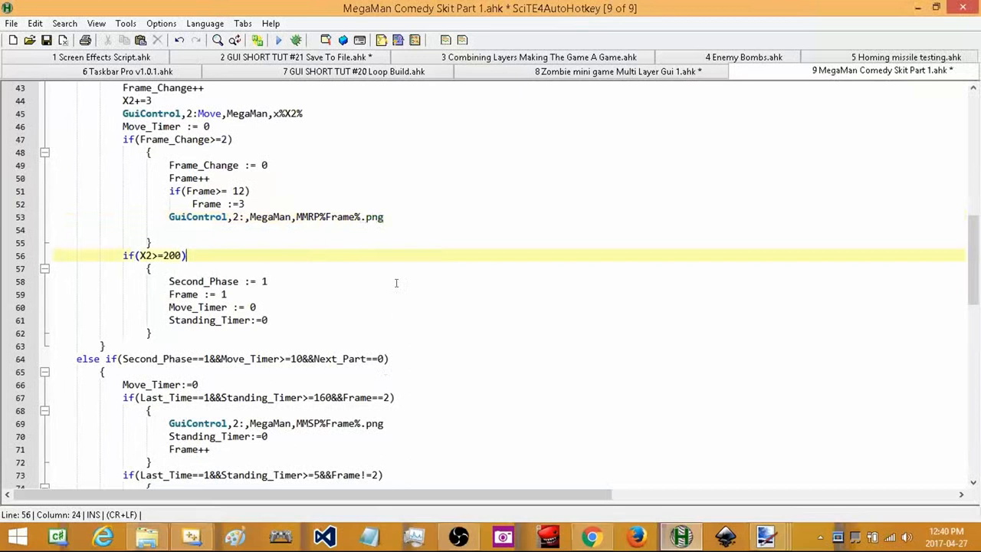
scroll(397, 284, "down", 2)
scroll(414, 303, "down", 2)
scroll(512, 351, "down", 2)
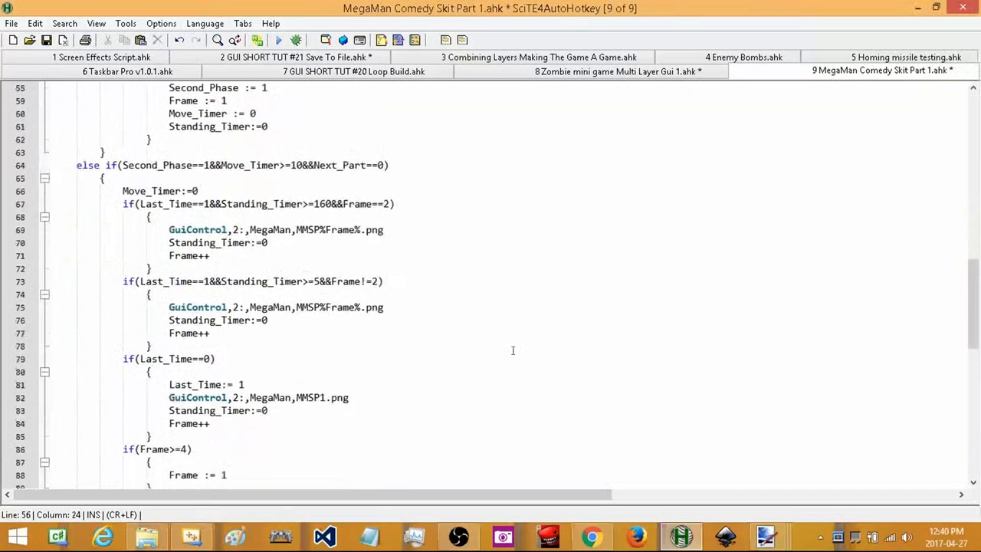
scroll(512, 350, "down", 1)
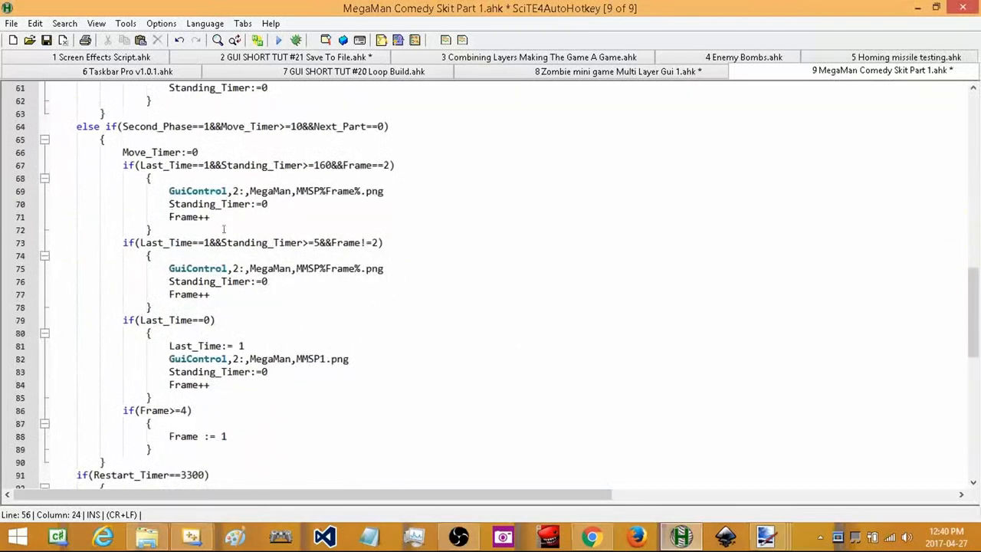
scroll(268, 268, "down", 6)
scroll(344, 315, "up", 4)
scroll(344, 315, "down", 1)
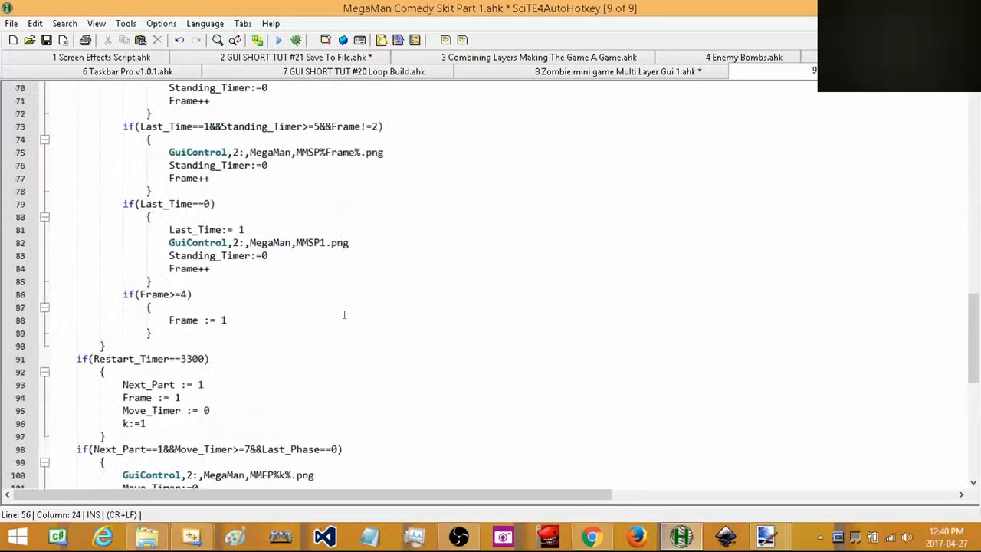
scroll(345, 314, "down", 1)
scroll(344, 314, "up", 2)
left_click(29, 40)
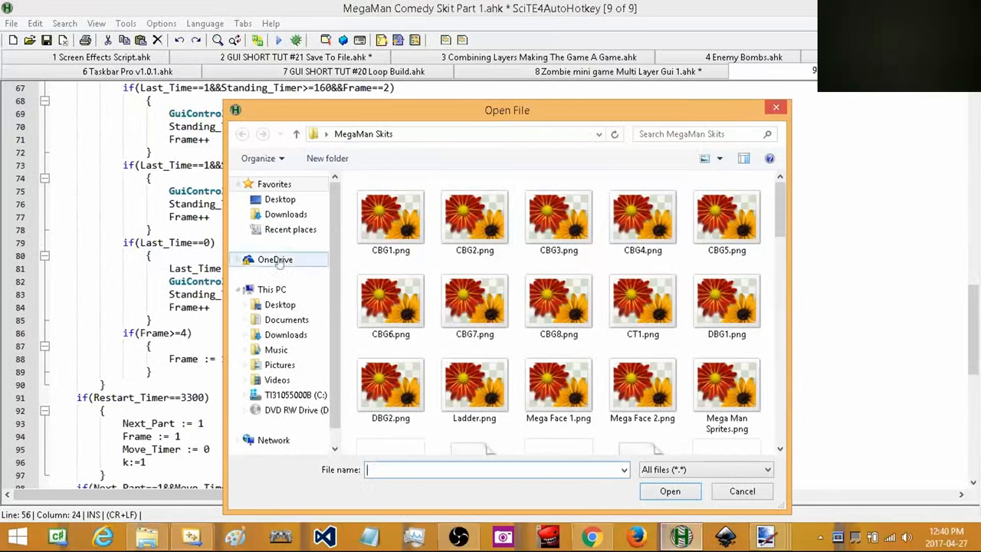
Load GUI SHORT TUT #20 Loop Build.ahk from Desktop > AutoHotKey Tutorials > AHK Gui Tutorial > AHK GUI SHORT TUTS
left_click(279, 305)
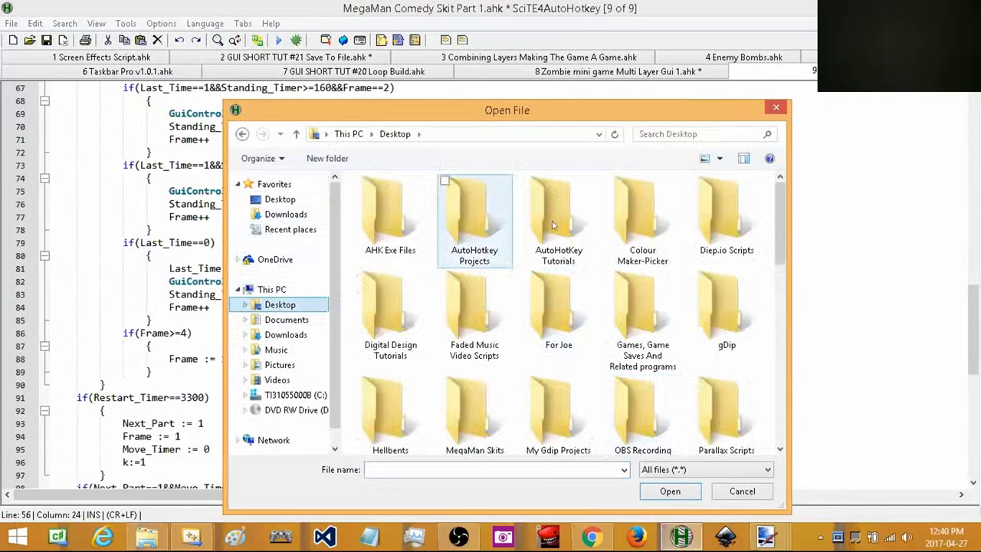
double_click(559, 220)
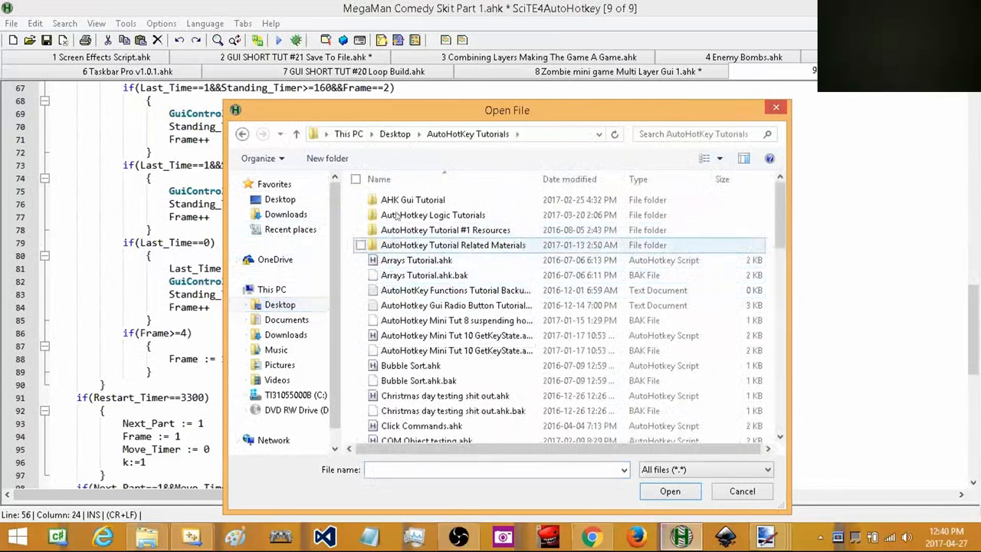
double_click(399, 200)
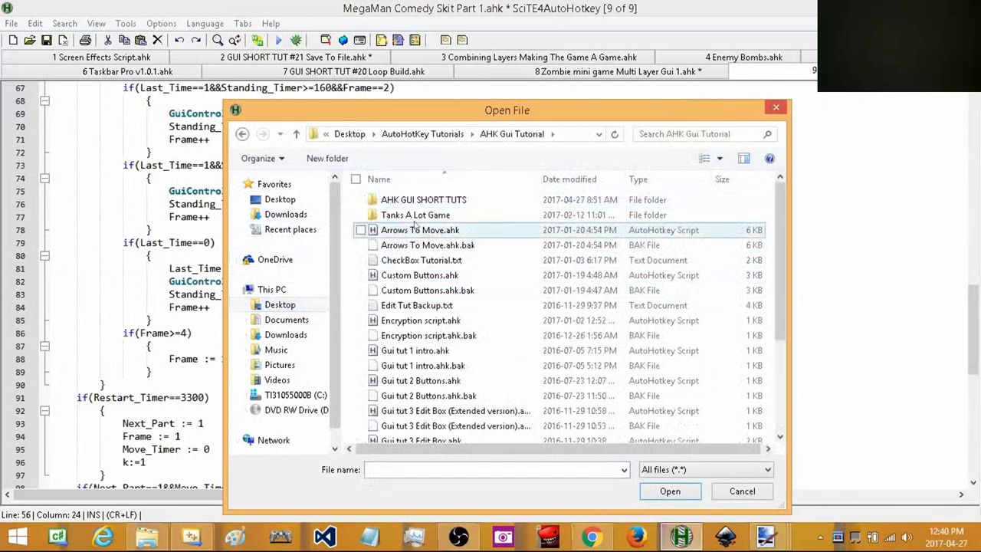
double_click(402, 200)
scroll(471, 296, "down", 5)
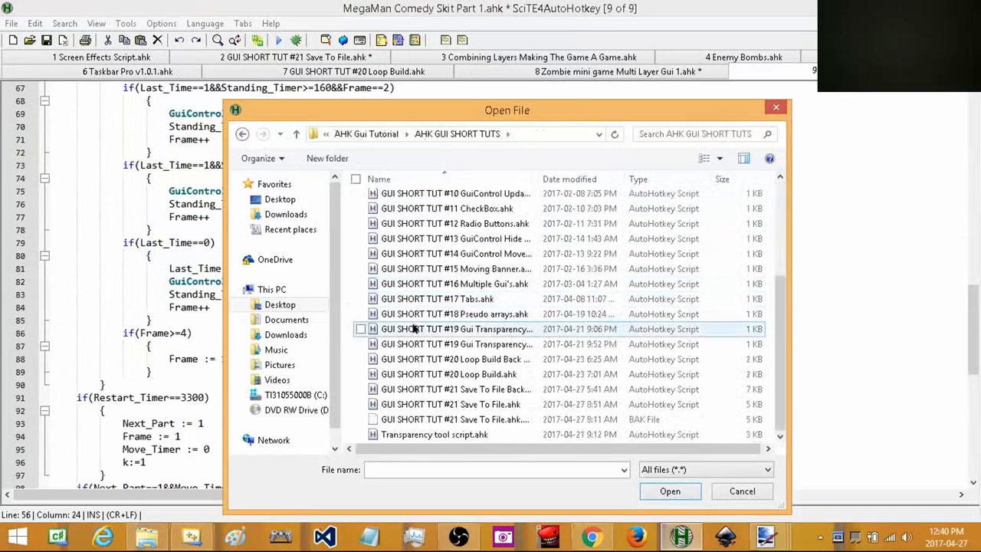
double_click(449, 374)
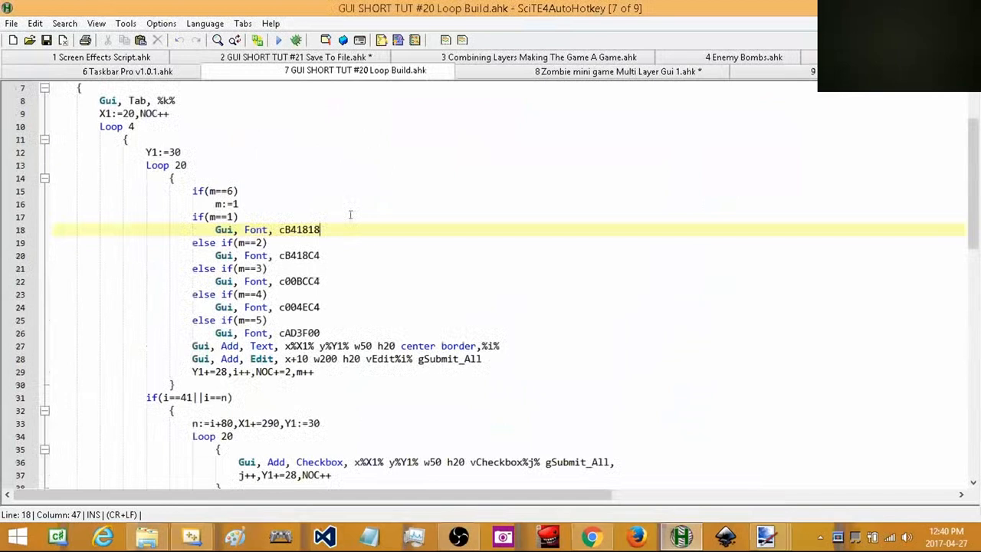
scroll(352, 257, "up", 3)
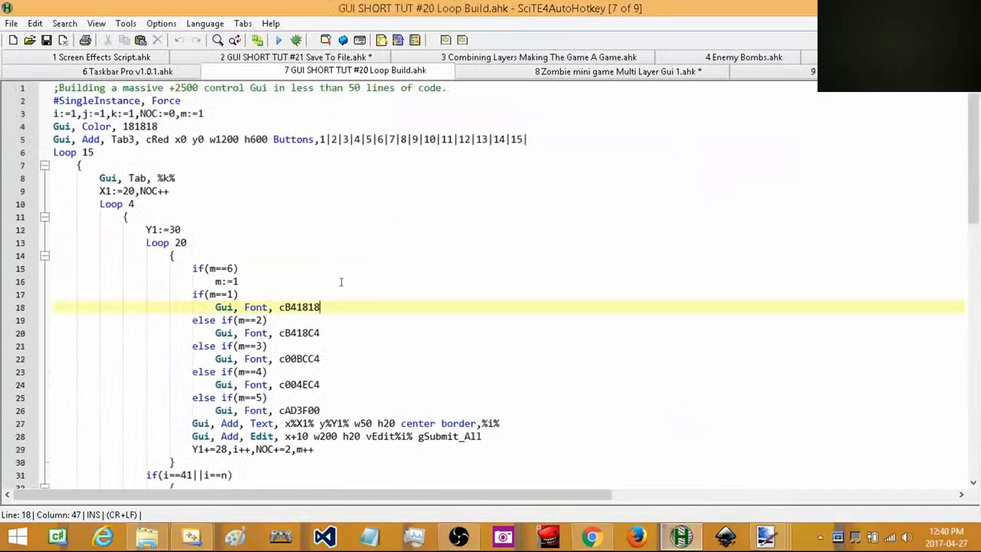
scroll(422, 306, "down", 4)
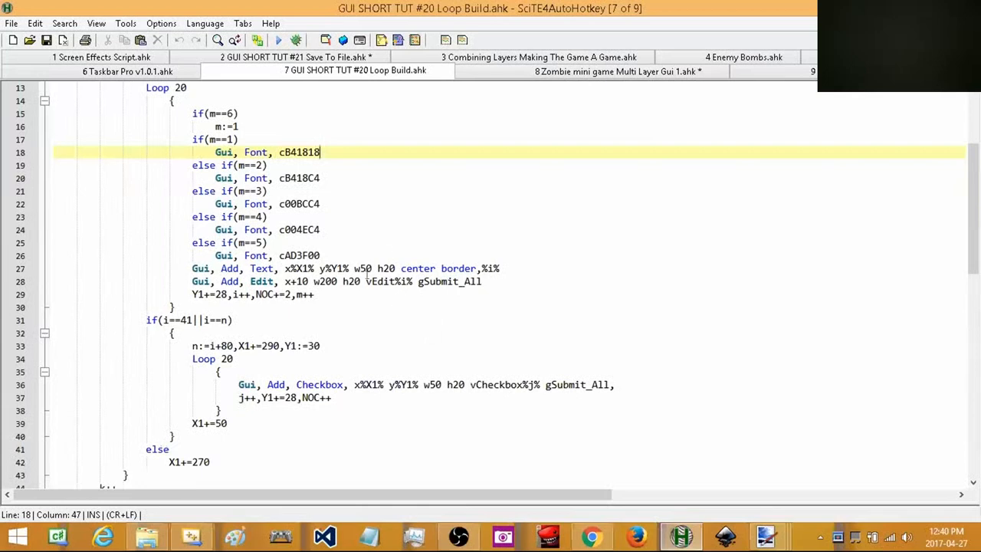
left_click_drag(367, 280, 413, 280)
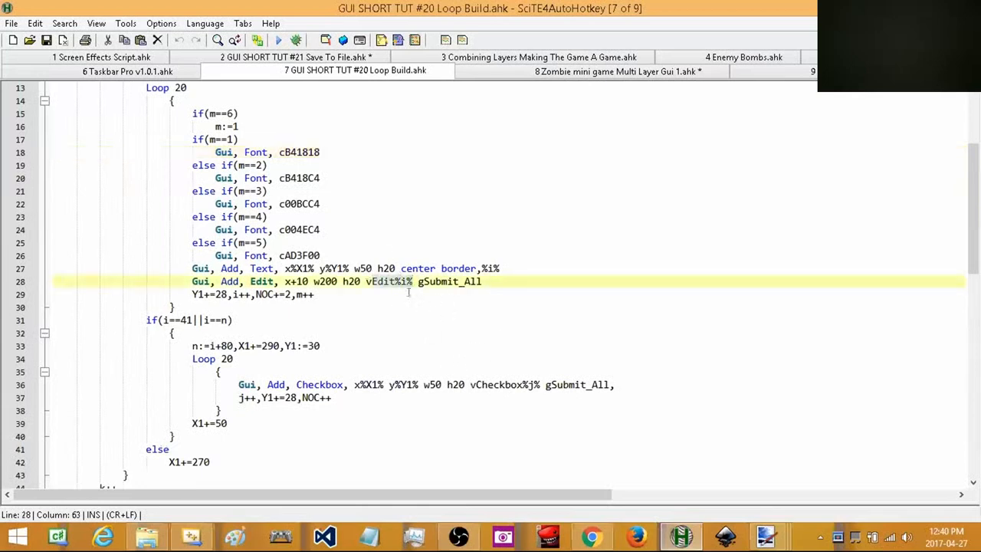
left_click_drag(413, 280, 372, 280)
scroll(619, 284, "up", 2)
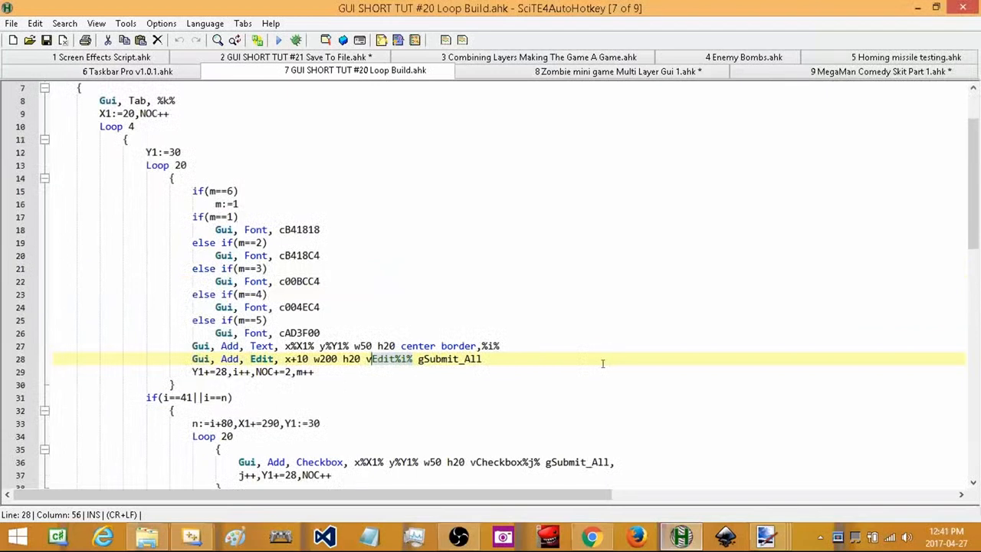
left_click(481, 359)
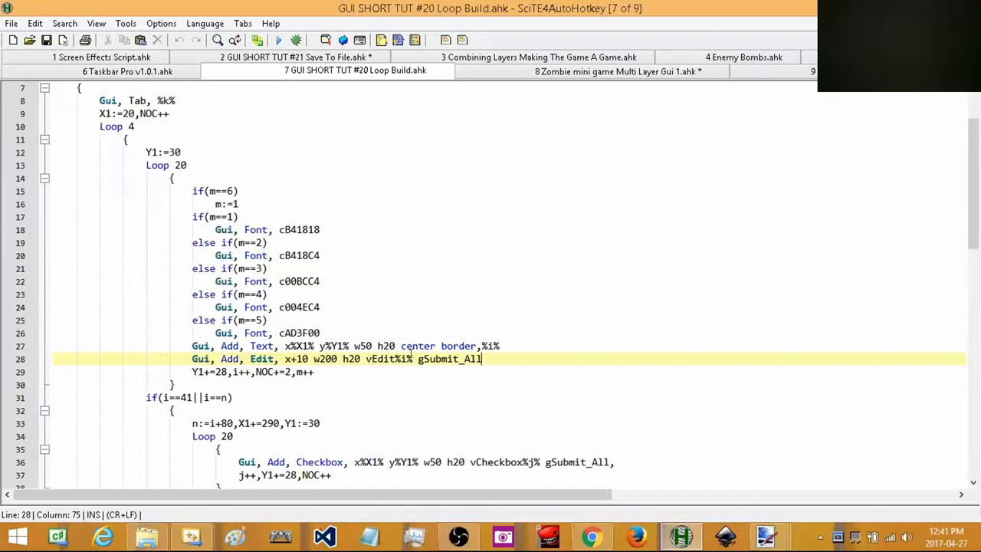
left_click_drag(413, 358, 371, 359)
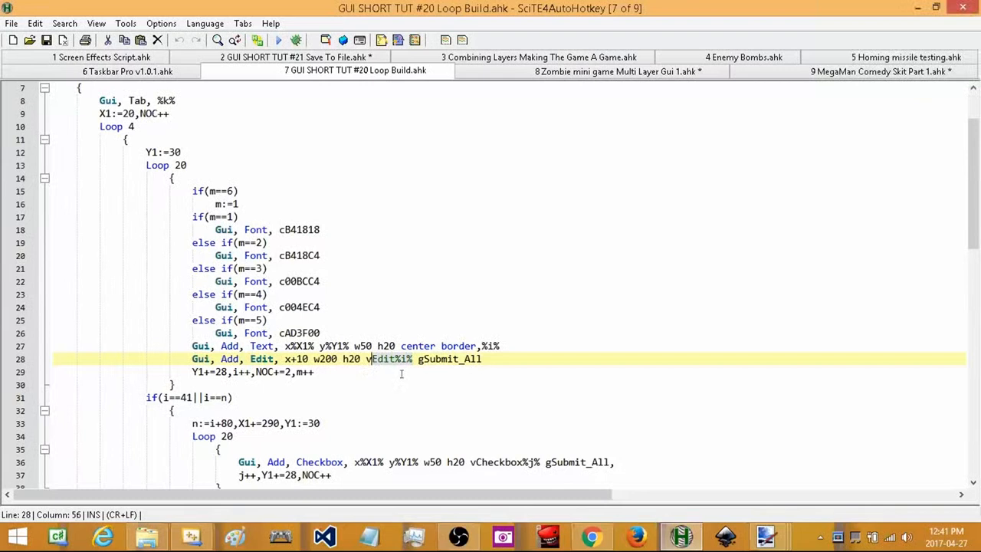
left_click(411, 358)
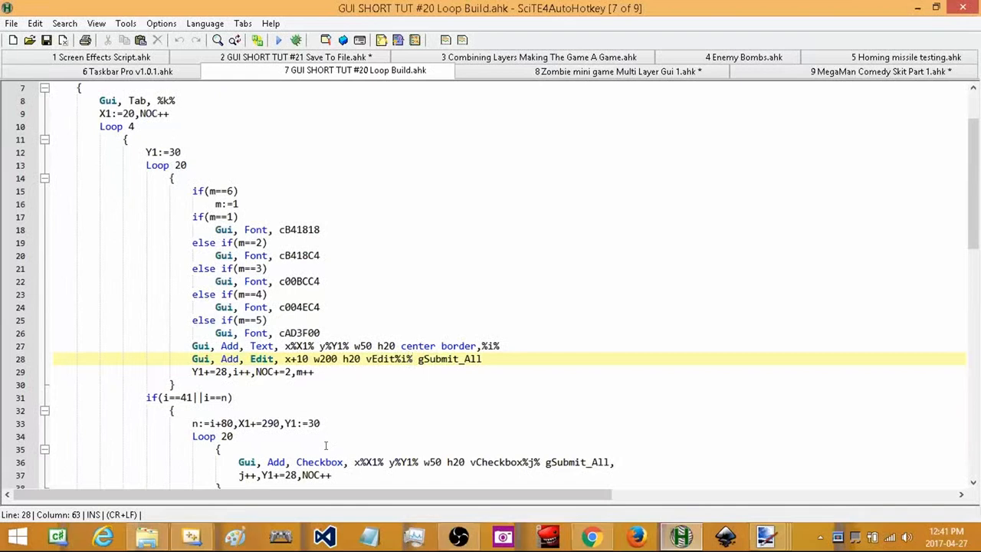
scroll(326, 430, "down", 3)
scroll(307, 420, "down", 4)
scroll(307, 420, "down", 3)
scroll(314, 420, "down", 4)
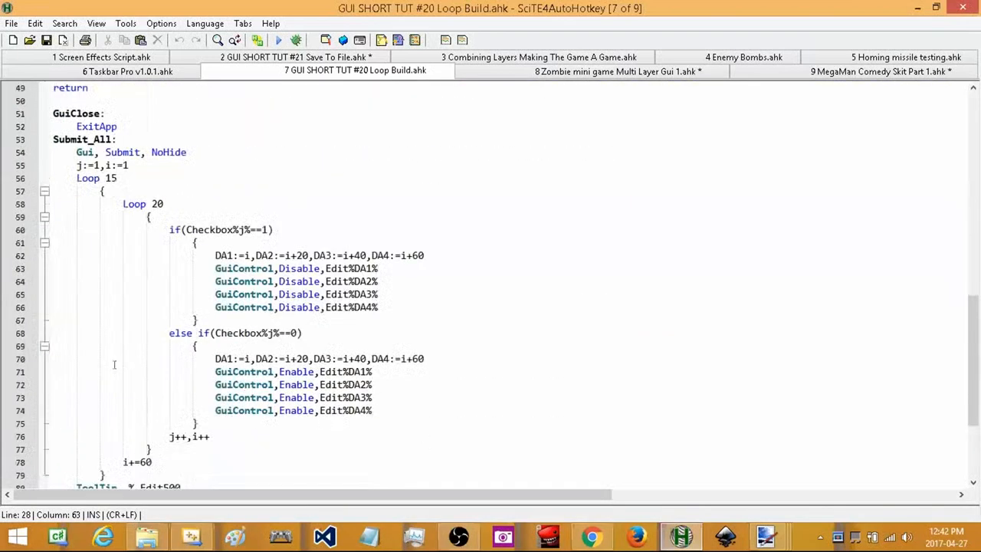
scroll(114, 365, "up", 2)
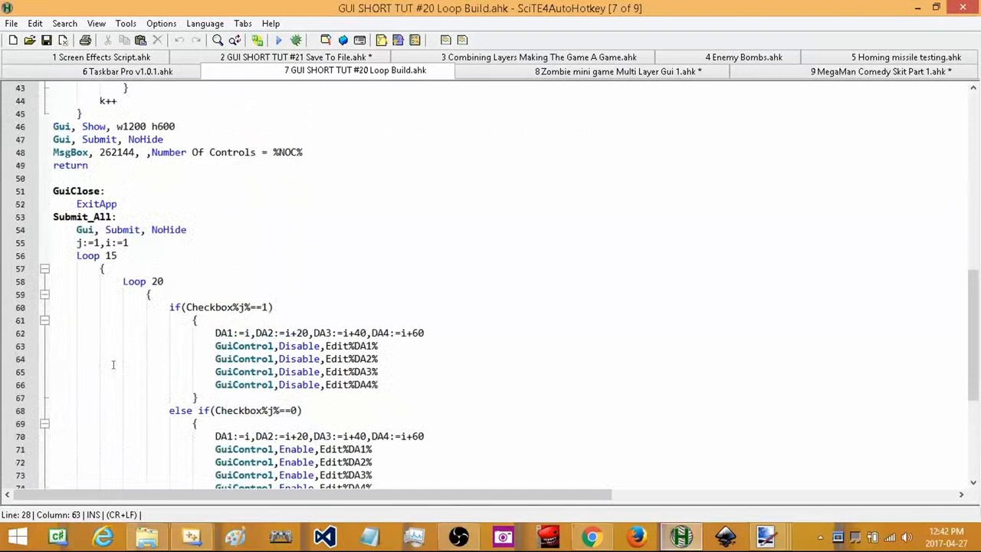
scroll(135, 361, "up", 3)
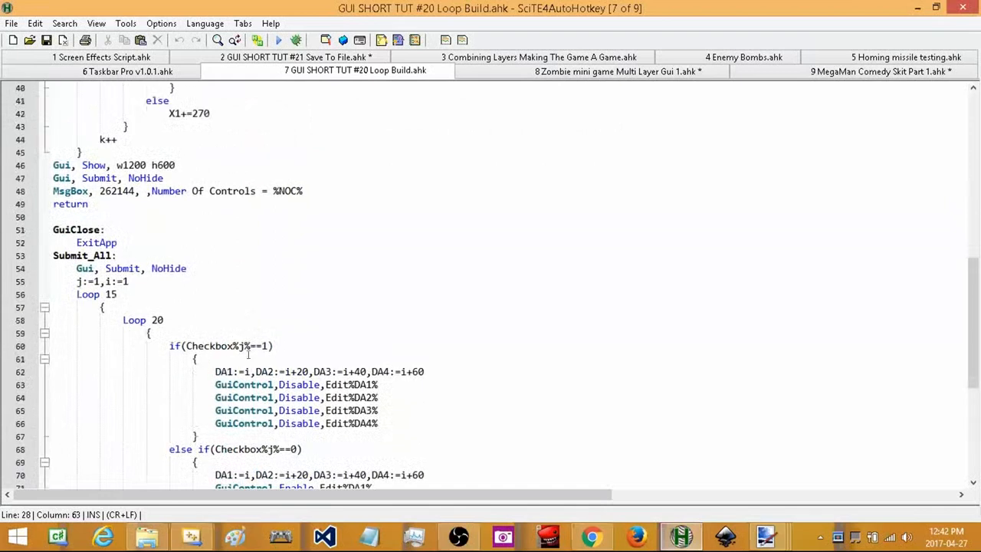
scroll(230, 368, "up", 2)
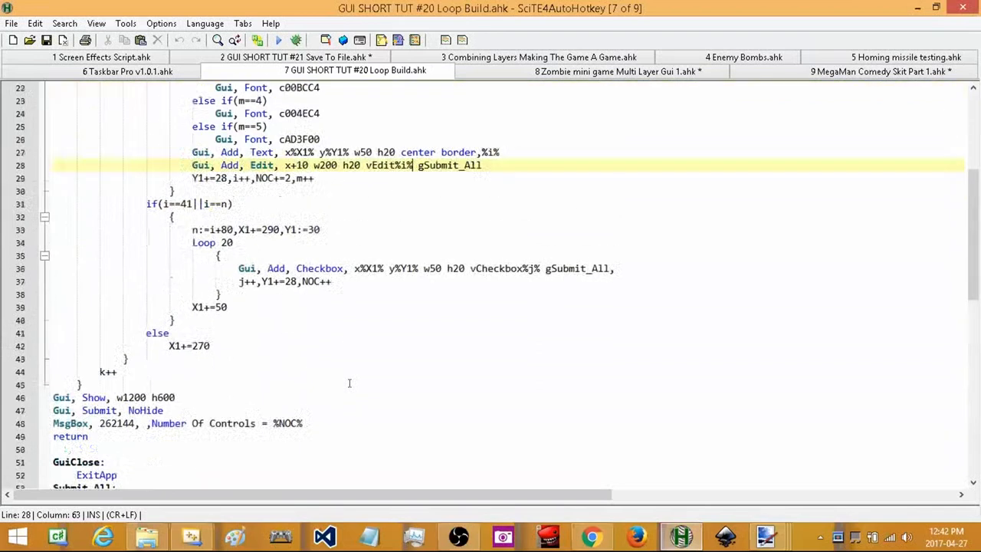
scroll(349, 383, "up", 3)
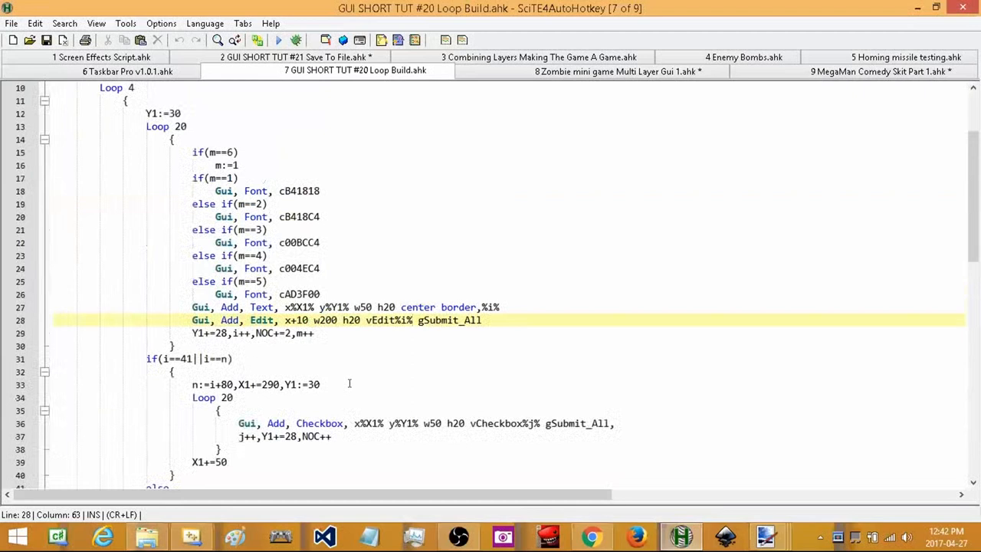
scroll(349, 383, "up", 3)
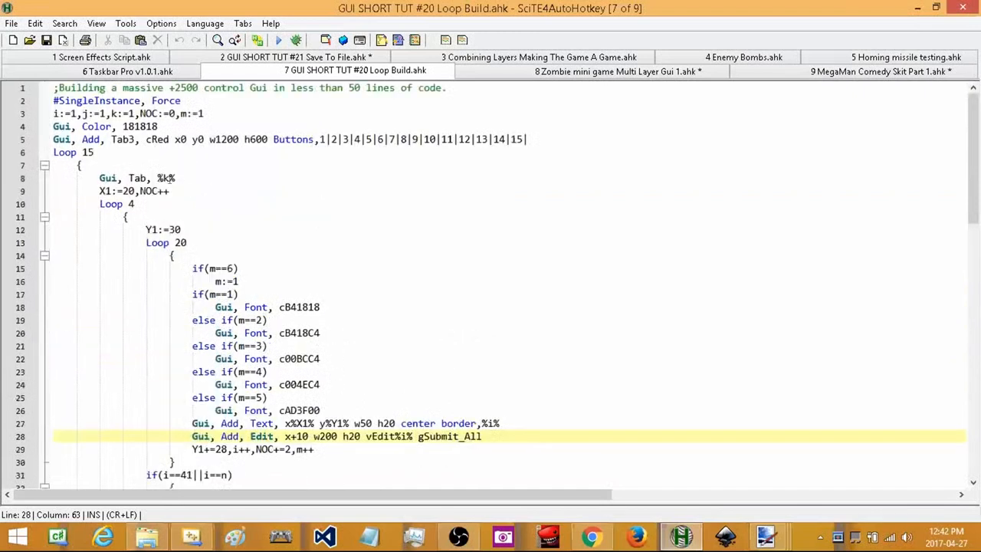
Add blank lines below #SingleInstance and write a loop 100 block with braces
left_click(190, 100)
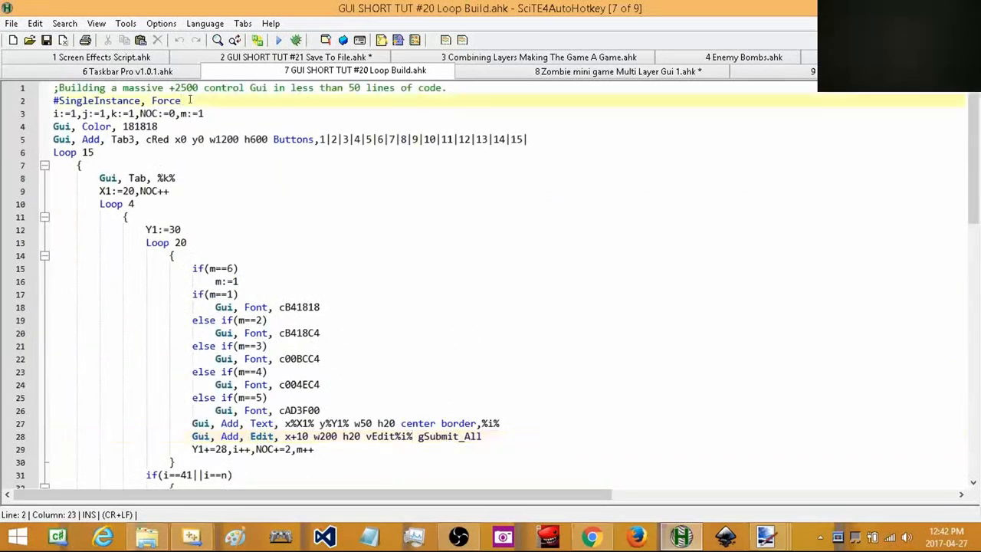
key("Return")
key("Return")
key("Return")
key("Return")
key("Return")
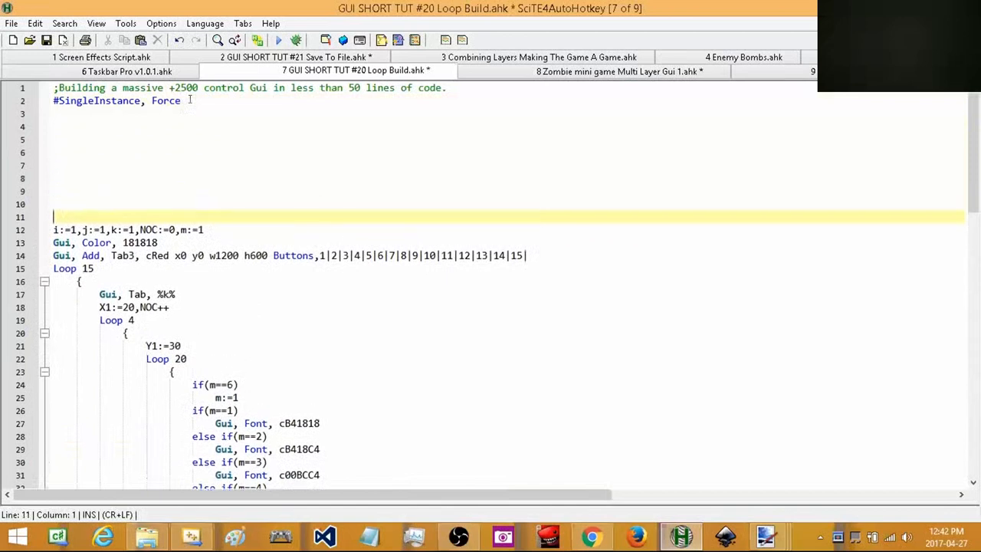
key("Up")
key("Up")
key("Up")
key("Up")
key("Up")
key("Up")
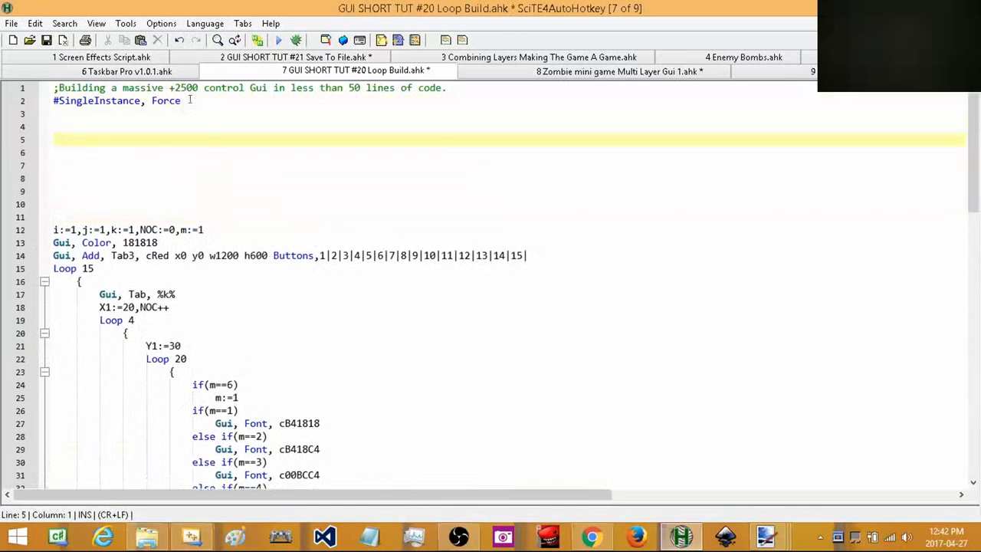
type("loop 1")
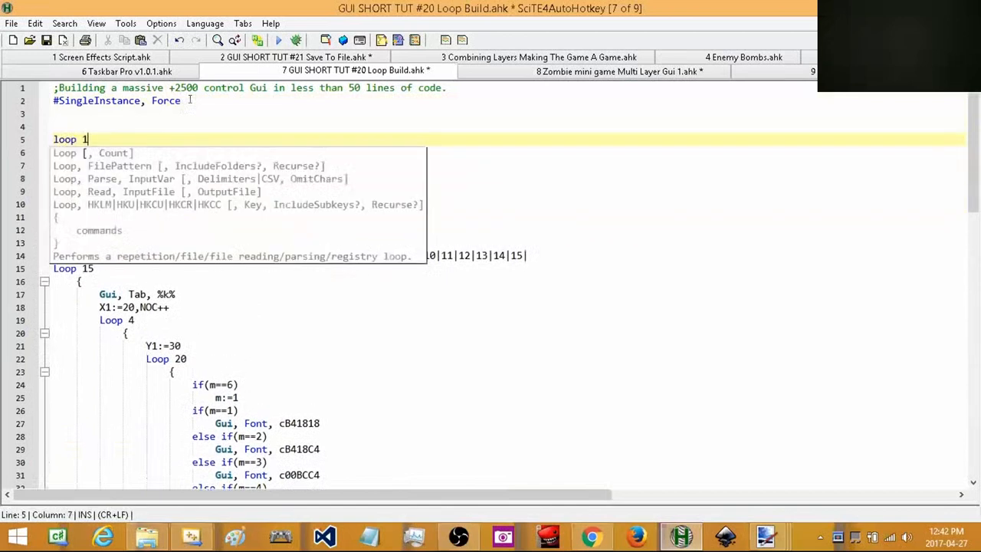
type("00")
key("Return")
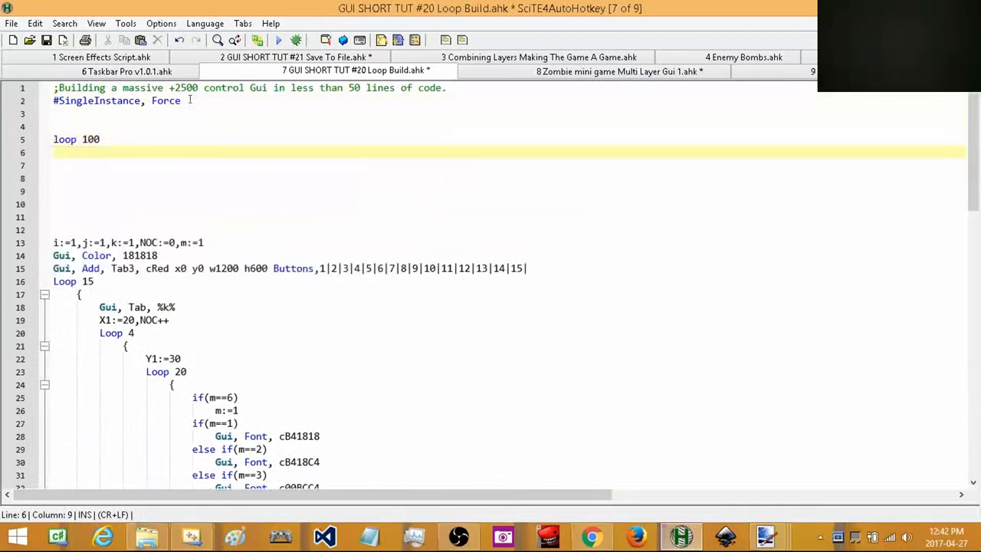
type("{")
key("Return")
type("}")
key("Up")
key("End")
key("Return")
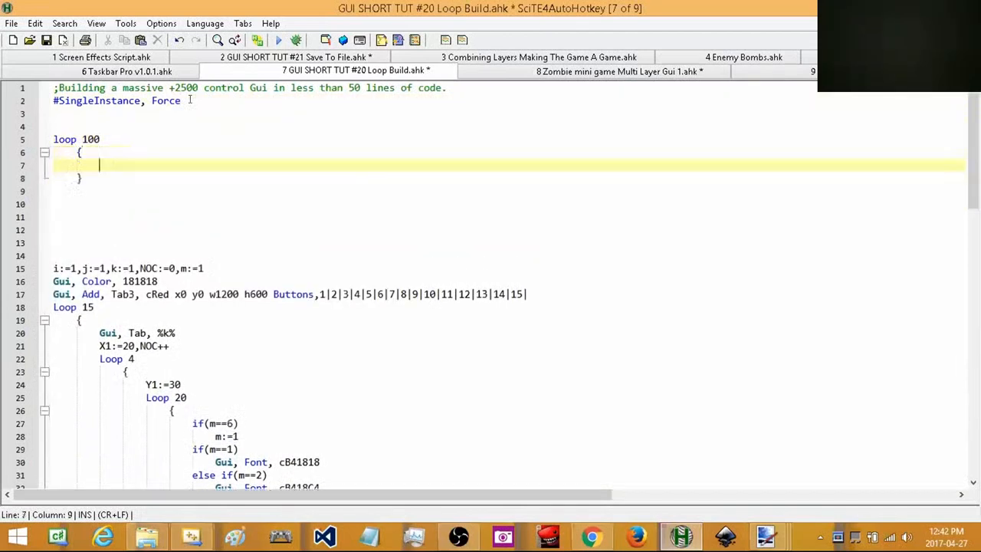
type("myyyy")
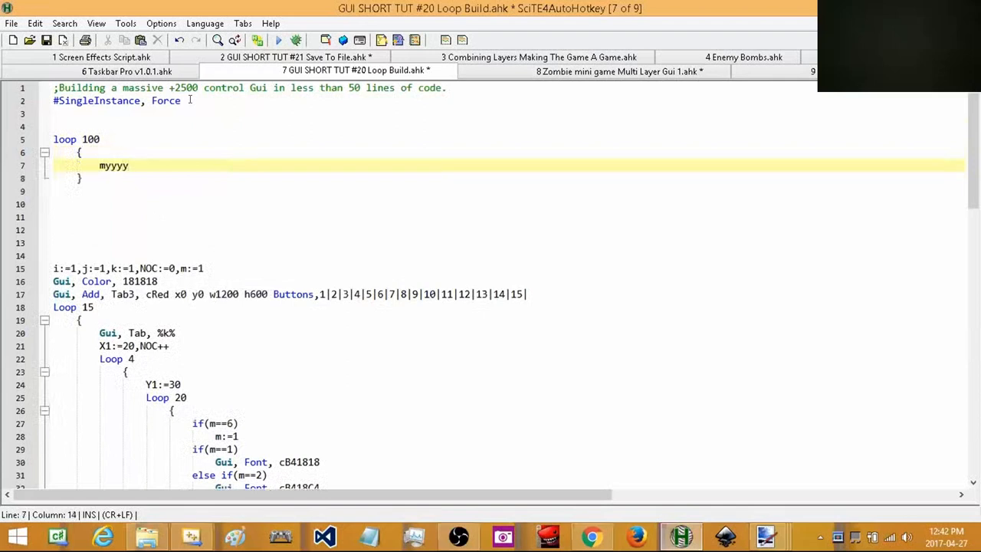
type("%%")
Fill the loop body with myyyy%i% := "Hello" and i++
key("Left")
type("i")
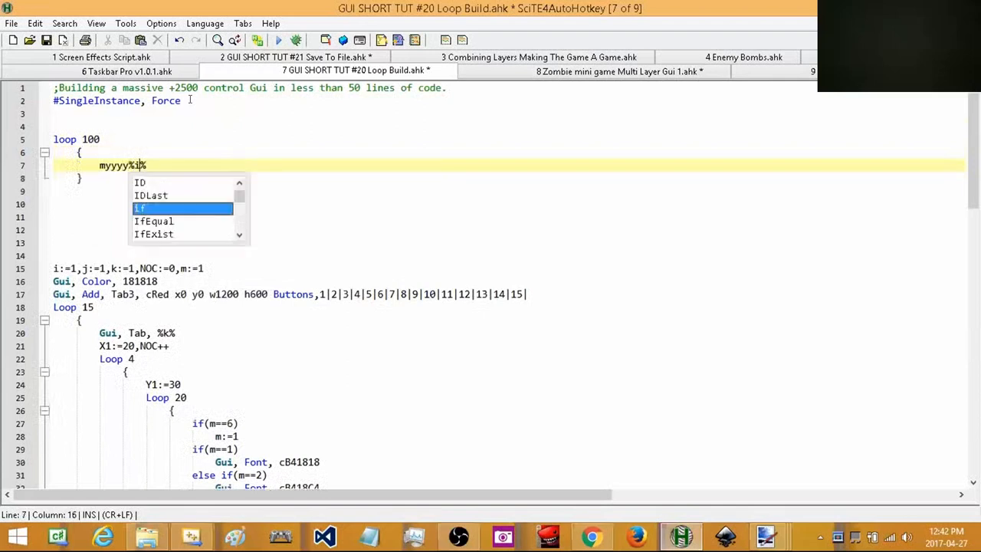
key("Down")
key("Escape")
key("End")
key("Return")
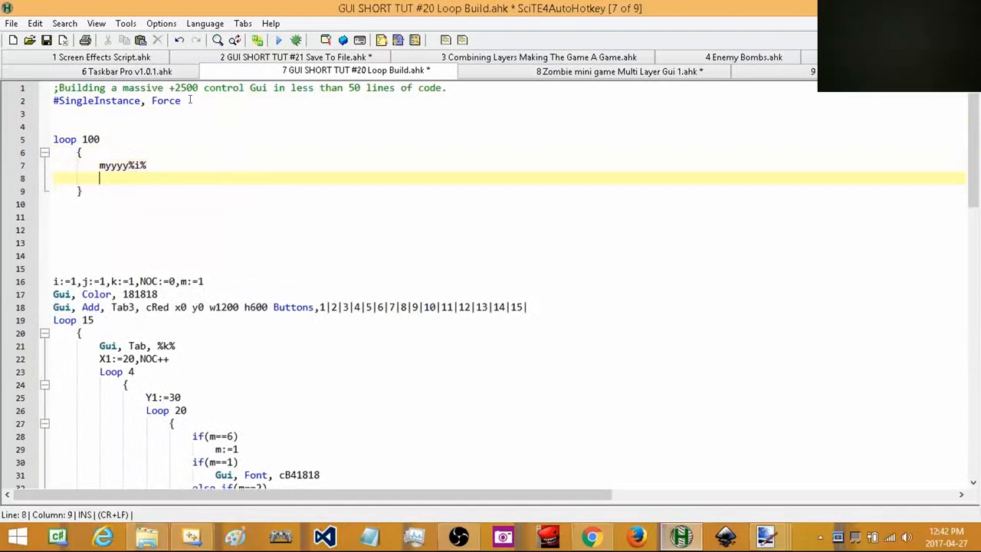
type("i++")
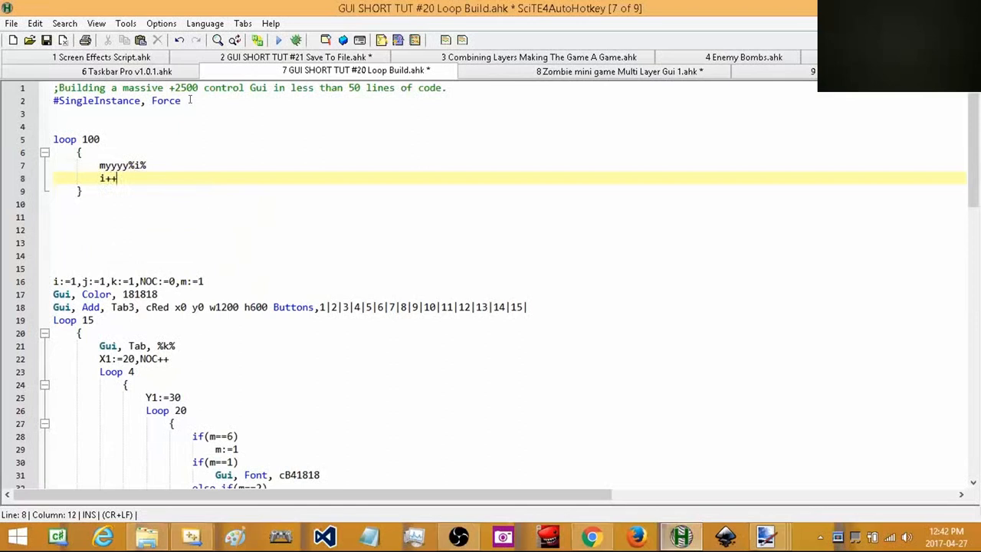
left_click(157, 158)
type(":=")
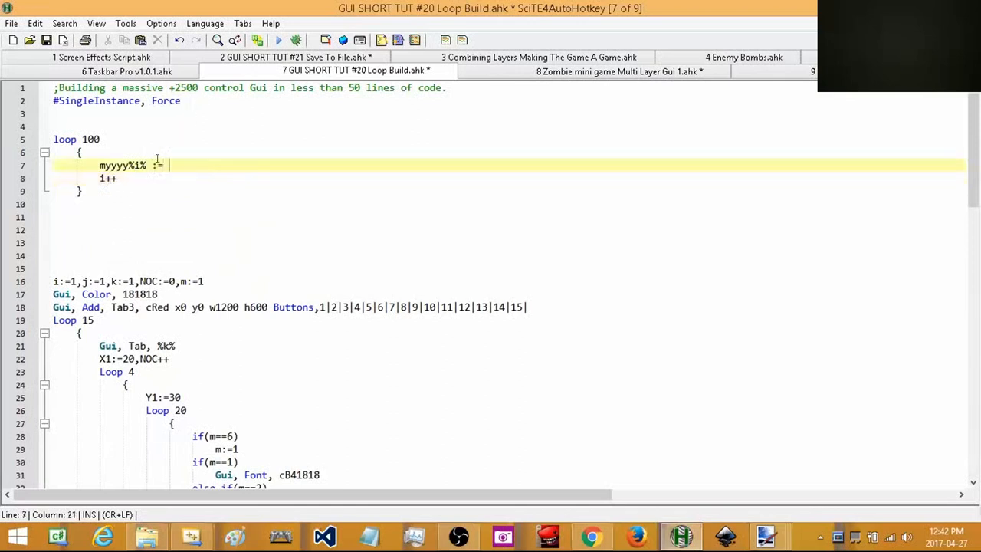
type(" \"Hello\"")
Select the whole demo loop block from line 3 and delete it
left_click(52, 113)
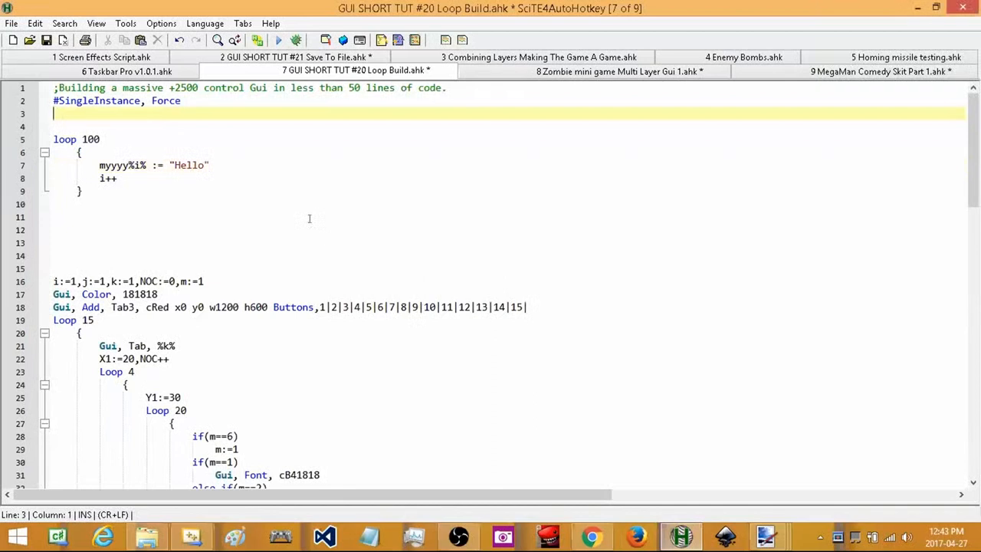
key("shift+Down")
key("shift+Down")
key("shift+Down")
key("shift+End")
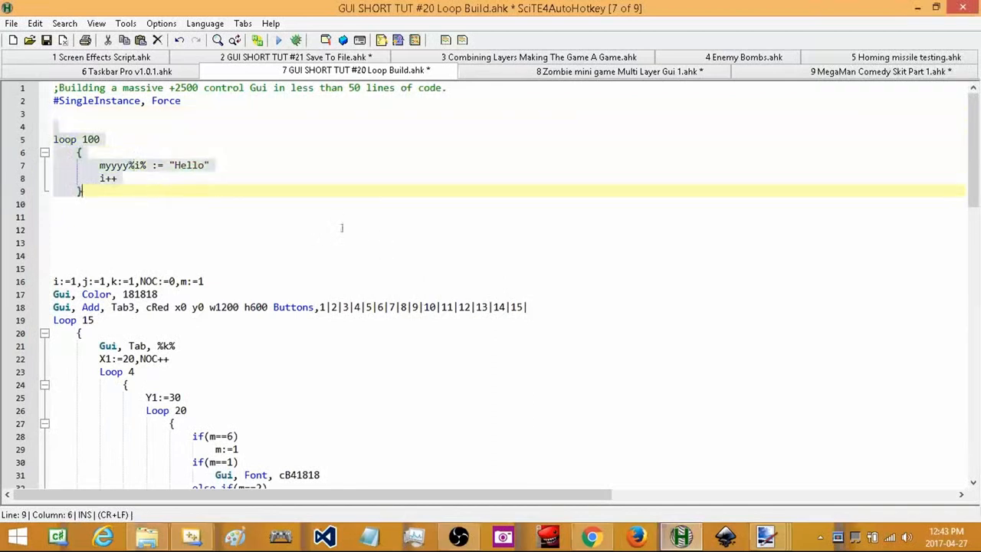
key("Delete")
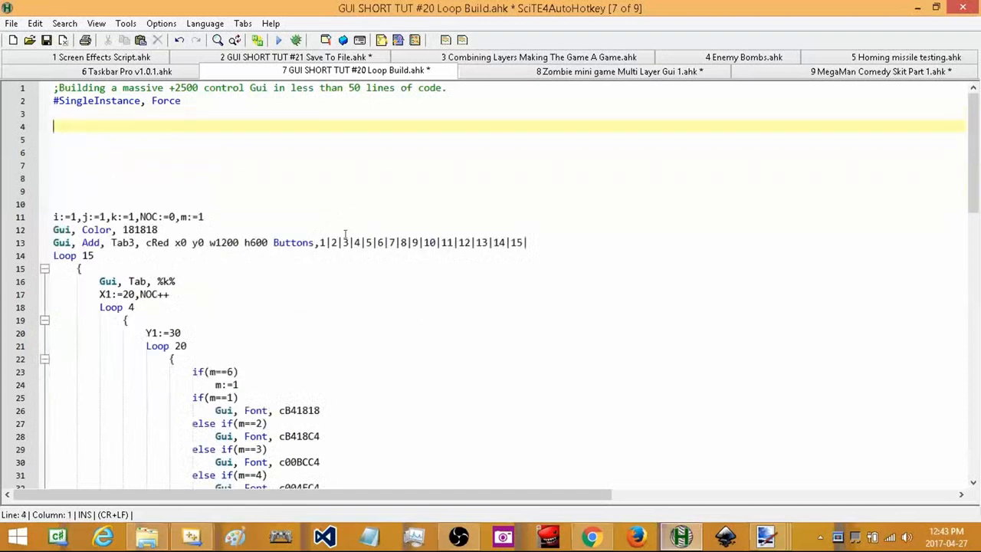
scroll(345, 230, "down", 2)
scroll(355, 293, "down", 8)
scroll(355, 329, "down", 2)
scroll(355, 352, "up", 2)
scroll(340, 377, "up", 4)
scroll(339, 378, "up", 5)
scroll(340, 378, "down", 5)
scroll(230, 345, "up", 2)
scroll(131, 322, "up", 4)
scroll(130, 322, "up", 1)
left_click(74, 145)
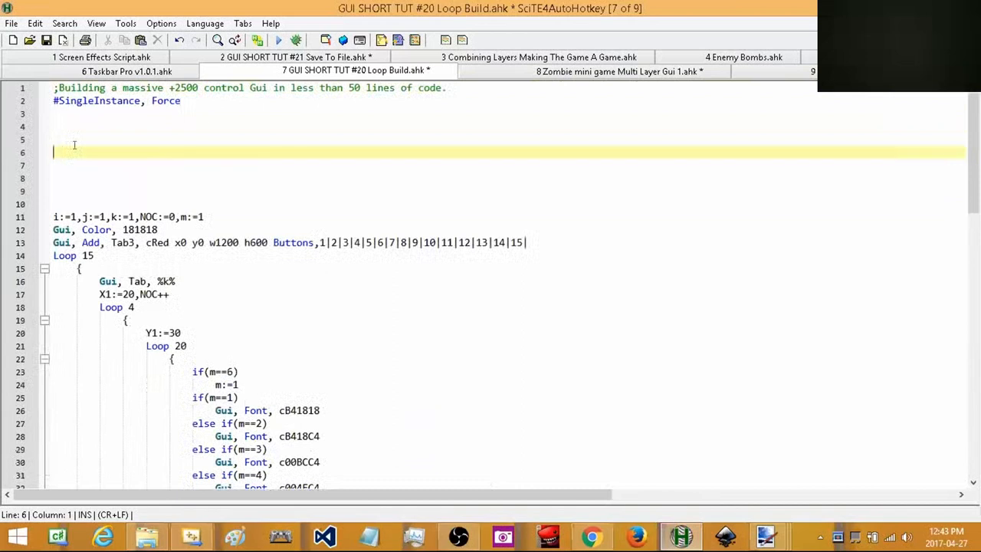
type("myyy")
type("%%")
key("Left")
type("i")
key("Escape")
key("Right")
type(":=n")
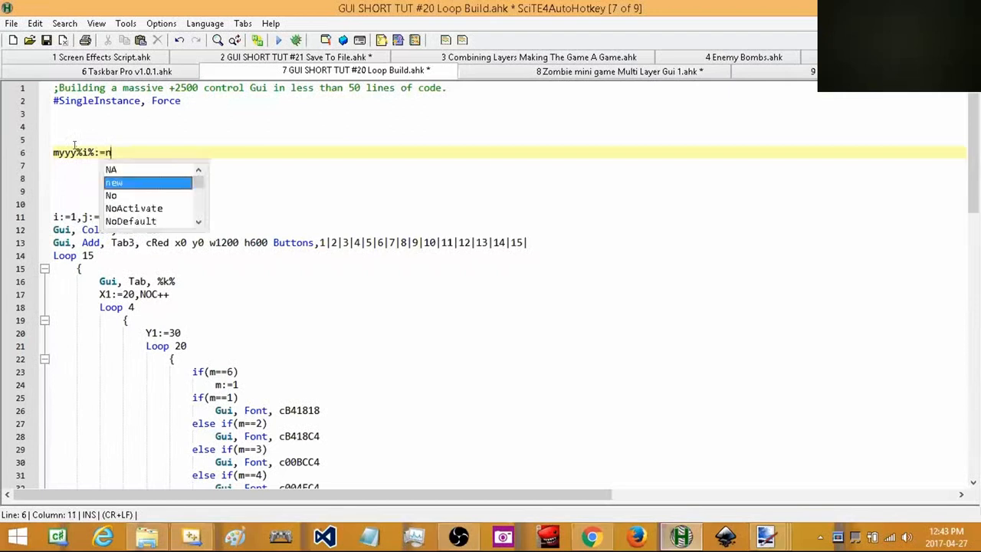
type("ull")
key("Down")
scroll(396, 227, "down", 8)
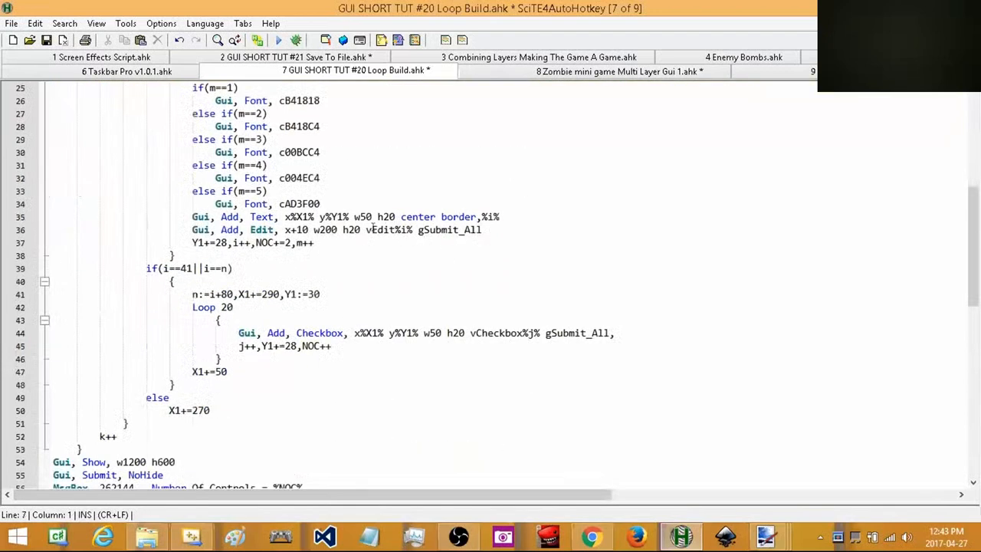
left_click(412, 230)
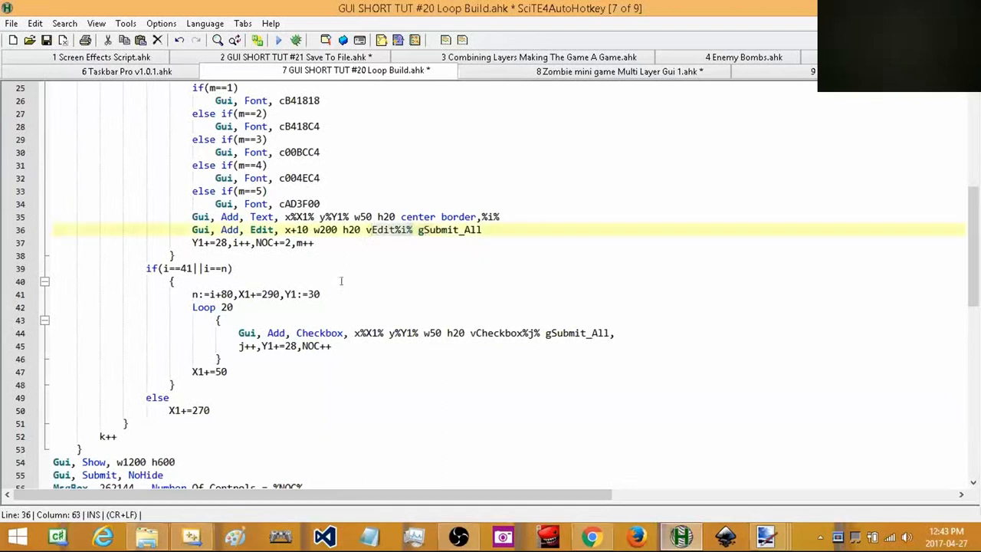
scroll(337, 279, "up", 4)
scroll(230, 230, "up", 4)
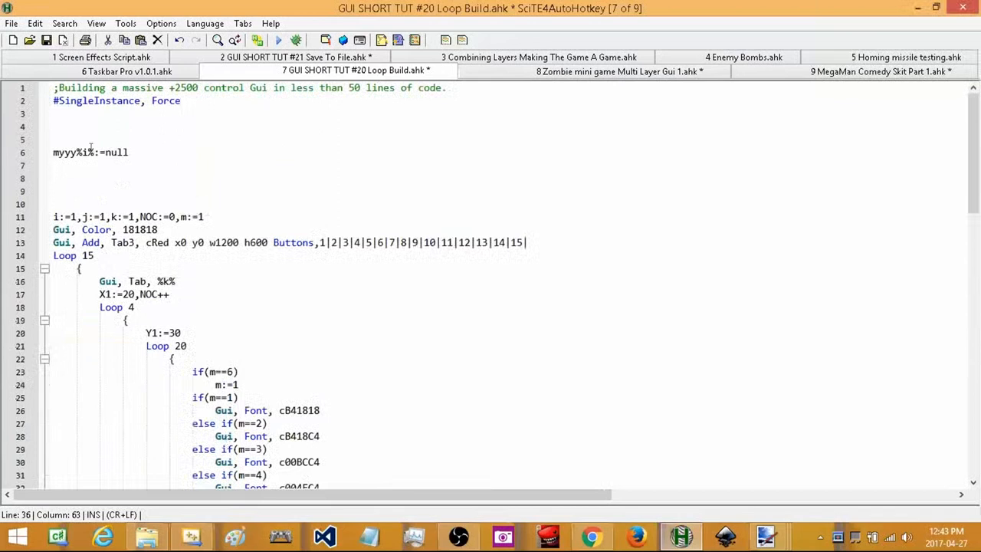
left_click_drag(132, 165, 51, 153)
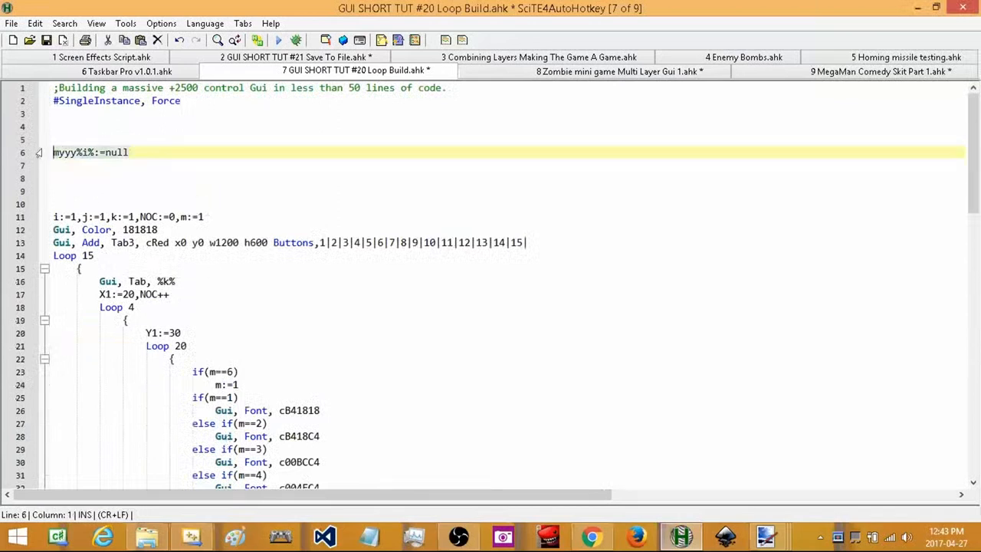
key("Delete")
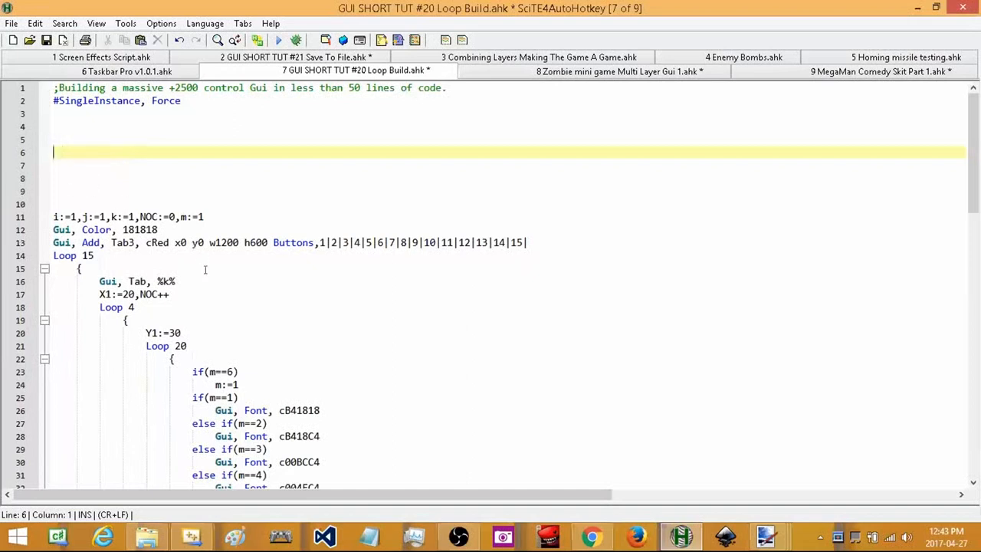
scroll(205, 270, "down", 3)
scroll(230, 291, "down", 3)
scroll(307, 299, "down", 3)
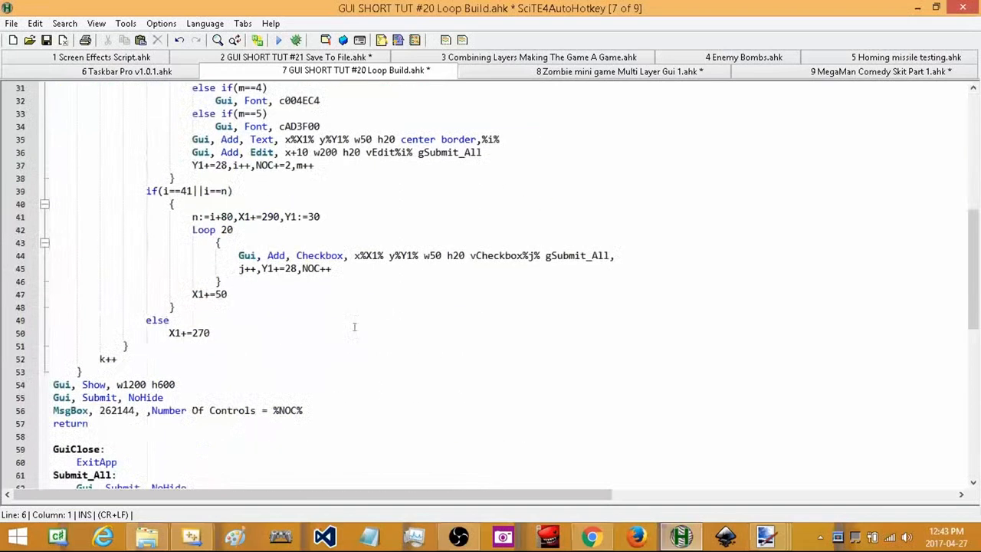
scroll(384, 307, "up", 1)
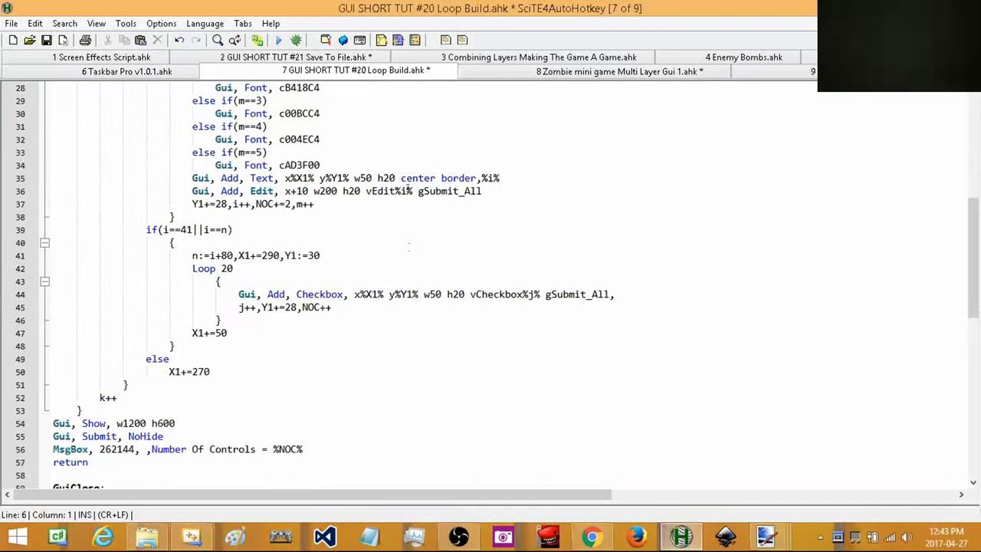
left_click_drag(412, 191, 372, 191)
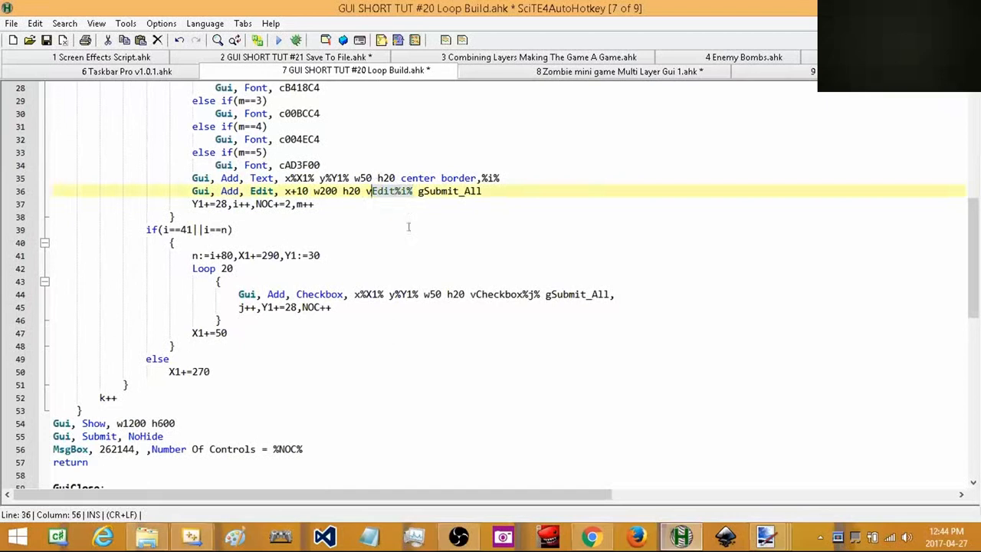
left_click(409, 227)
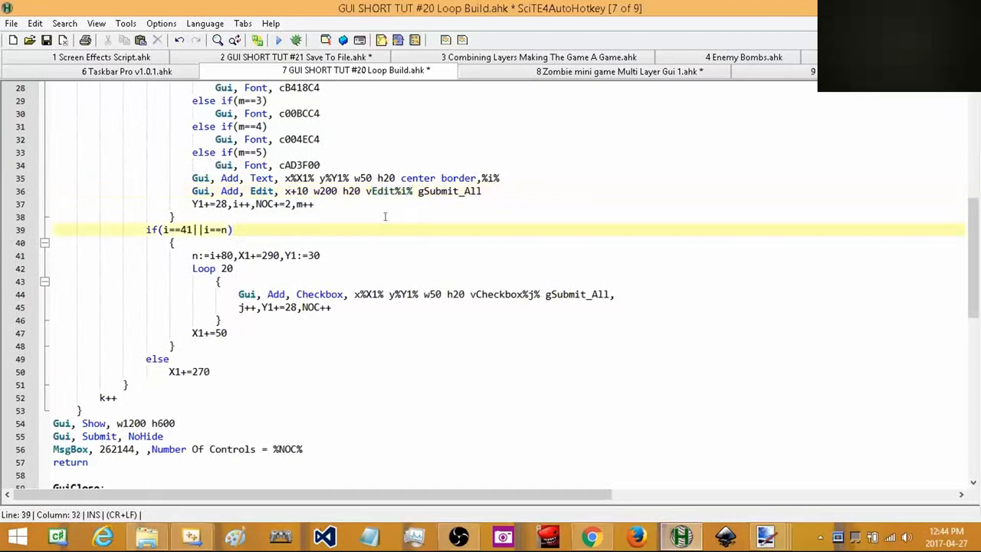
left_click(386, 216)
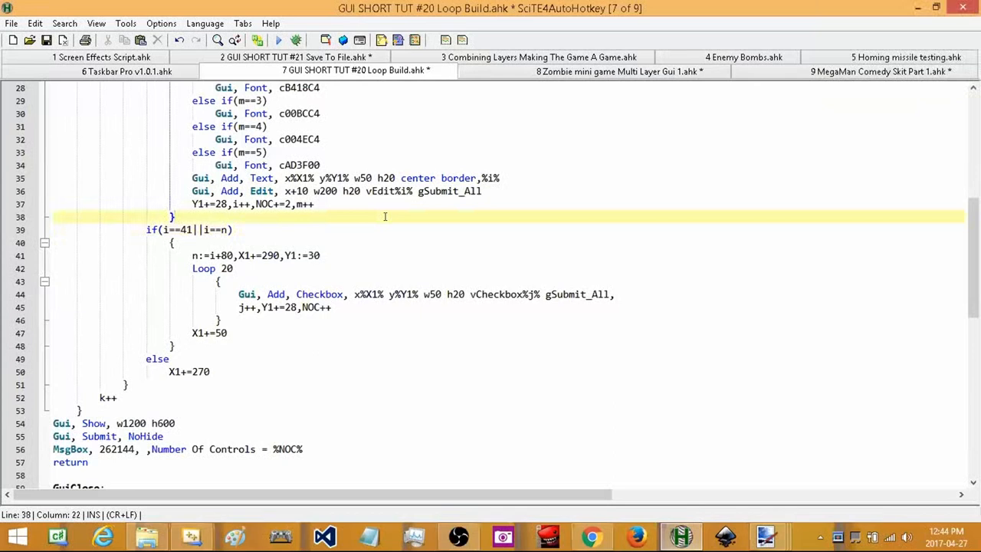
left_click(411, 190)
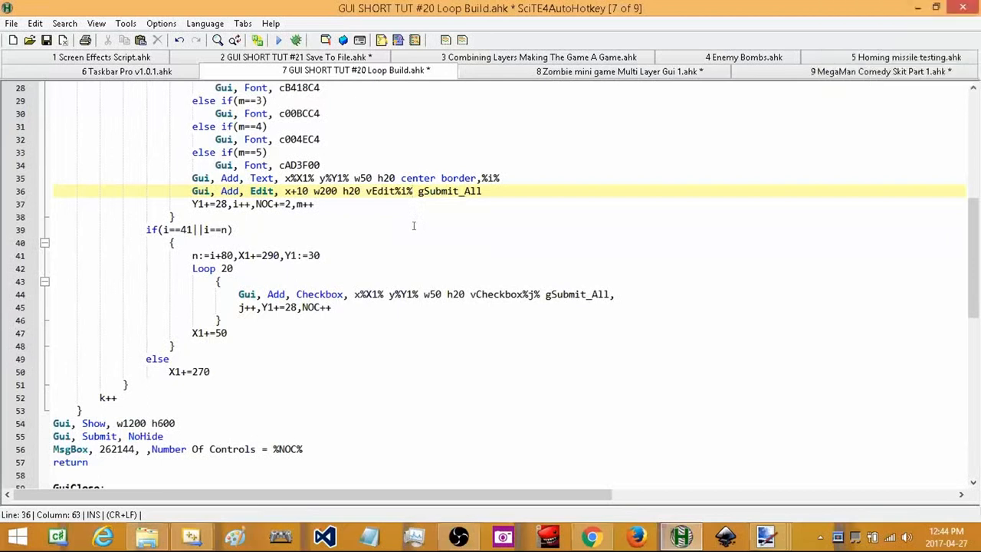
scroll(414, 225, "down", 3)
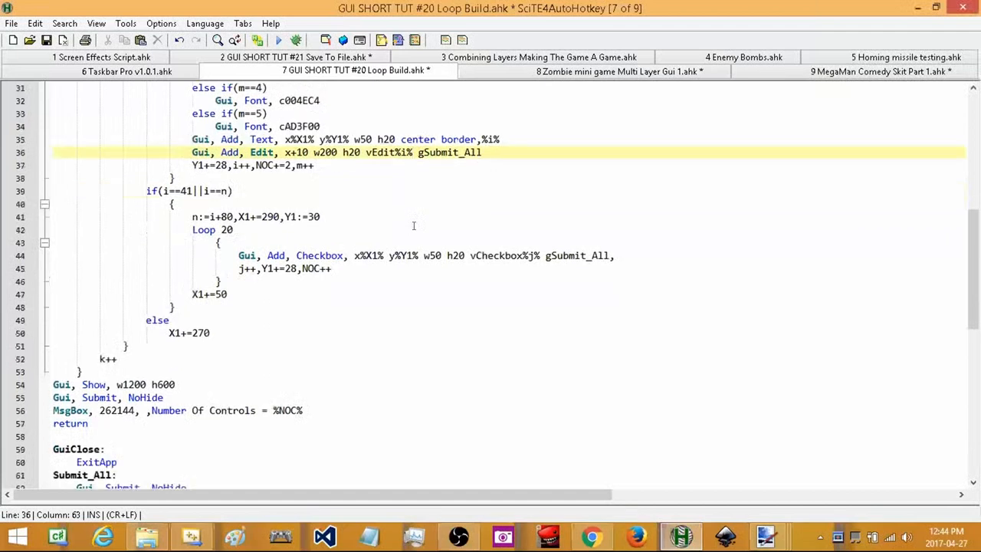
scroll(414, 225, "down", 3)
scroll(429, 230, "down", 3)
scroll(458, 250, "down", 2)
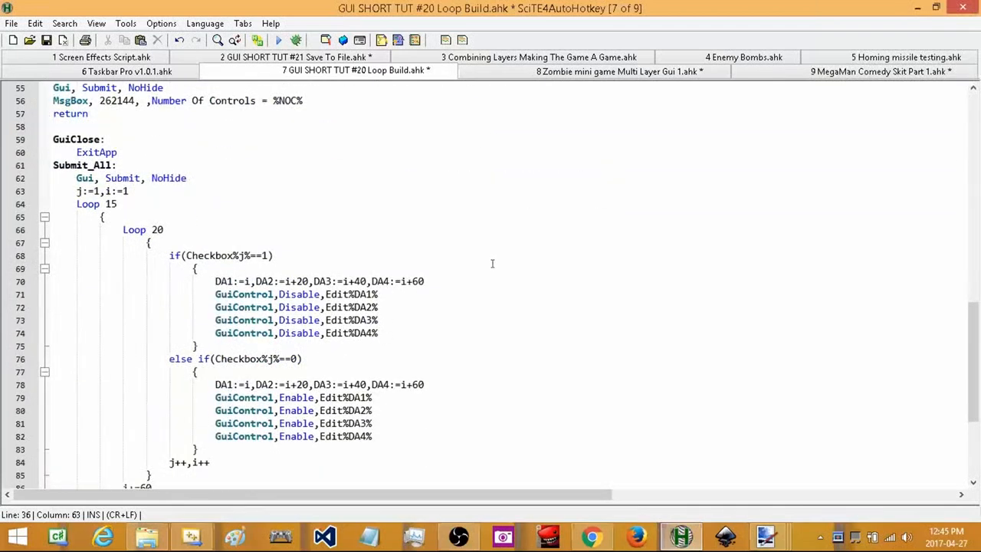
scroll(491, 263, "up", 4)
scroll(491, 263, "up", 2)
scroll(582, 238, "up", 5)
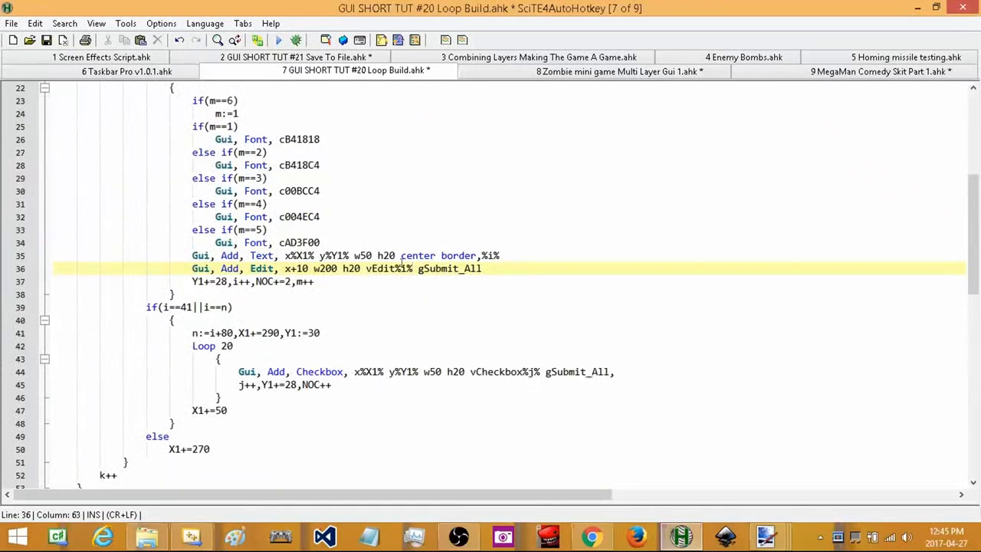
left_click_drag(402, 268, 398, 269)
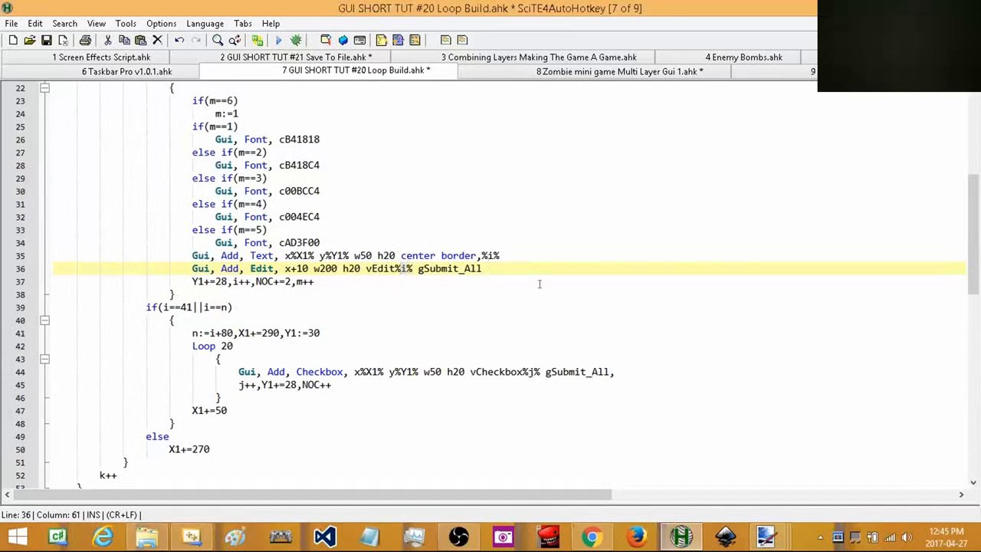
Try vEdit[i] on line 36, revert it to vEdit%i%, and return to the Loop 15 line
key("Left")
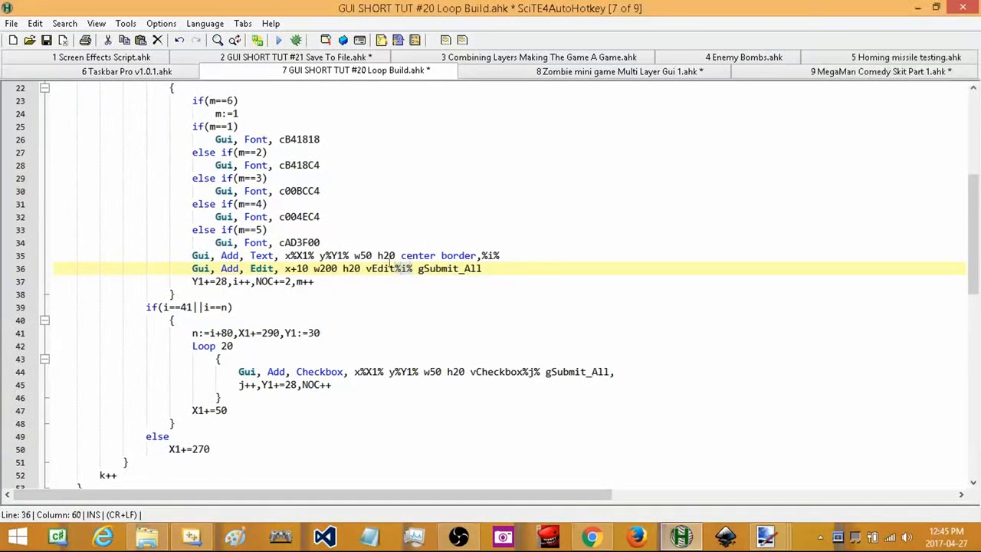
key("shift+End")
type("[]i")
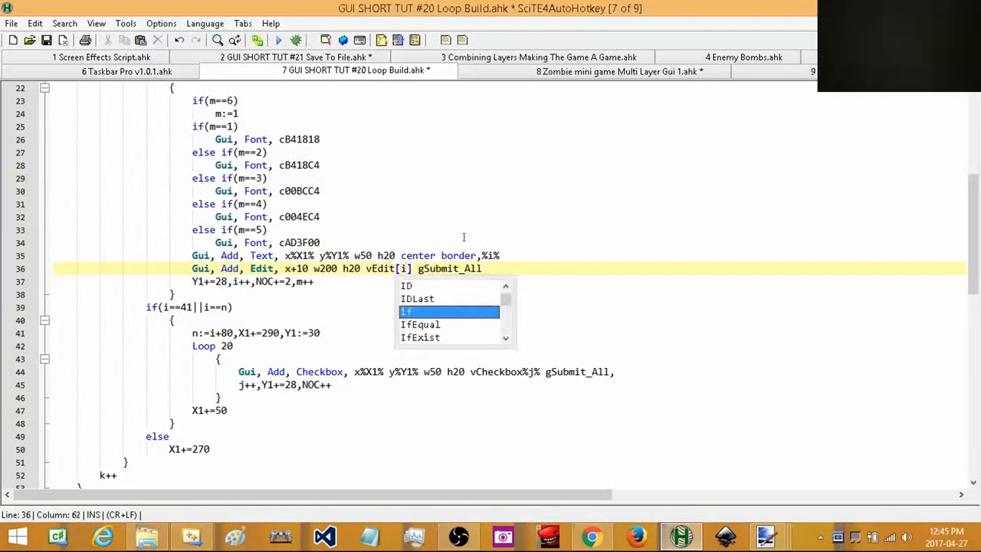
left_click(463, 239)
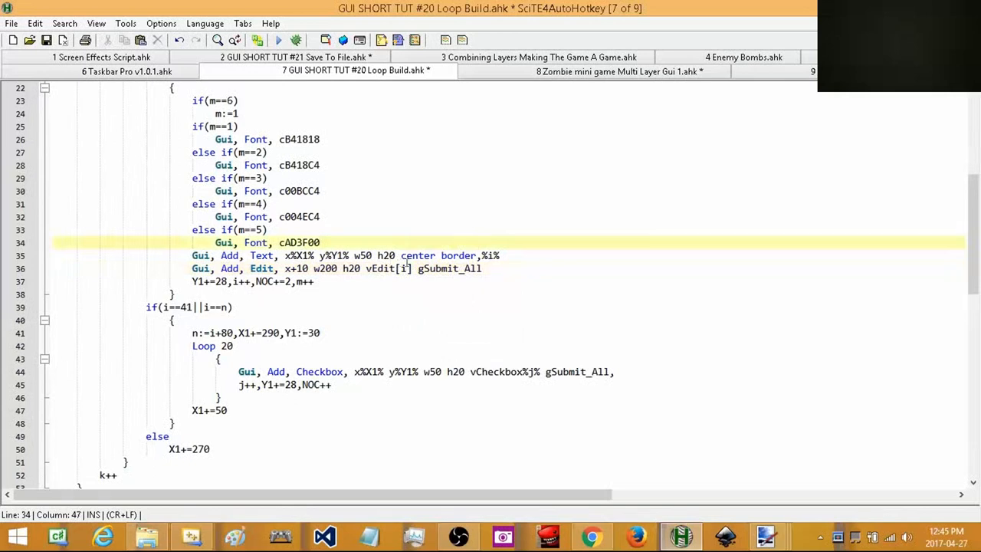
left_click(405, 267)
left_click_drag(411, 268, 395, 268)
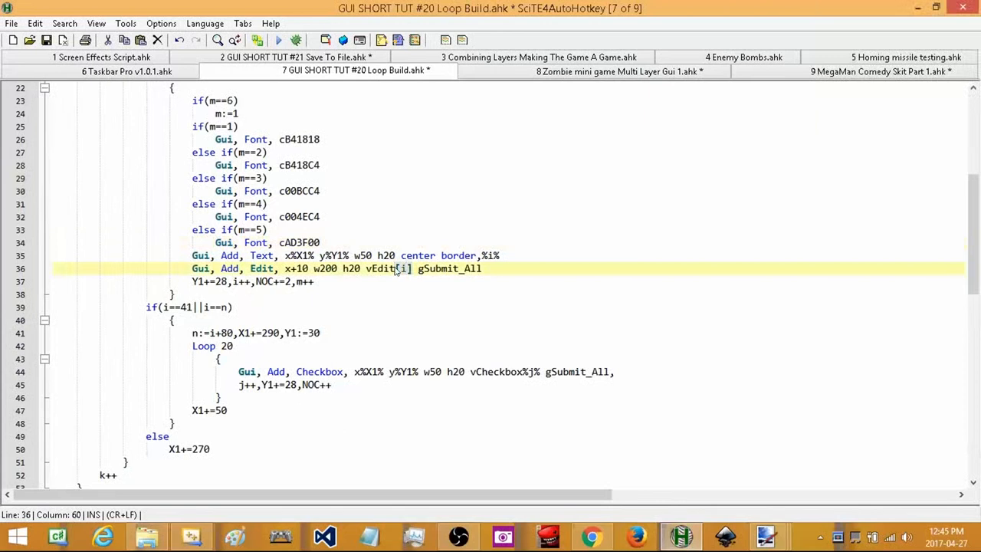
type("%%")
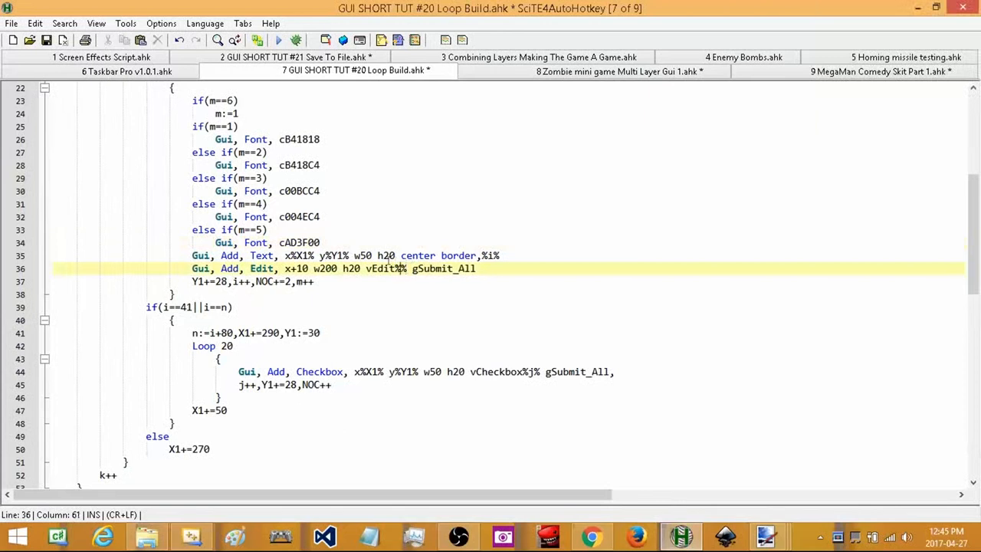
type("i")
left_click(100, 190)
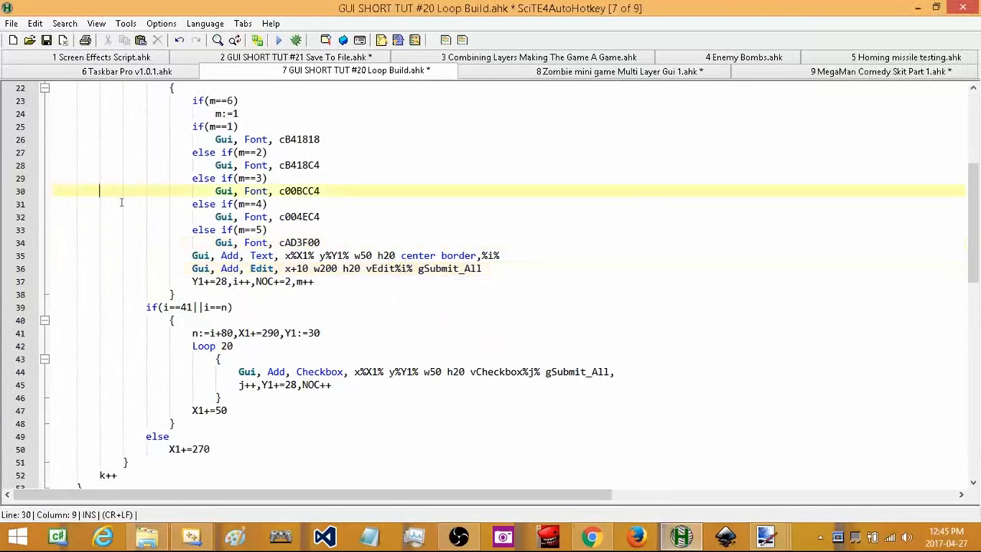
scroll(122, 202, "up", 5)
left_click(79, 178)
Add a trailing | after 15 in the Tab3 names list and review the nested Loop lines
left_click(143, 162)
left_click(525, 165)
type("|")
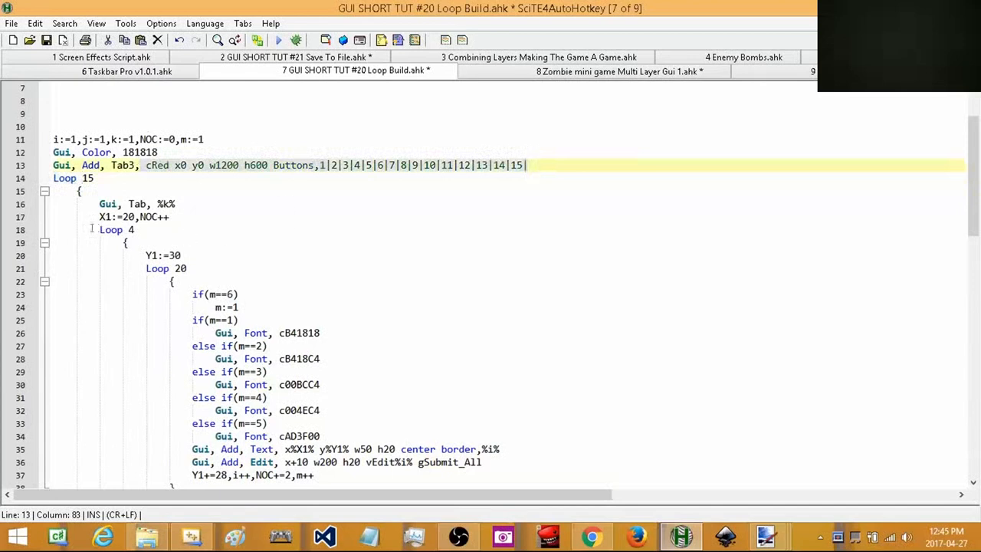
left_click(138, 229)
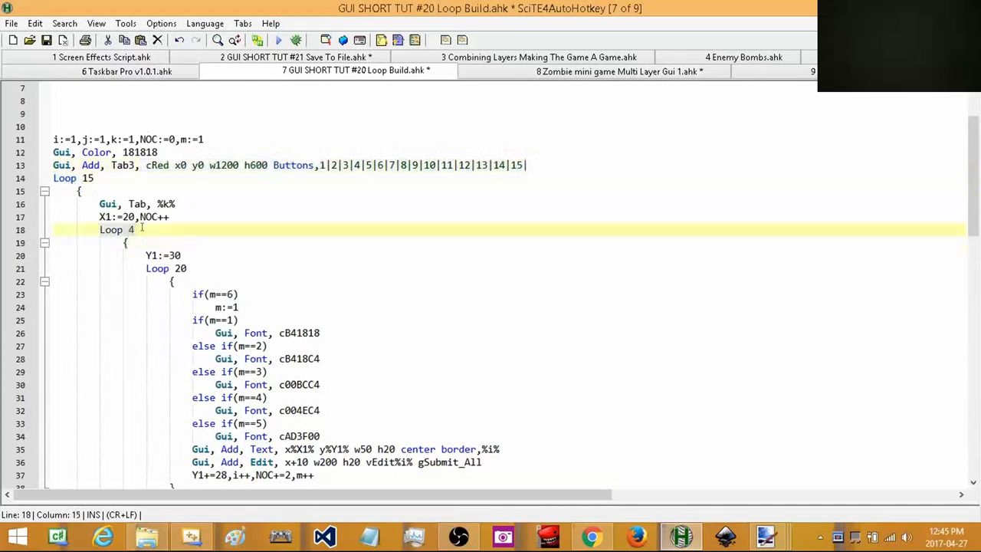
scroll(259, 237, "down", 4)
left_click(225, 113)
left_click(336, 142)
scroll(361, 154, "up", 2)
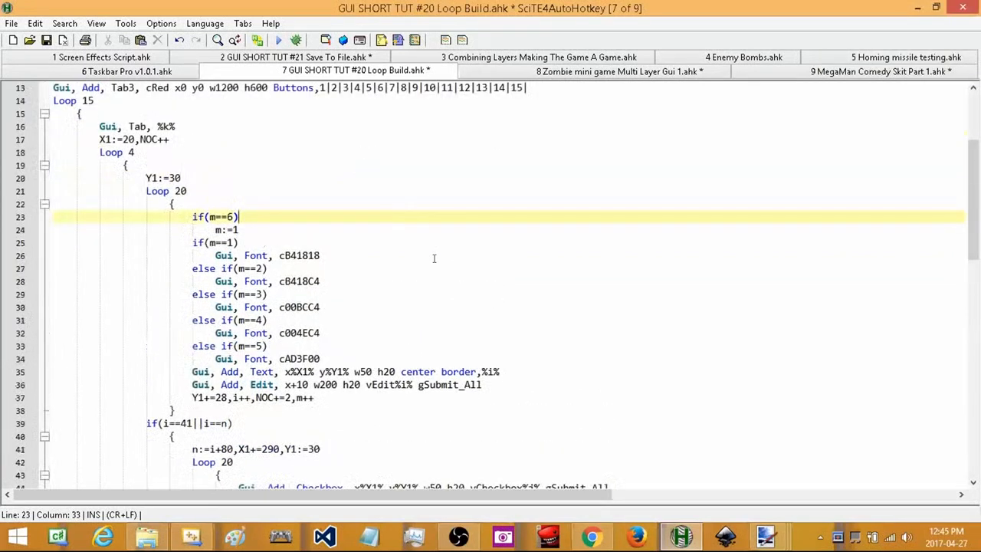
scroll(433, 258, "down", 3)
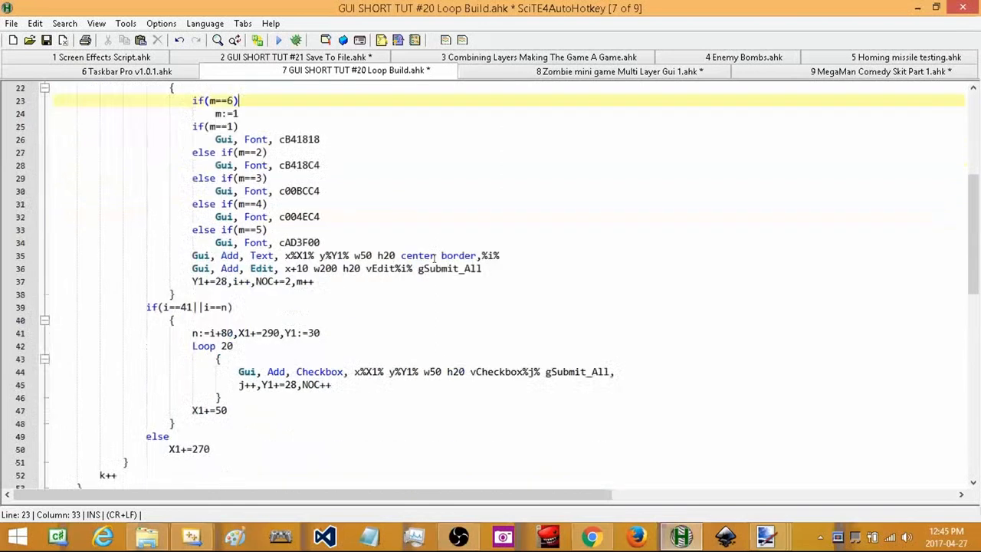
scroll(434, 258, "up", 2)
scroll(434, 258, "up", 2)
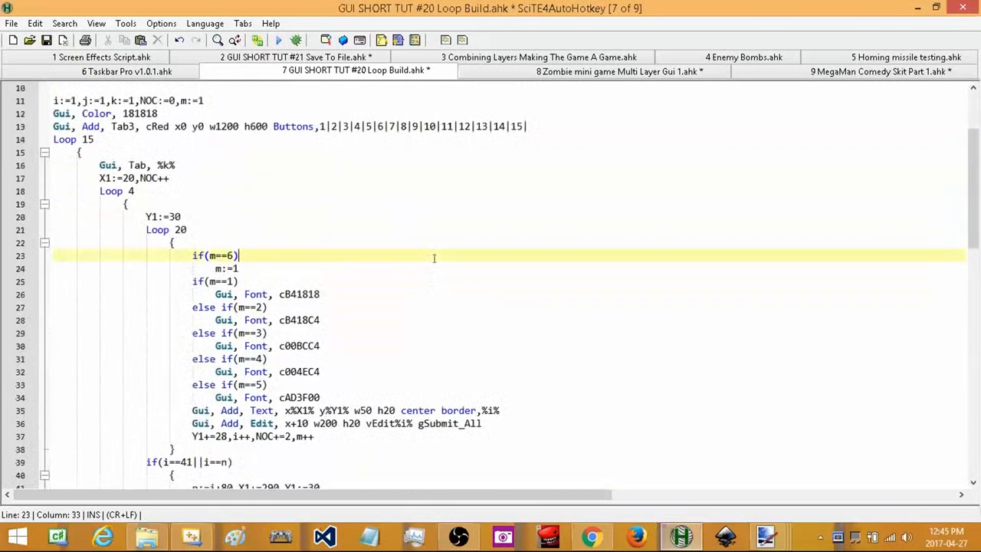
scroll(434, 258, "down", 1)
Highlight i++, the i==41 checkbox condition and n:=i+80 while explaining
double_click(239, 397)
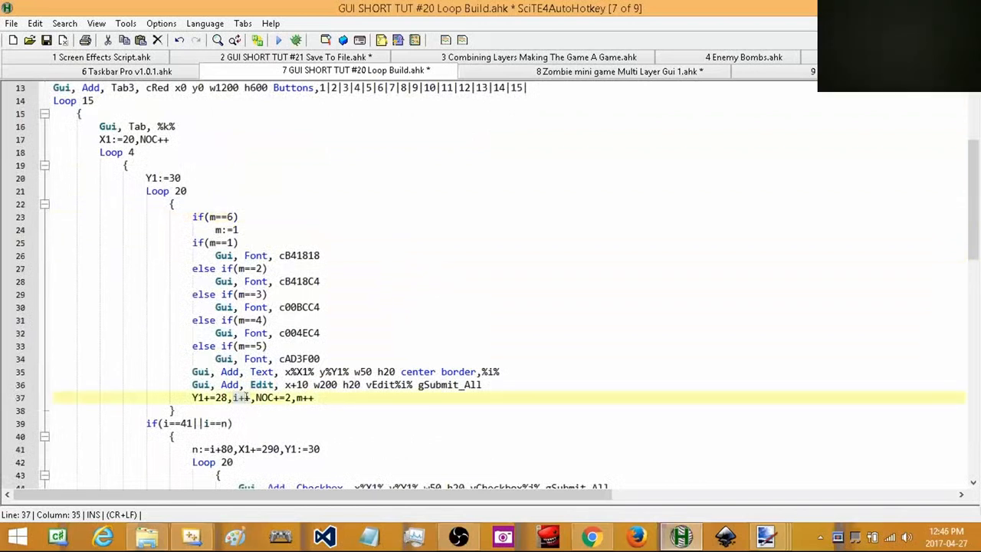
scroll(306, 414, "down", 1)
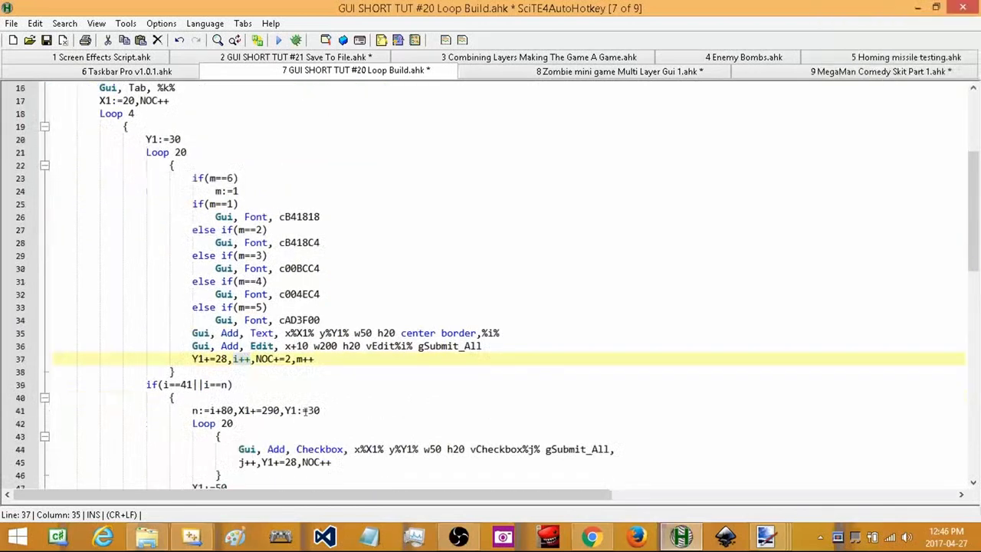
left_click(244, 364)
scroll(244, 365, "down", 5)
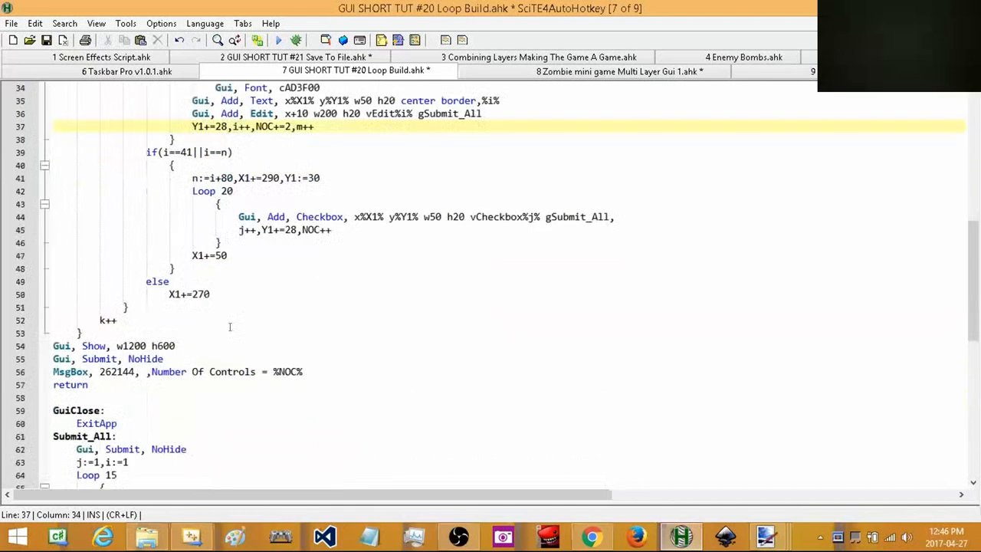
scroll(243, 307, "up", 2)
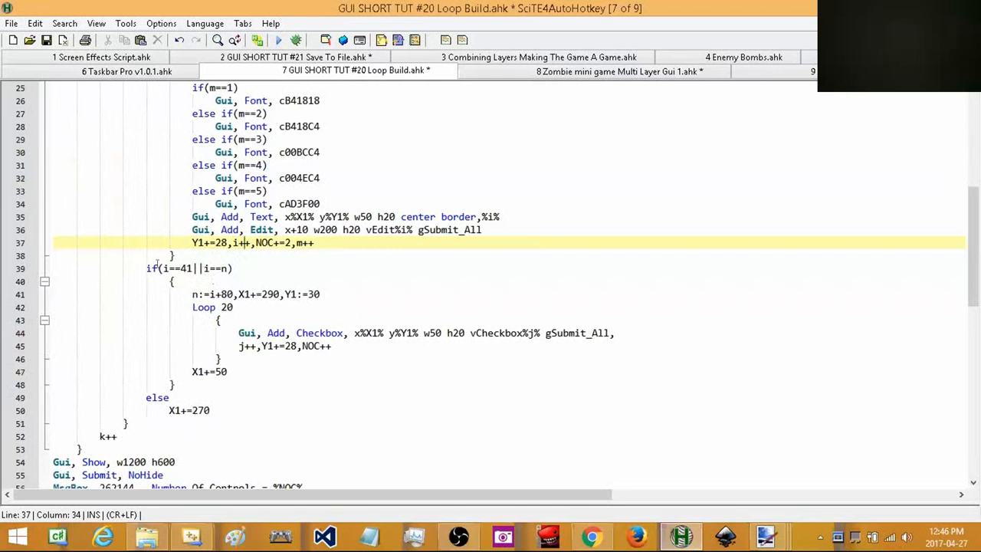
left_click_drag(163, 267, 190, 268)
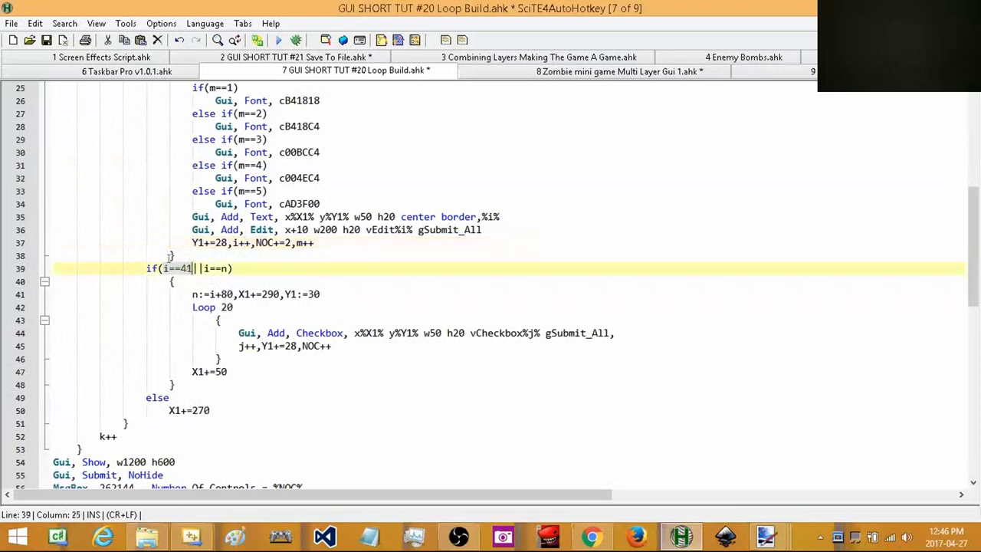
left_click_drag(190, 294, 232, 294)
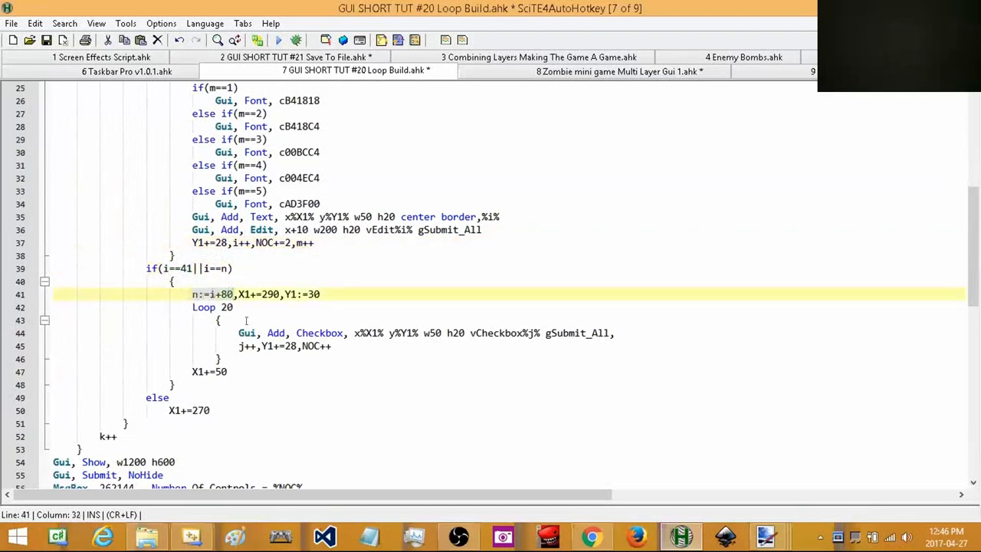
Save and run the Loop Build script and dismiss the control-count message
key("Down")
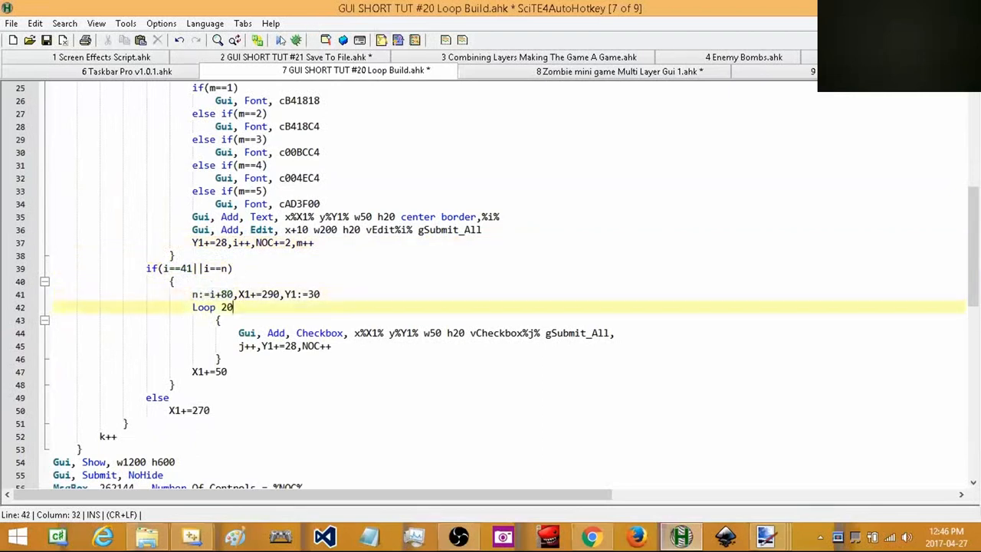
left_click(279, 40)
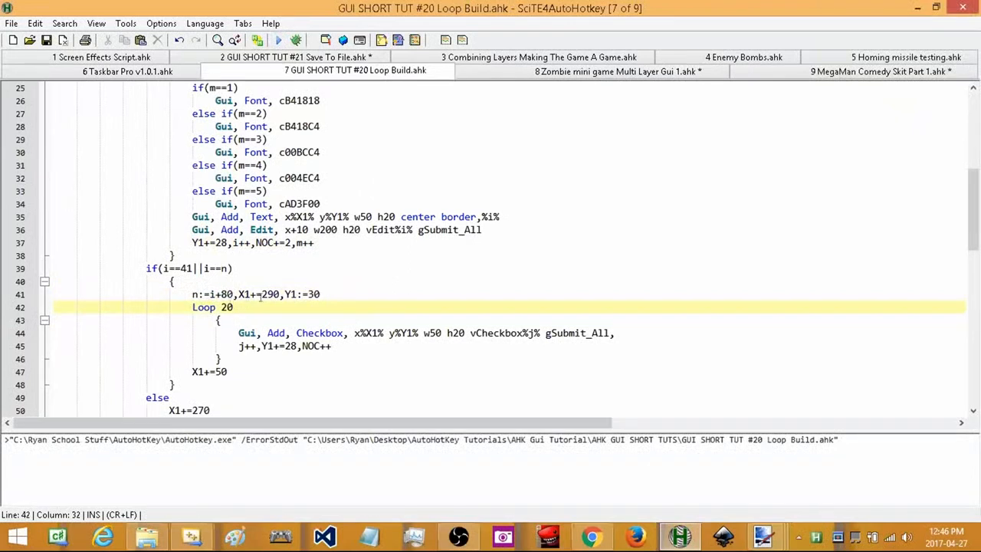
key("F5")
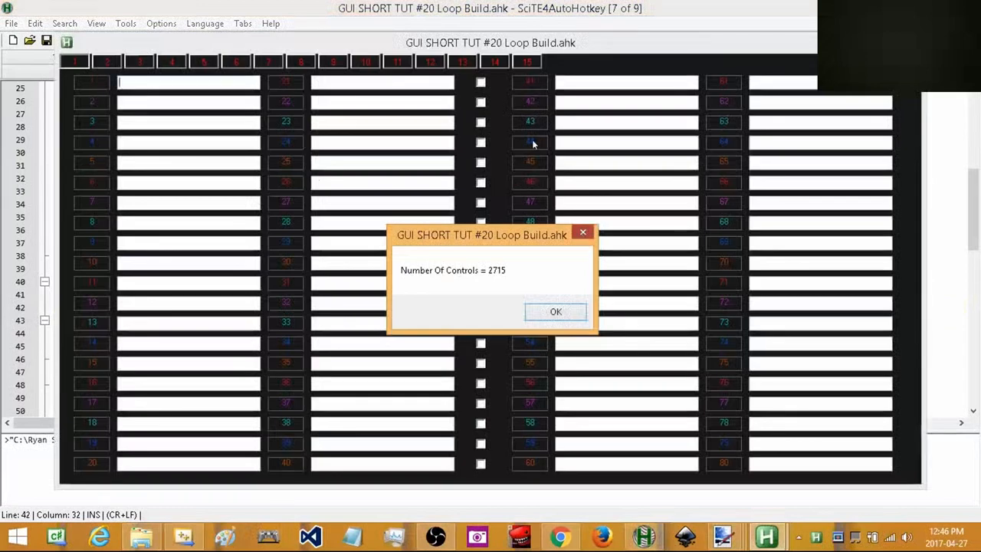
left_click(582, 235)
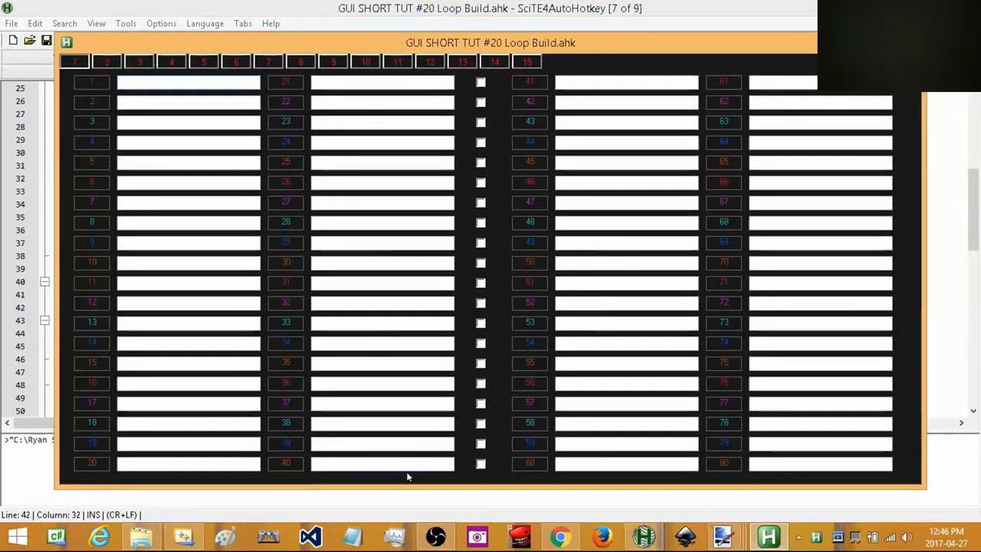
Switch the GUI to tabs 2 and 3, tick rows 164 and 167, and move the window left
left_click(482, 465)
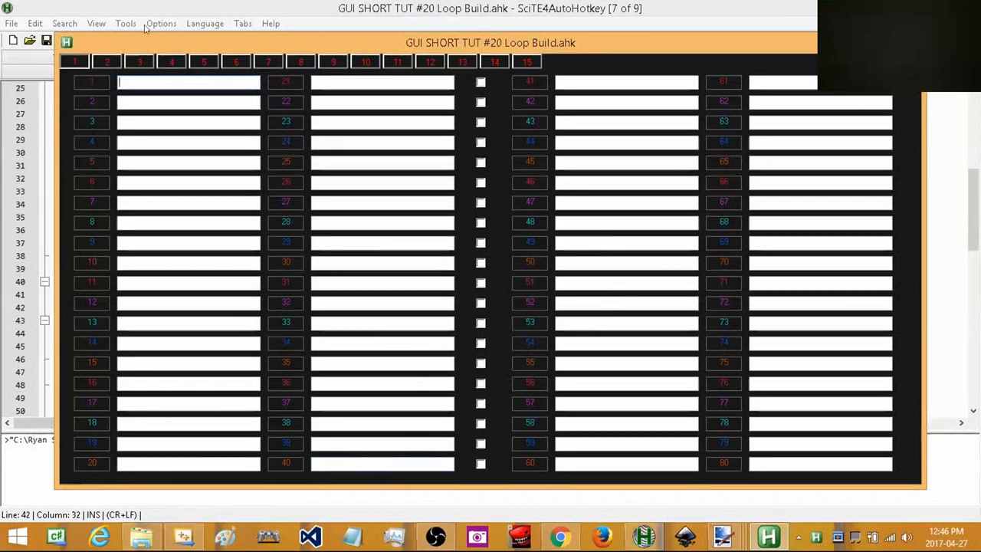
left_click(106, 62)
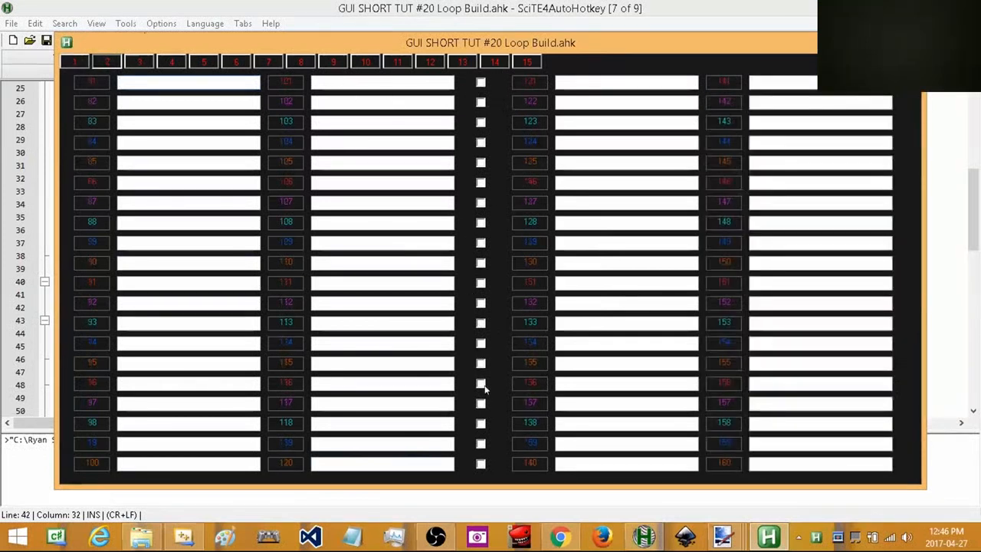
left_click(133, 63)
left_click(481, 142)
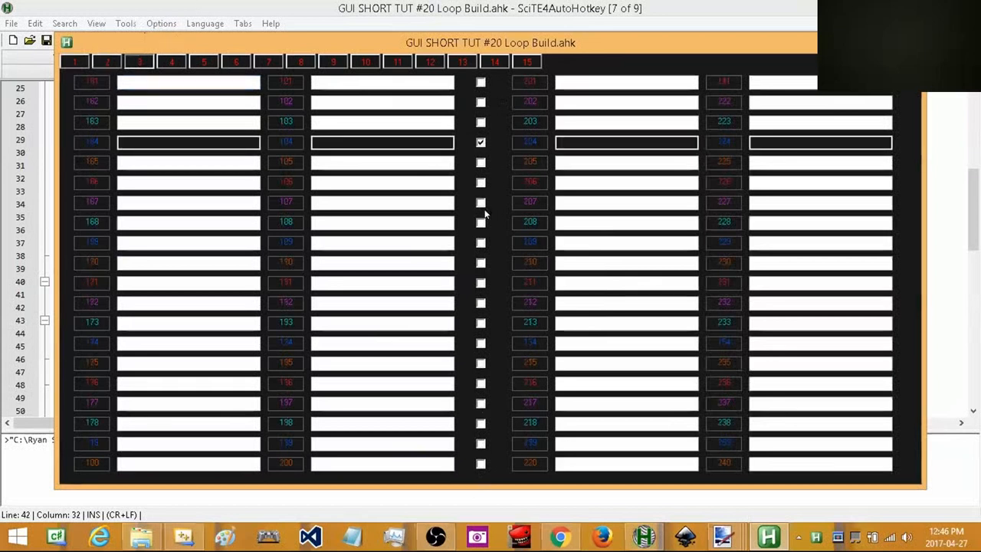
left_click(481, 203)
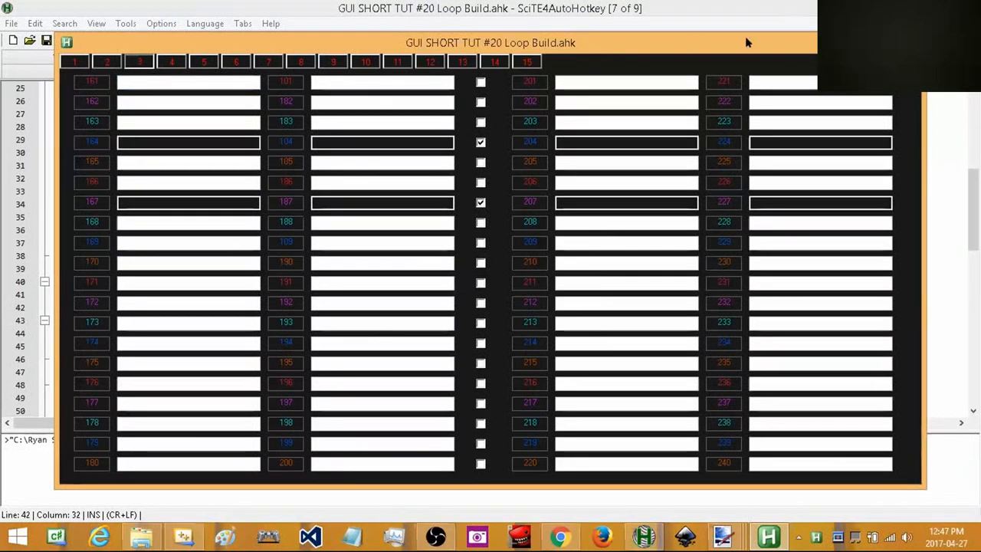
left_click_drag(699, 43, 544, 41)
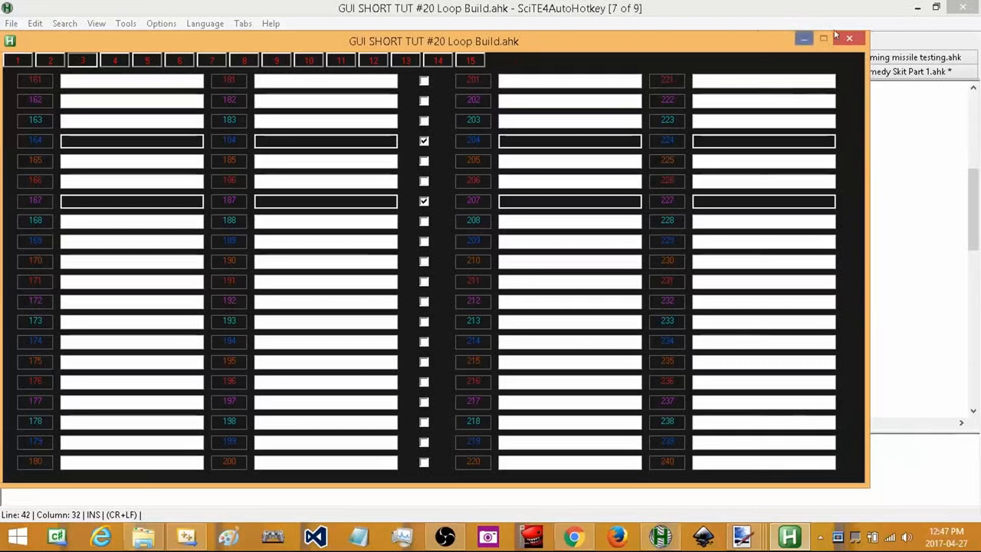
left_click_drag(703, 38, 596, 38)
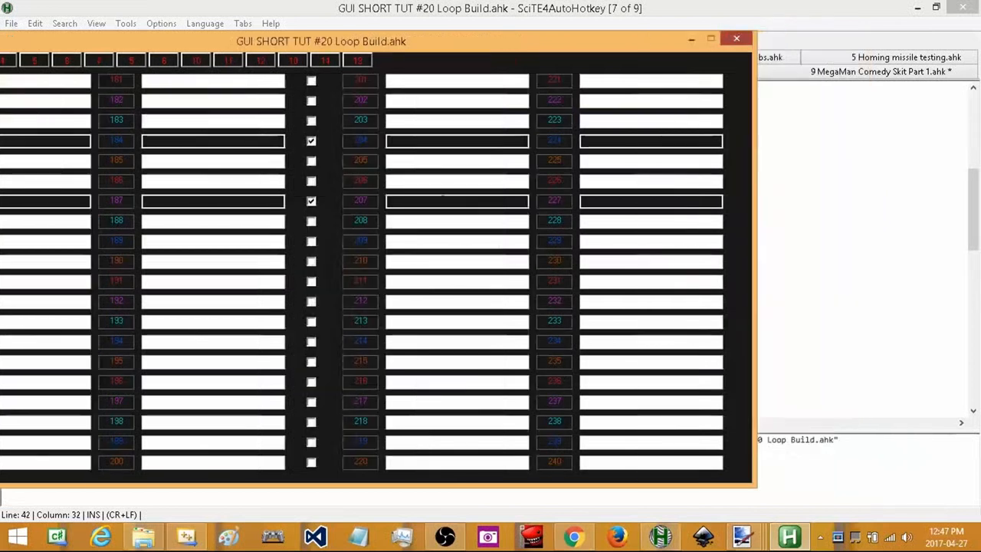
Close the GUI window and highlight the checkbox block on lines 39–42 while explaining
left_click(740, 38)
left_click(420, 268)
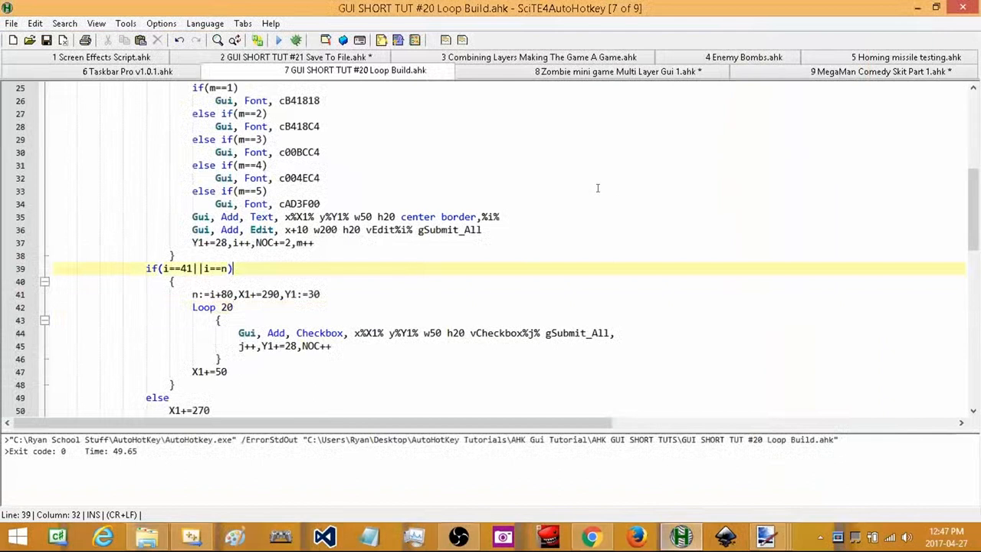
scroll(596, 183, "up", 2)
scroll(596, 183, "down", 1)
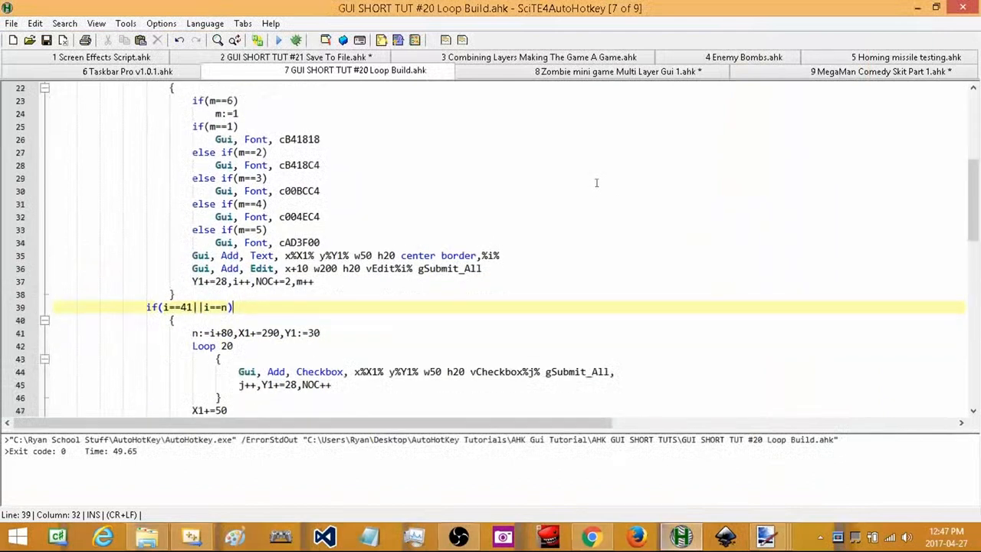
scroll(596, 182, "down", 1)
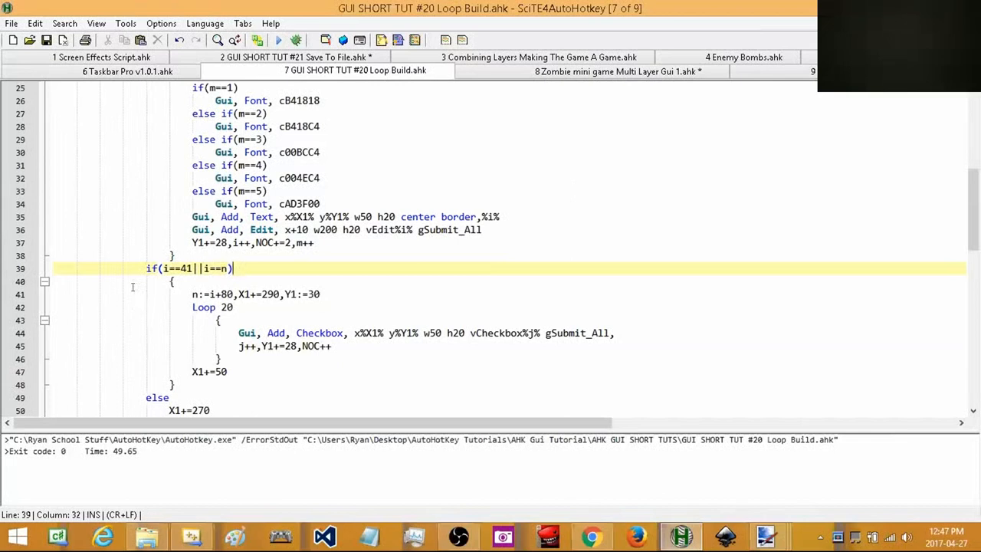
mouse_move(146, 268)
left_mouse_down()
mouse_move(203, 308)
mouse_move(239, 372)
left_mouse_up()
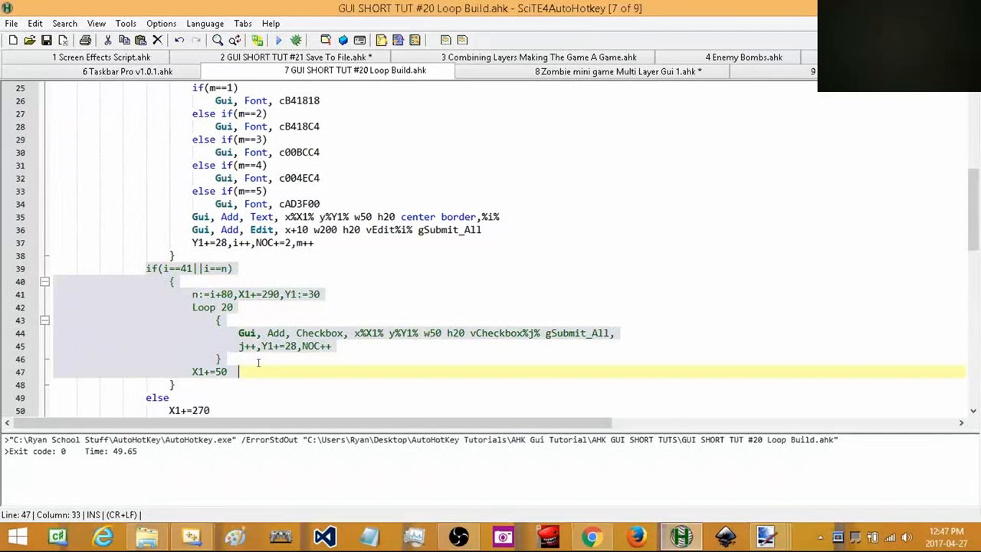
left_click(363, 293)
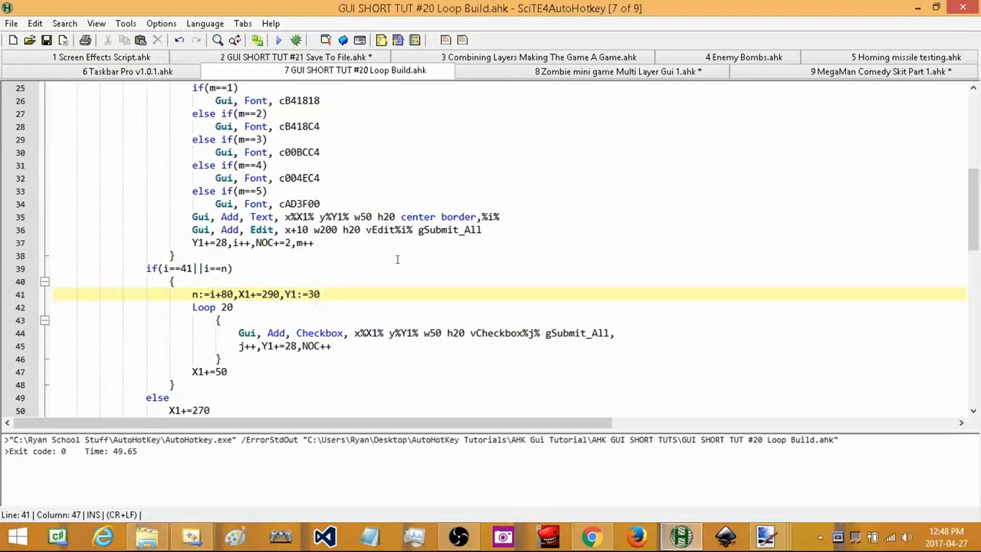
scroll(397, 259, "down", 5)
scroll(318, 291, "up", 2)
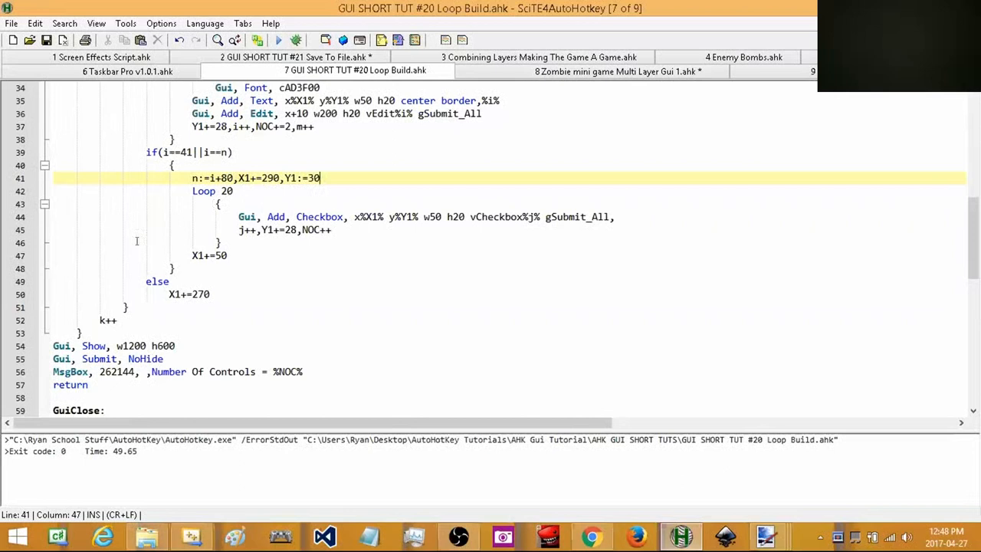
left_click_drag(169, 295, 211, 294)
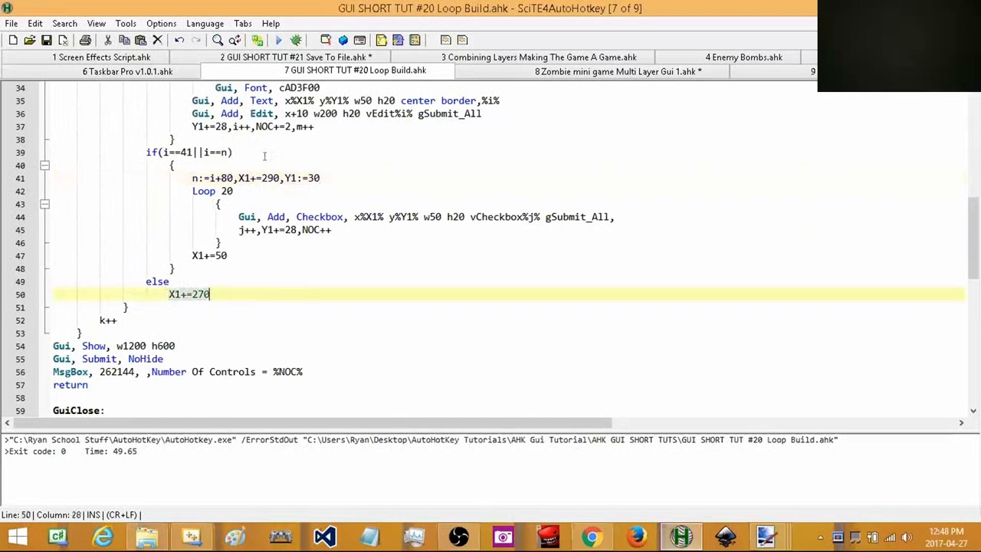
left_click(298, 293)
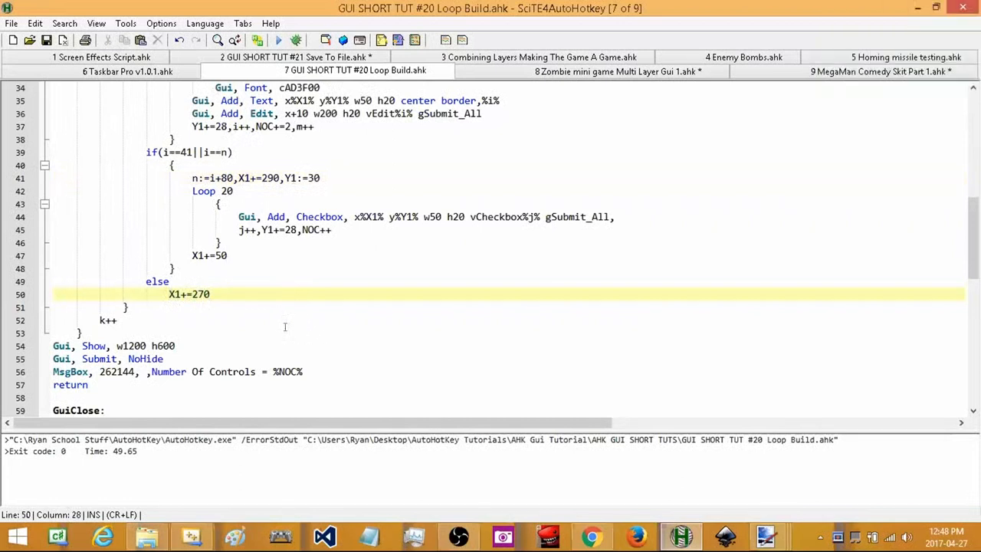
scroll(272, 286, "up", 2)
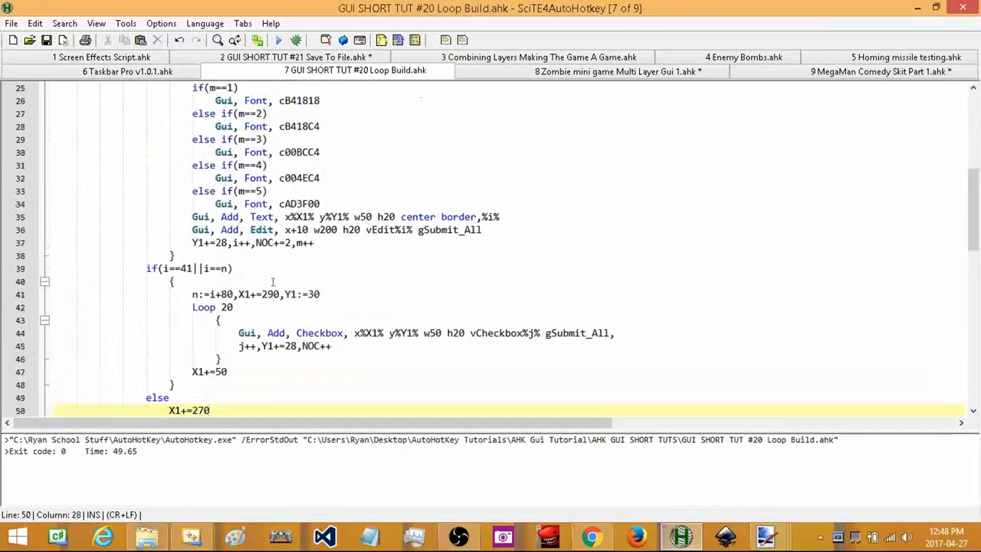
scroll(272, 282, "up", 2)
scroll(272, 282, "up", 2)
scroll(272, 282, "up", 3)
scroll(272, 283, "down", 2)
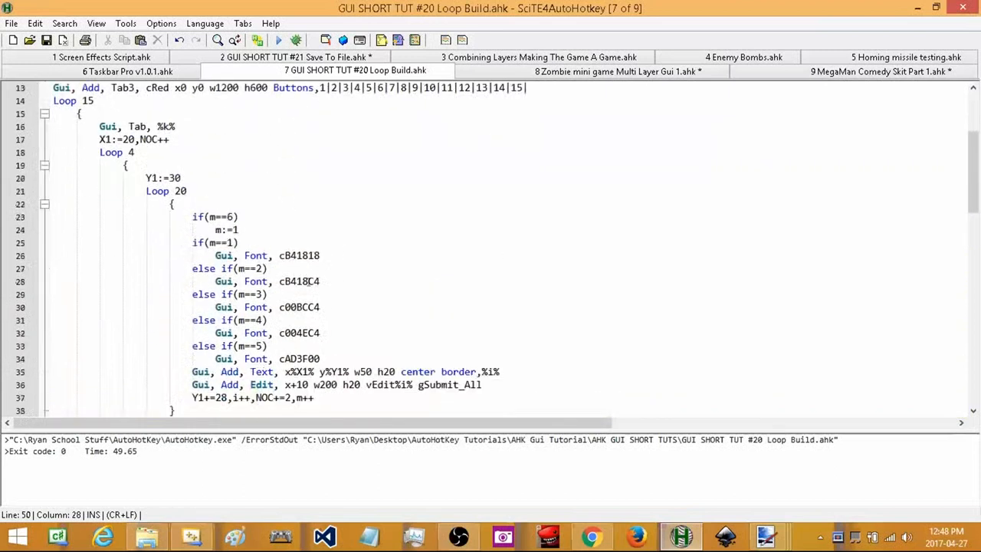
scroll(378, 260, "down", 2)
scroll(378, 259, "up", 1)
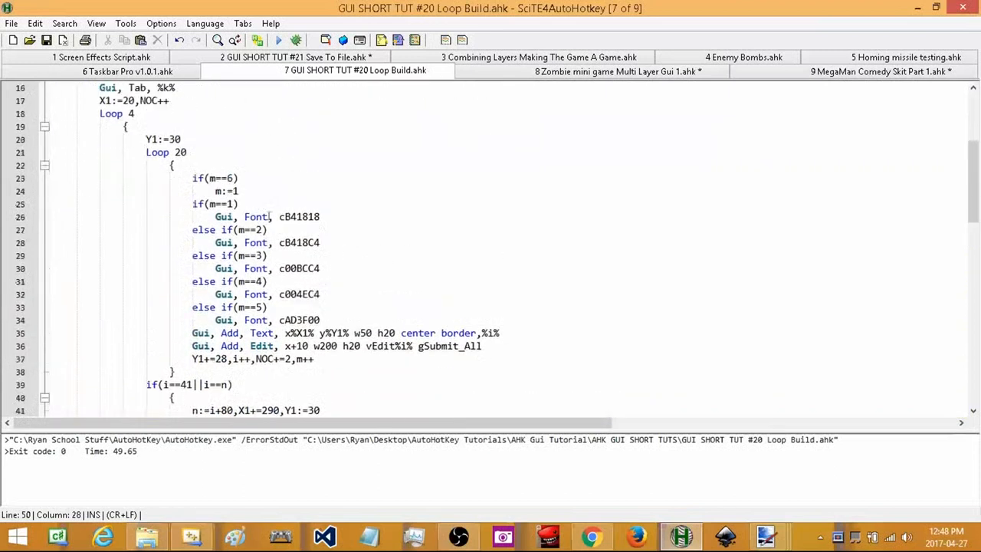
left_click(251, 332)
left_click(290, 332)
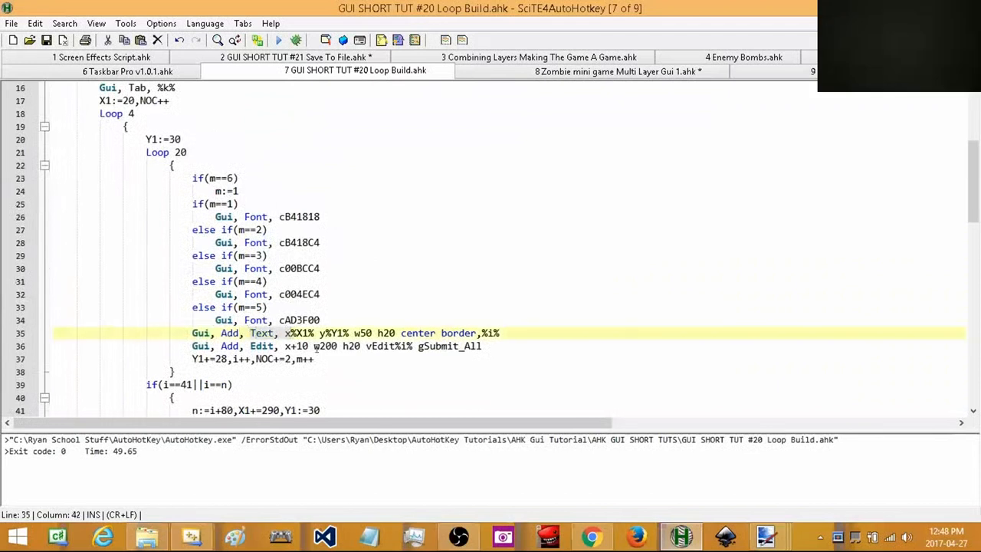
left_click(369, 296)
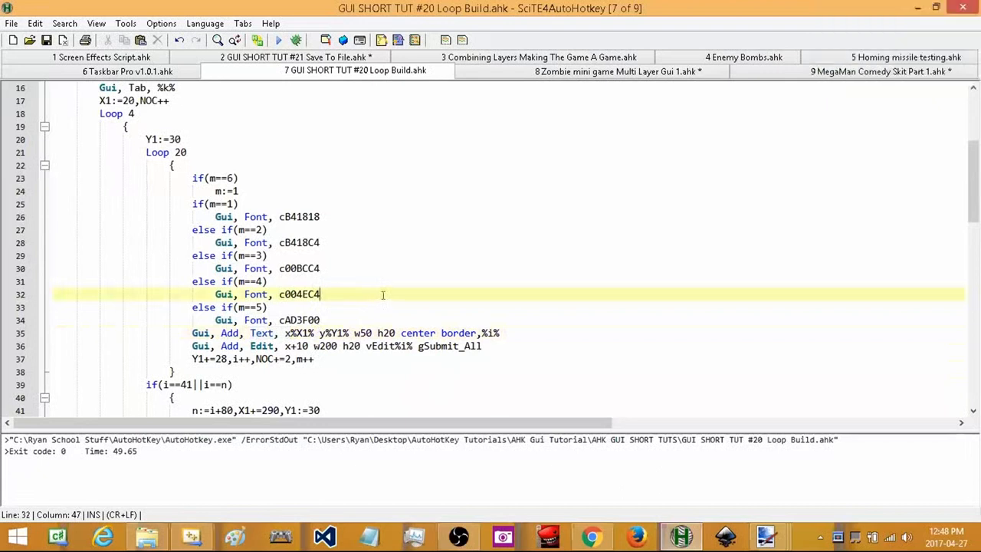
scroll(382, 294, "down", 1)
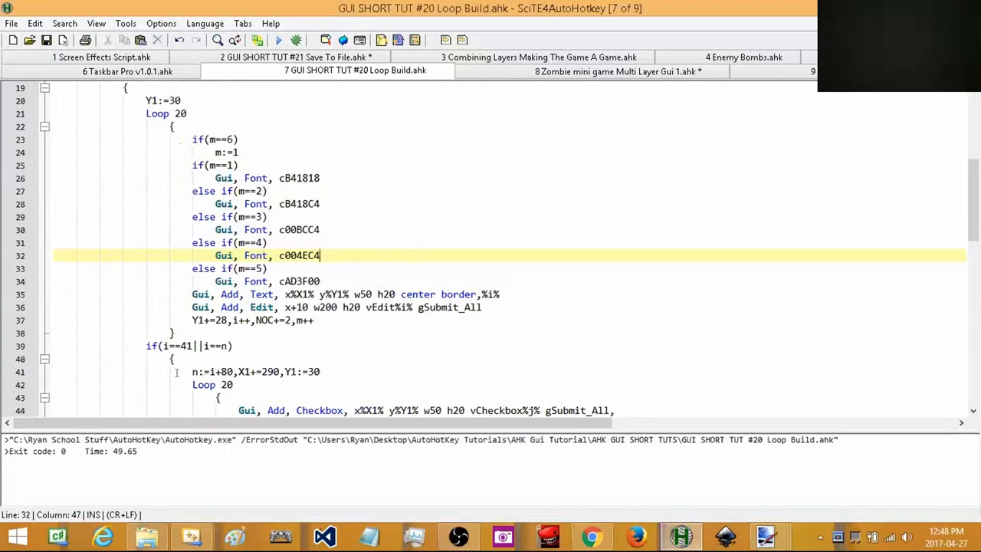
scroll(200, 376, "down", 3)
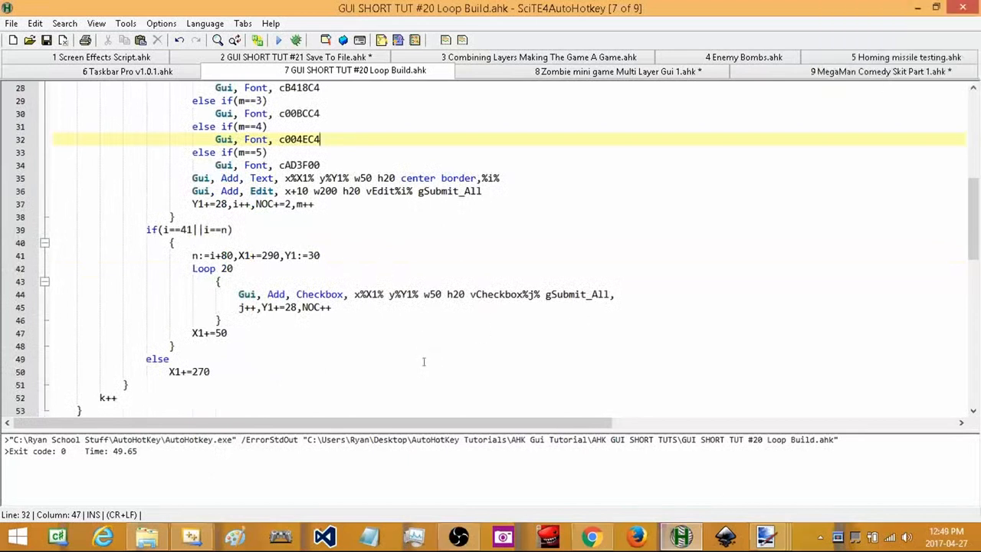
scroll(387, 338, "up", 2)
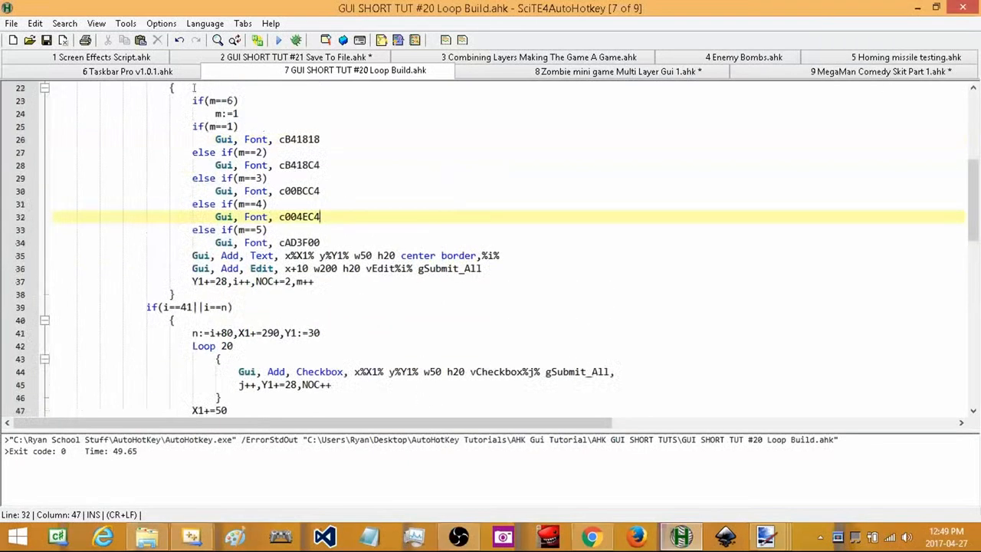
scroll(160, 181, "up", 4)
scroll(183, 214, "down", 1)
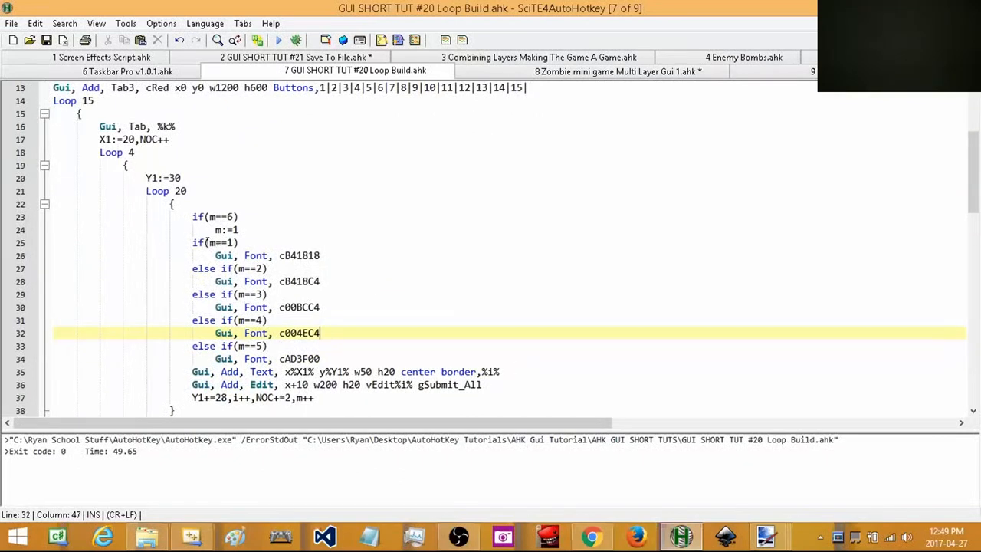
left_click_drag(188, 241, 321, 255)
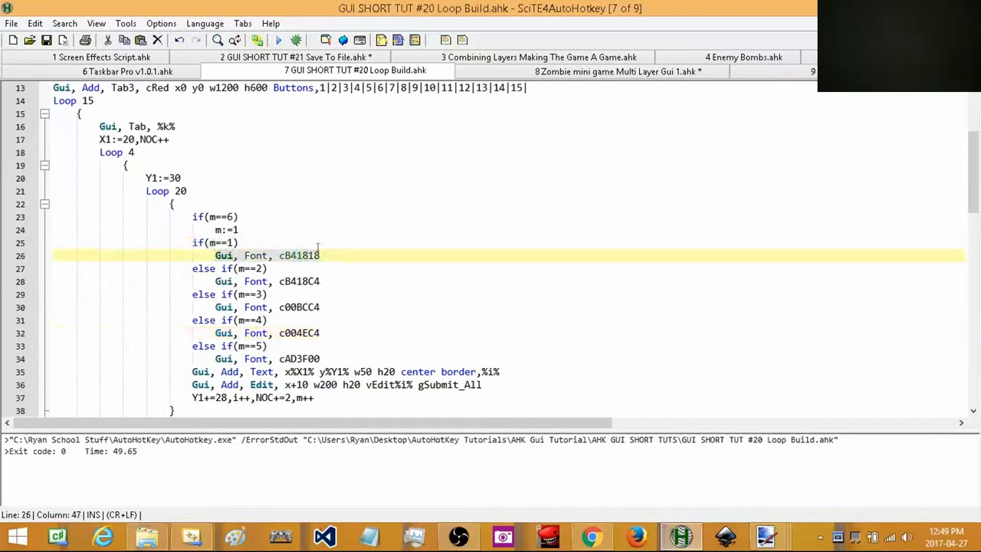
left_click(320, 255)
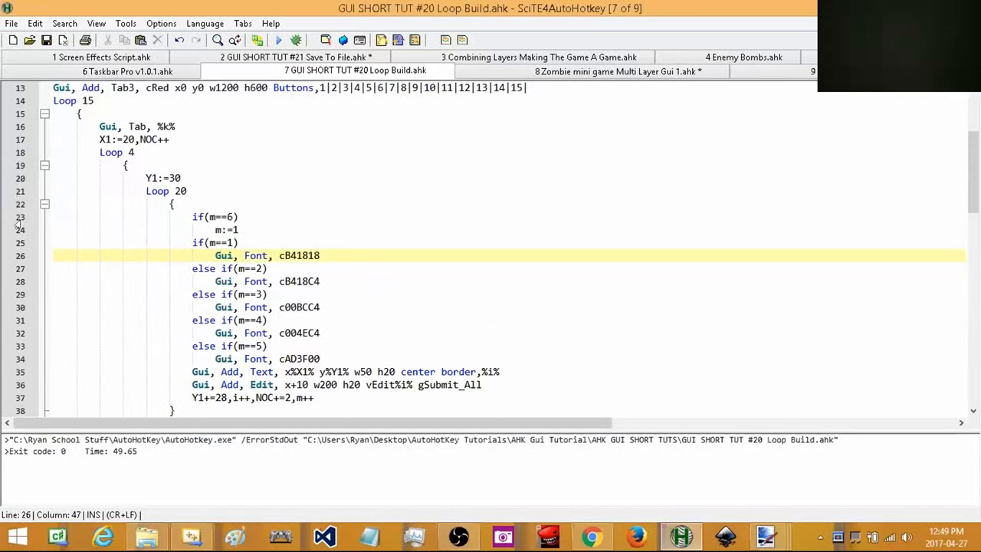
left_click_drag(191, 216, 239, 217)
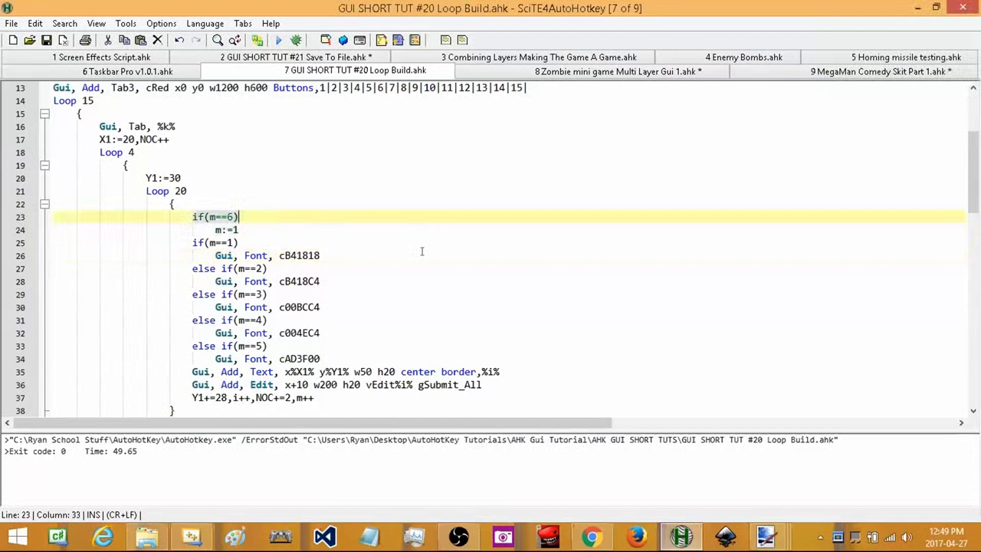
left_click(389, 255)
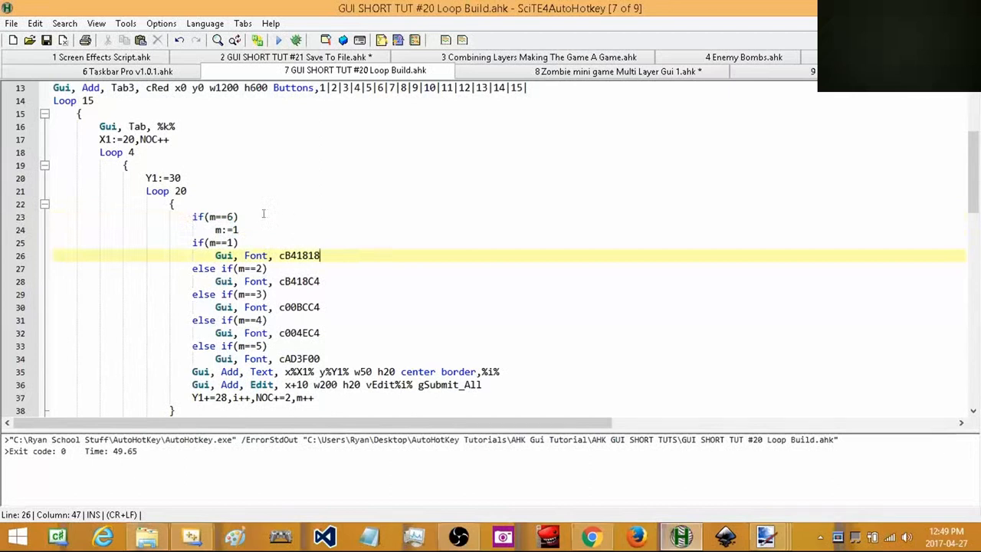
left_click_drag(240, 216, 191, 216)
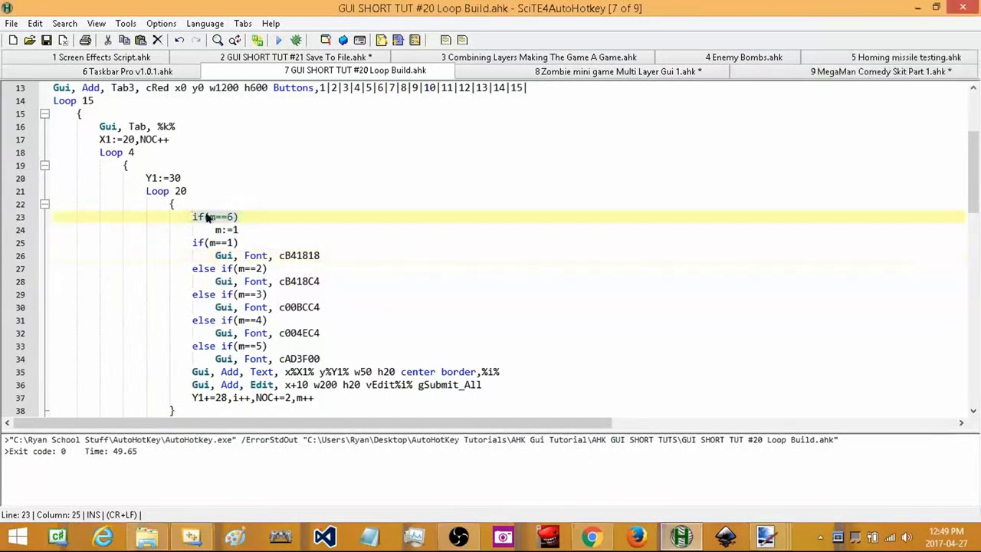
left_click(191, 216)
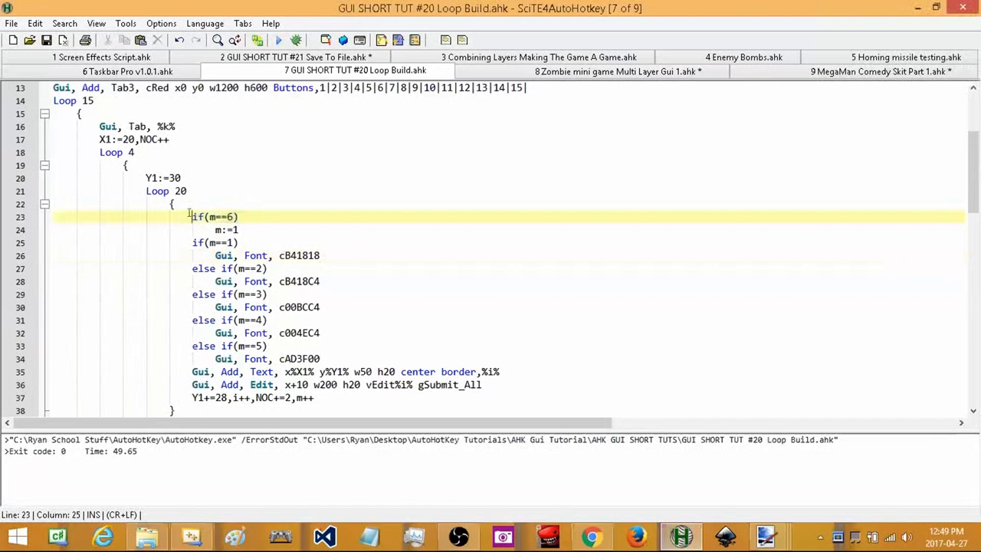
left_click_drag(190, 216, 241, 216)
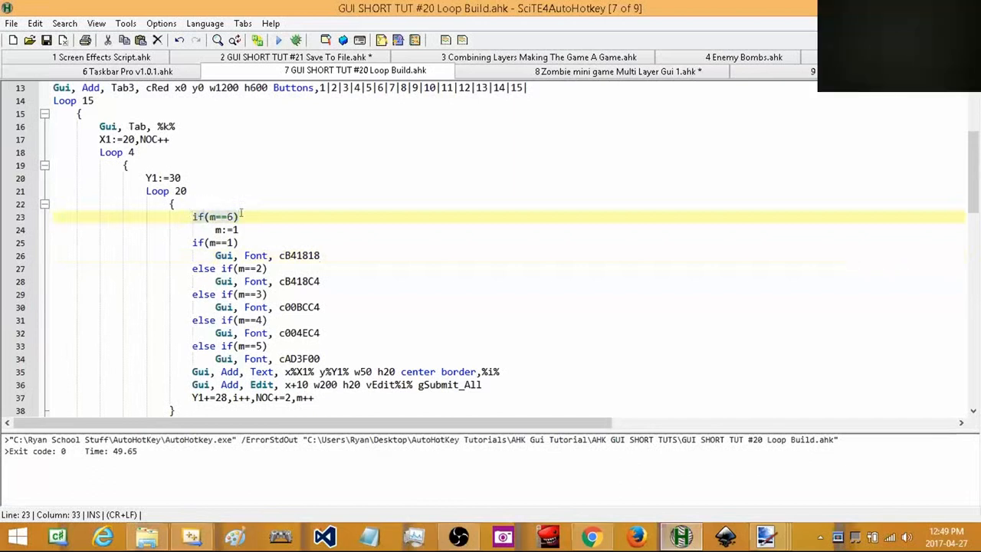
left_click(240, 216)
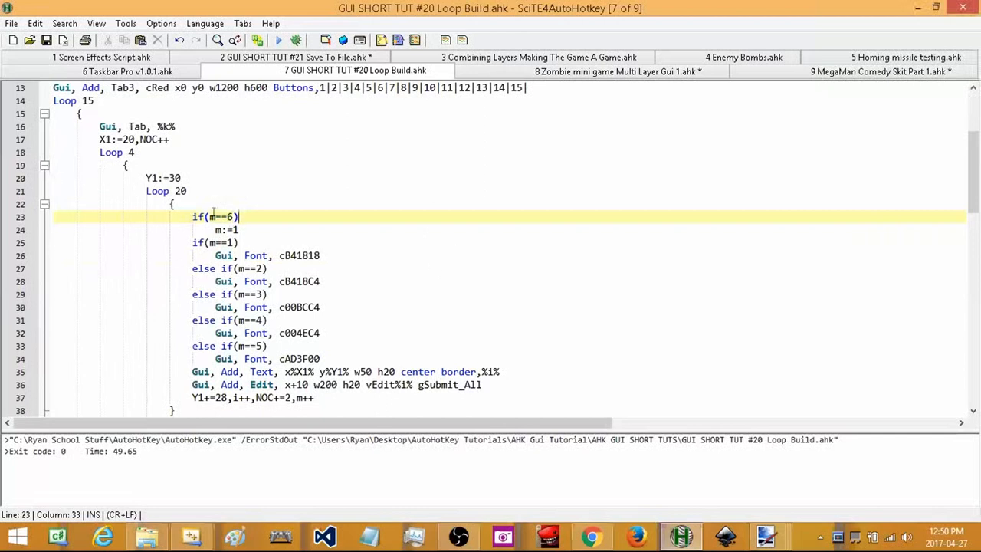
left_click_drag(228, 216, 222, 216)
left_click(239, 217)
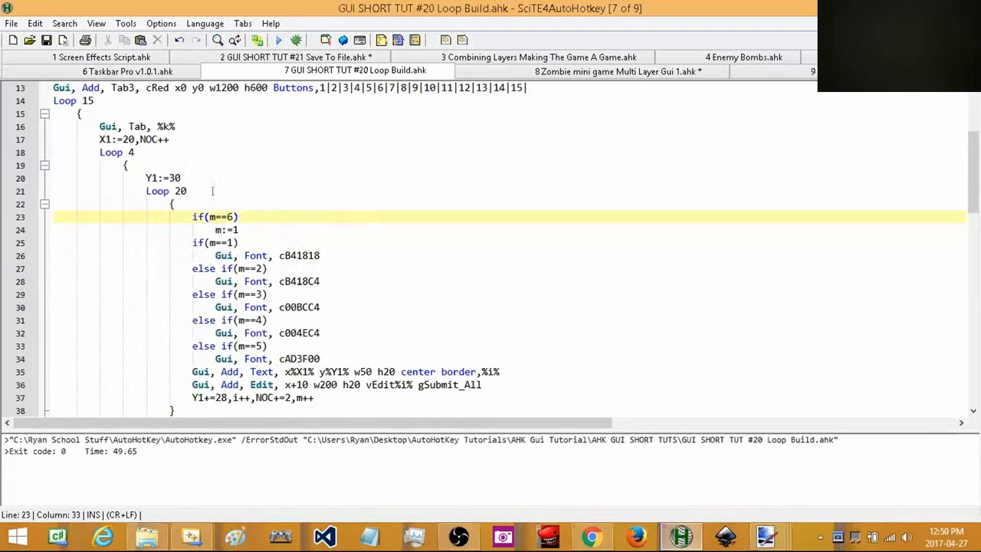
left_click_drag(211, 217, 222, 216)
left_click(263, 217)
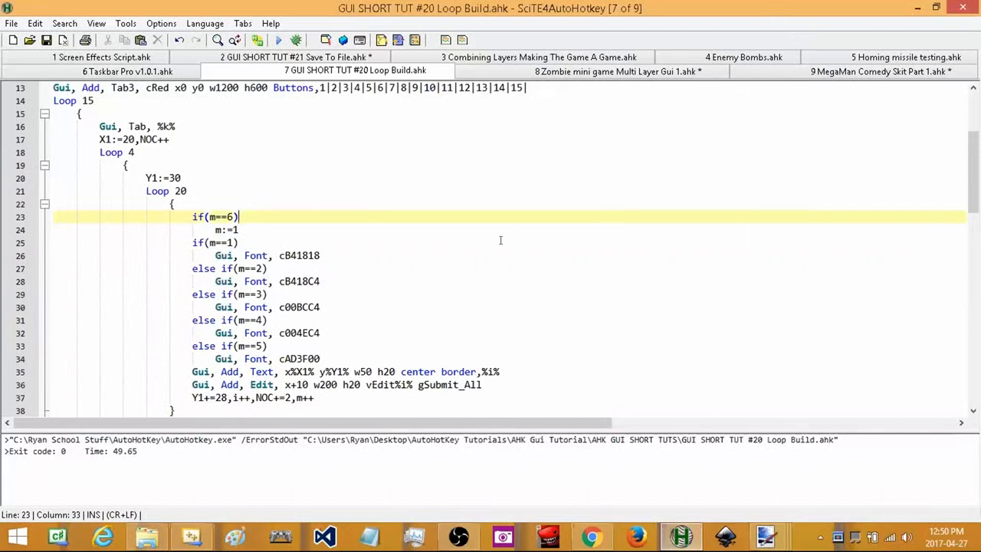
scroll(521, 284, "up", 3)
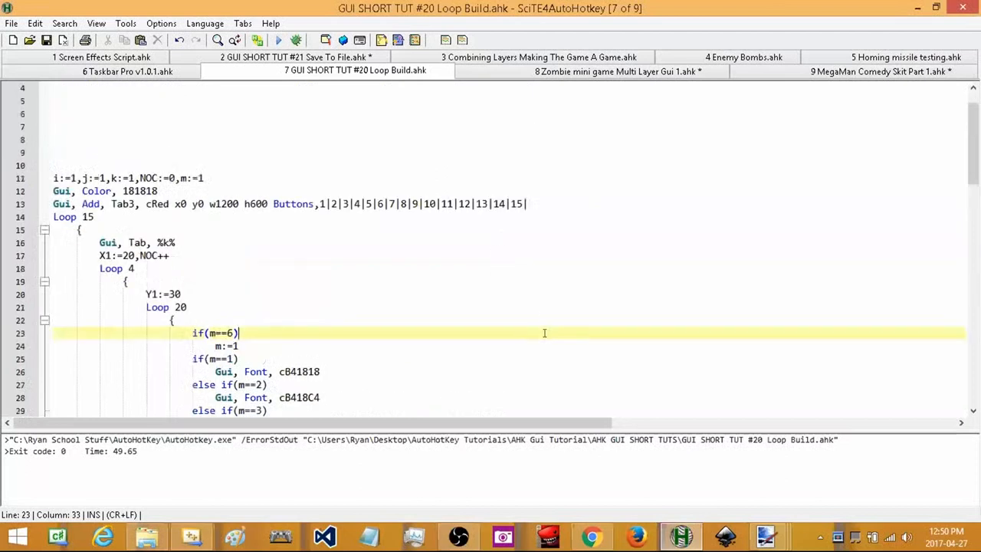
scroll(544, 333, "down", 2)
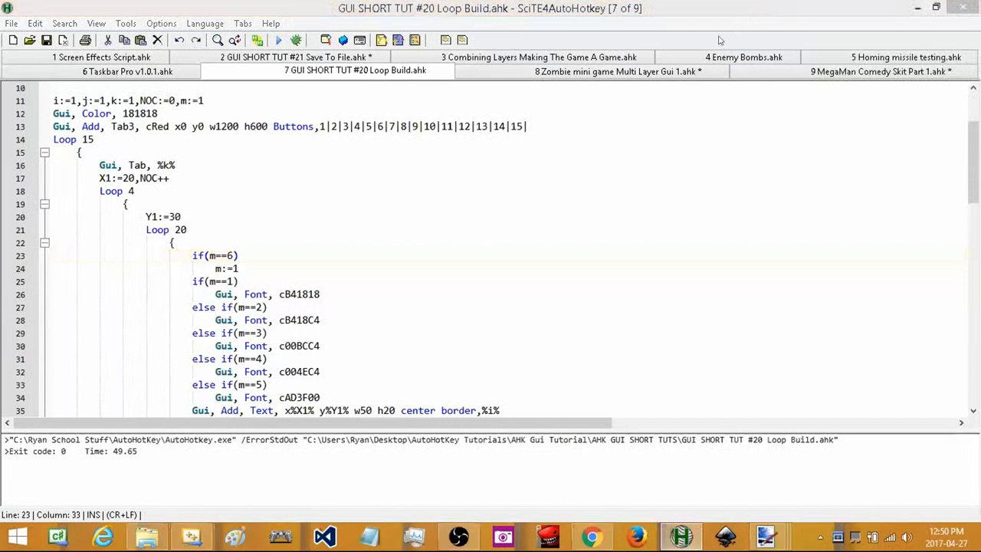
left_click(675, 38)
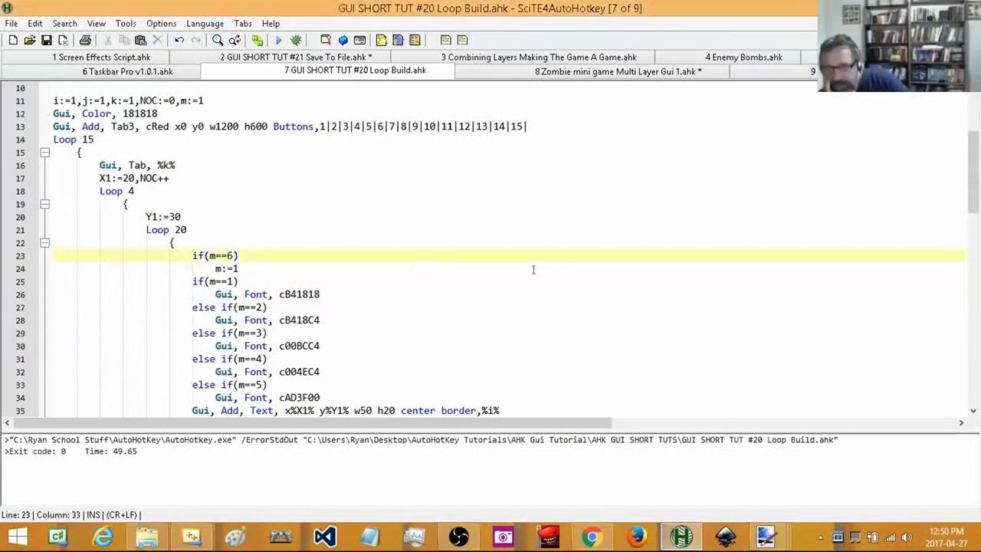
scroll(419, 274, "down", 4)
scroll(476, 284, "down", 2)
scroll(538, 298, "up", 4)
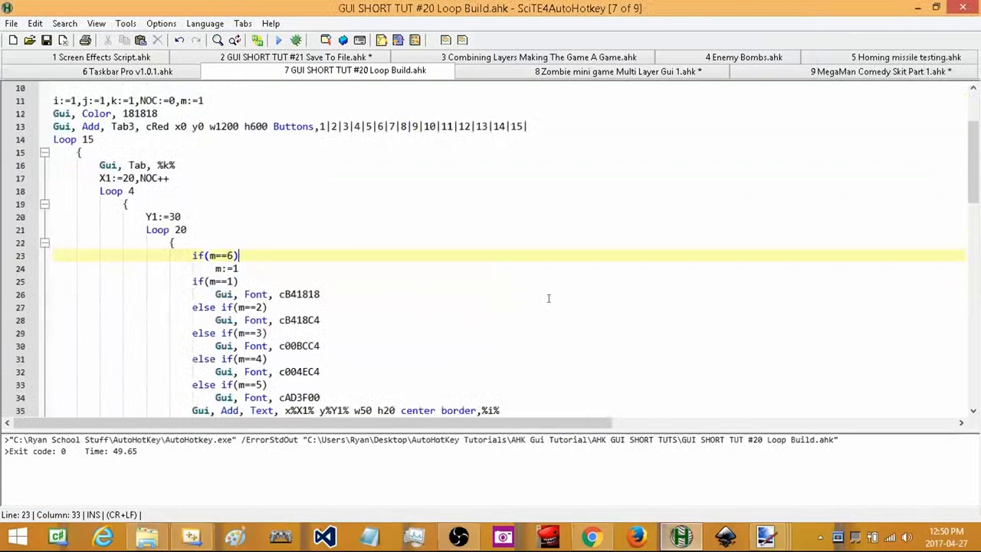
scroll(549, 298, "down", 1)
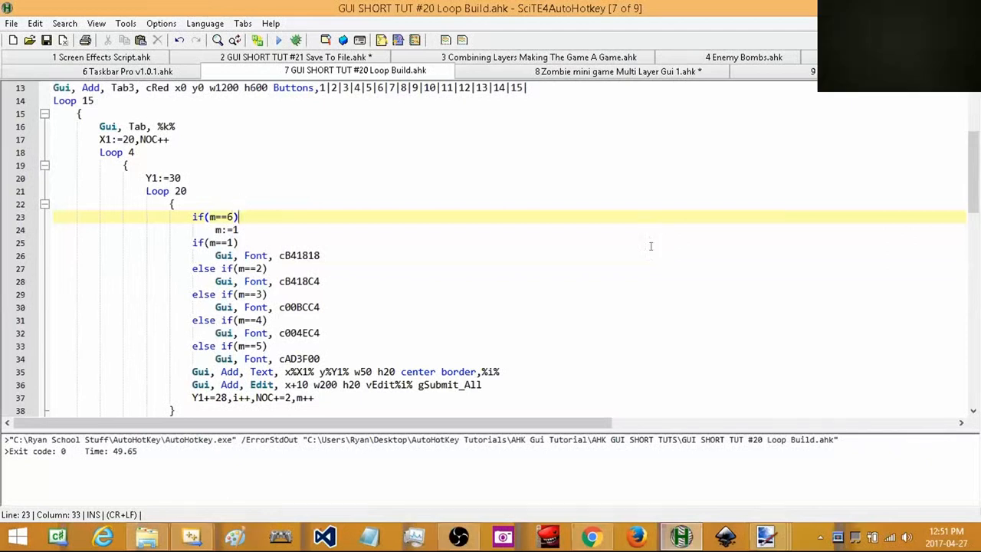
scroll(569, 286, "down", 3)
scroll(571, 285, "down", 2)
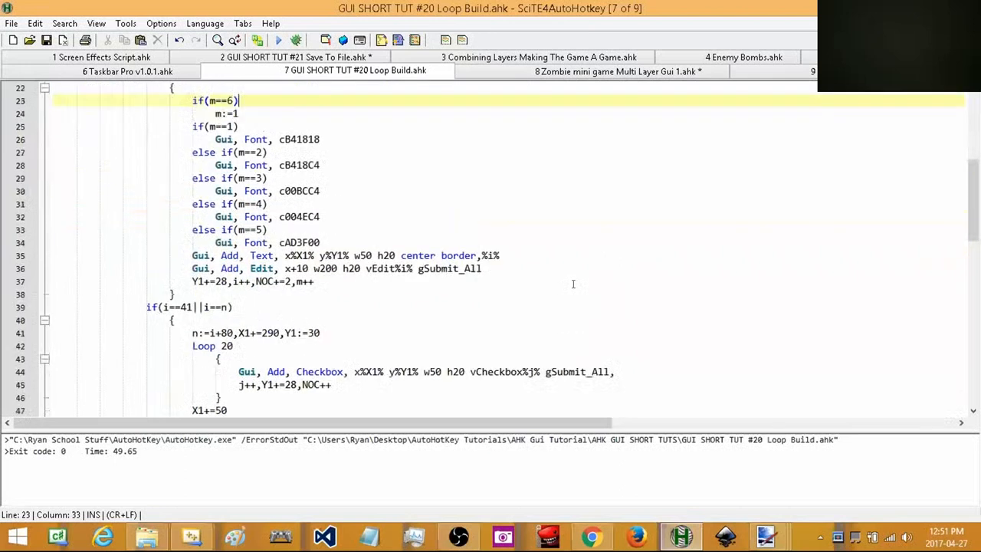